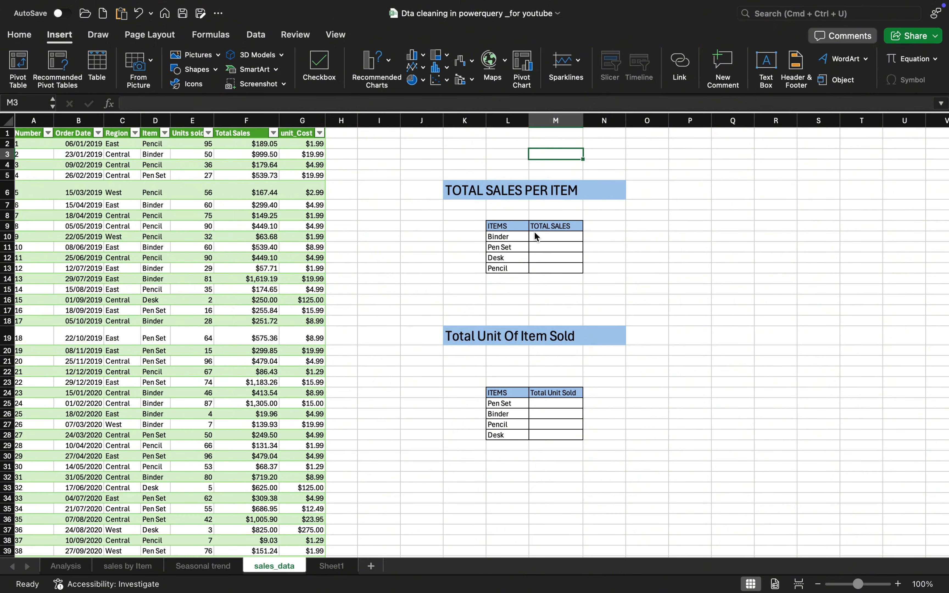
Step: Start a SUMIF formula in cell M10 of the total sales table, using the sales_data Item column as the range
left_click(491, 166)
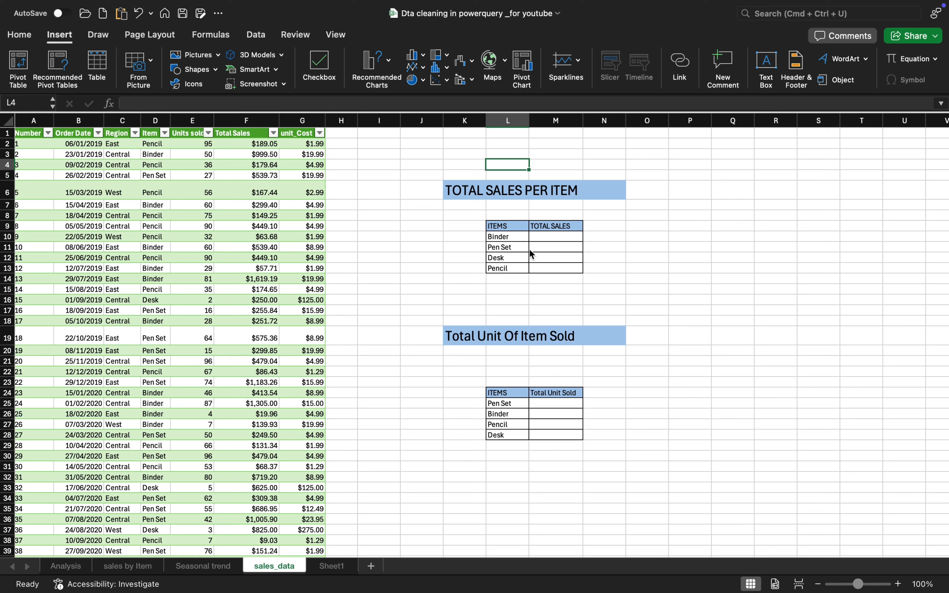
left_click(541, 238)
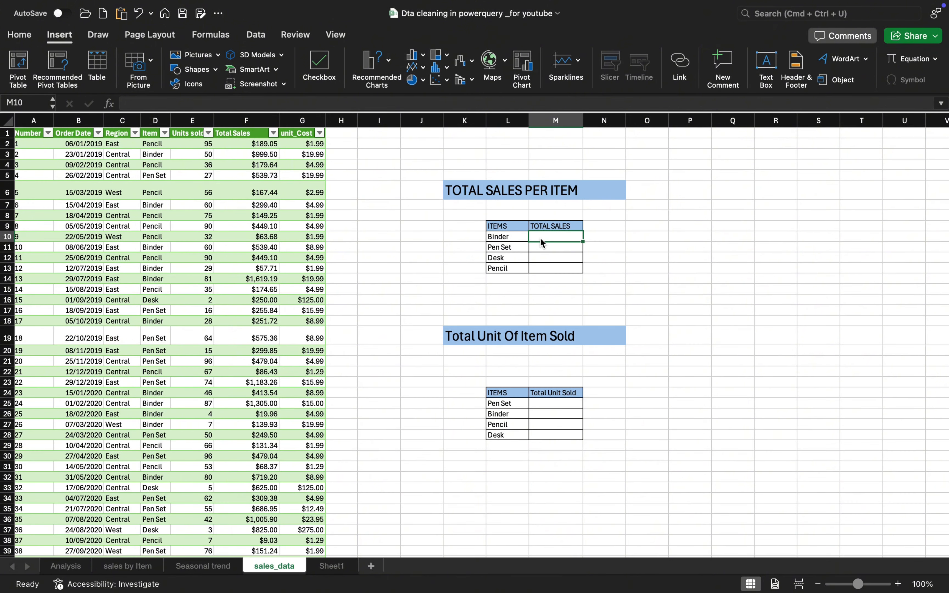
type("=")
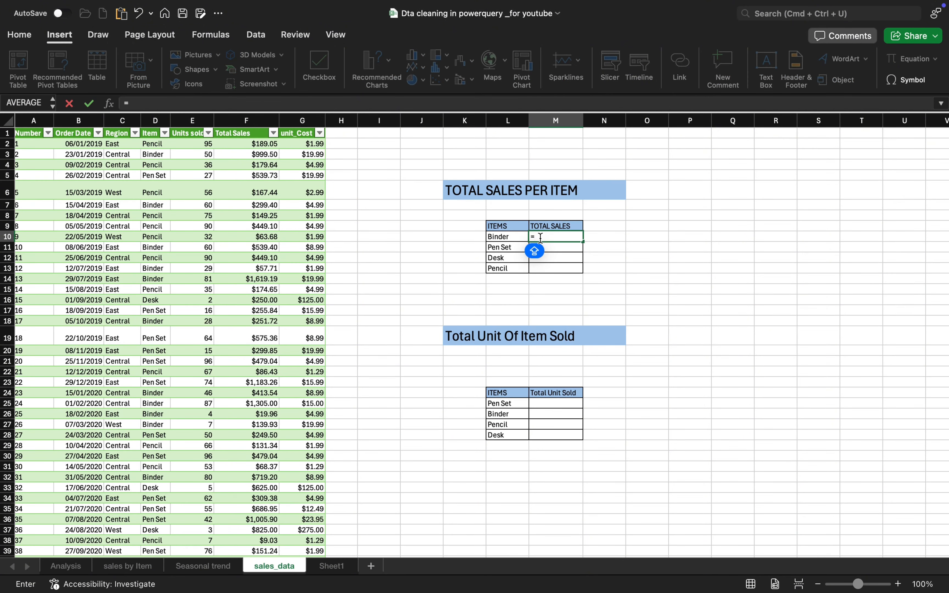
type("SUM")
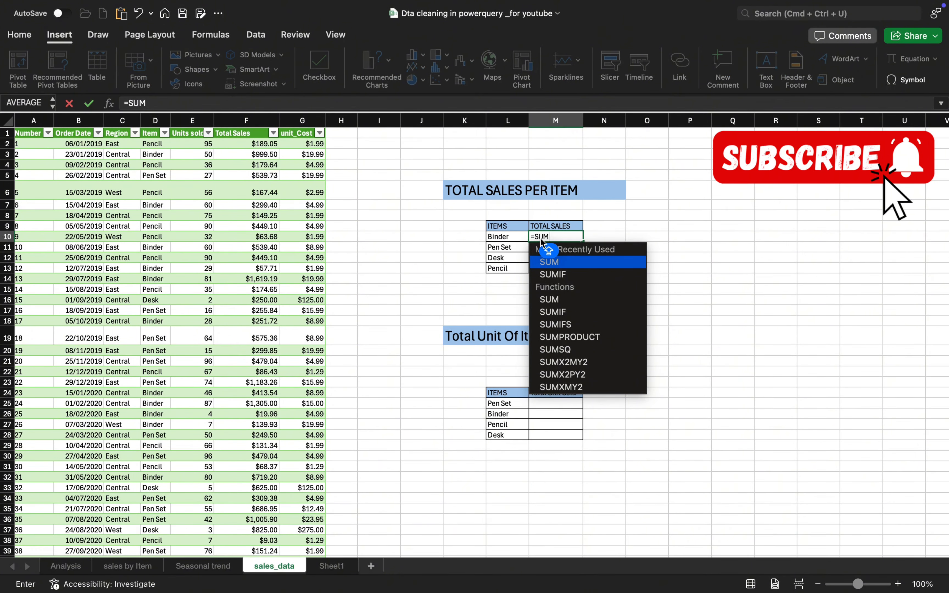
key("Down")
key("Tab")
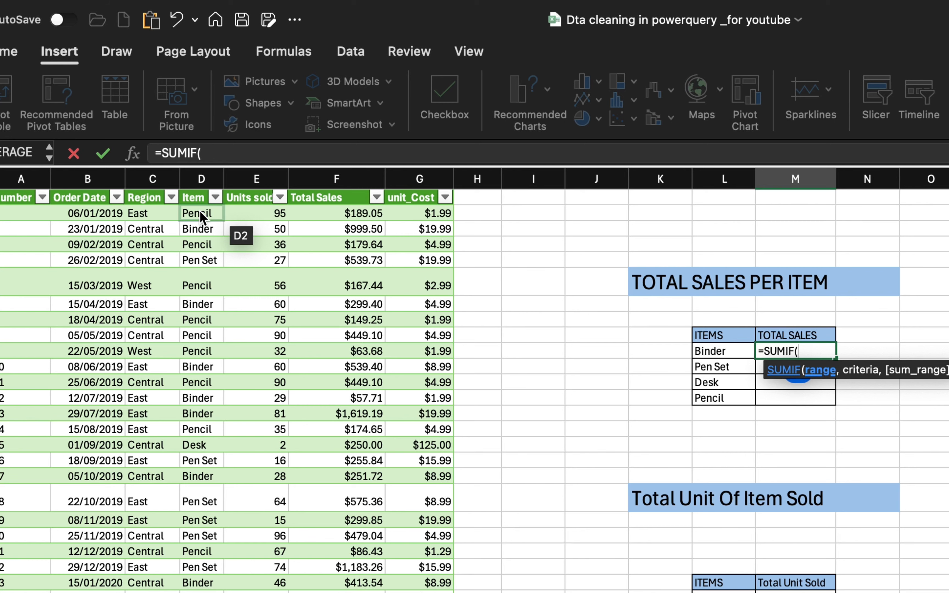
left_click(200, 213)
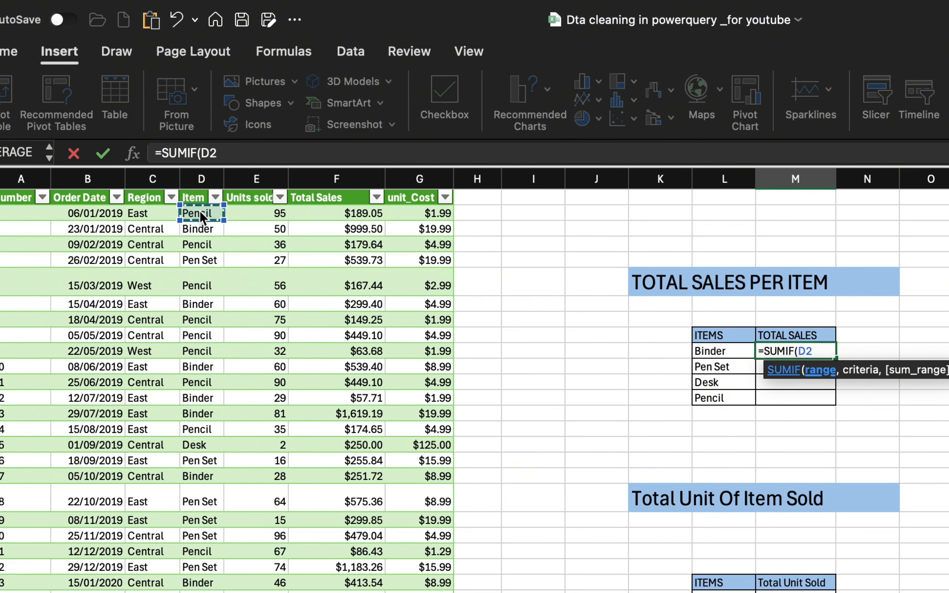
key("ctrl+shift+Down")
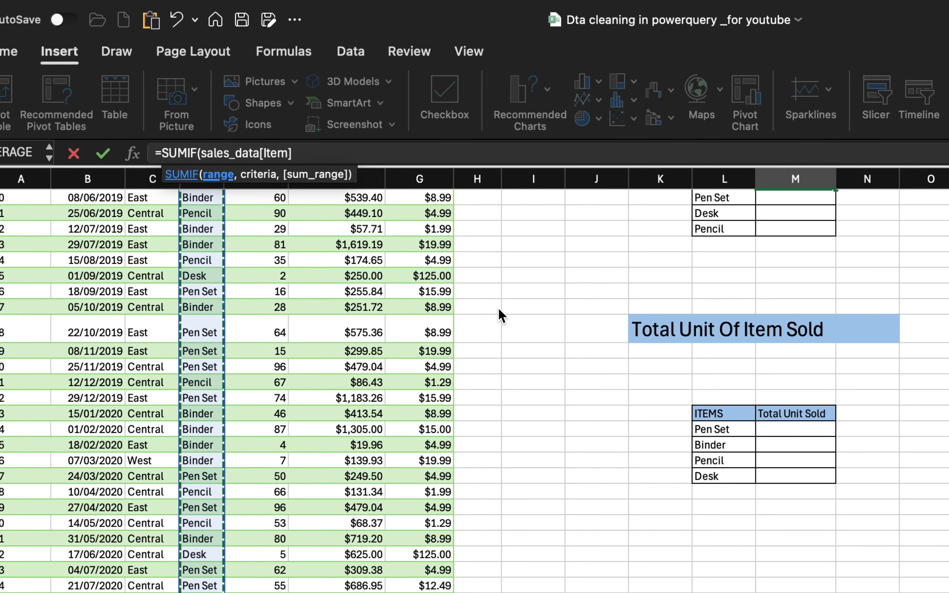
scroll(335, 251, "up", 10)
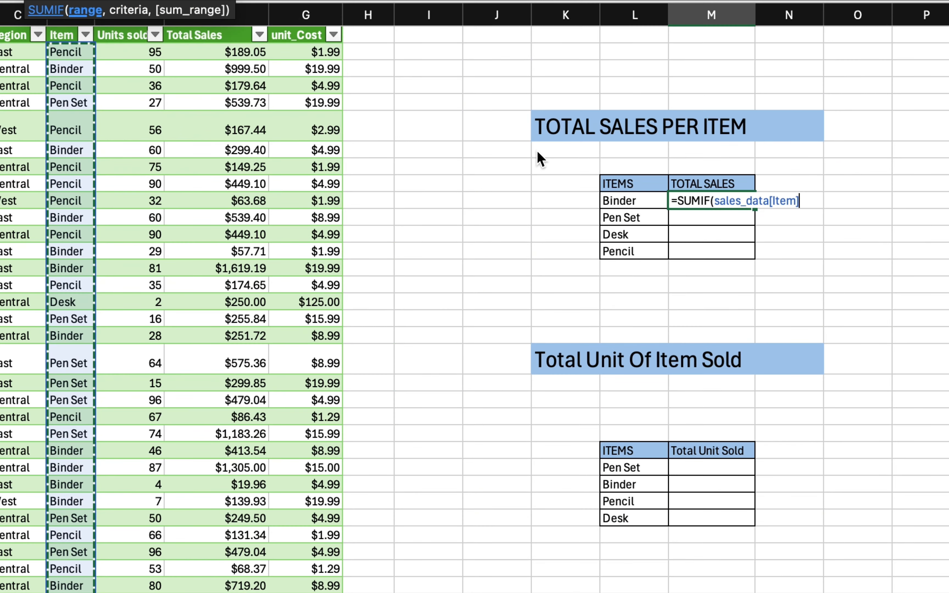
Step: Set the SUMIF criteria to the item names in L10:L13, locked as the absolute reference $L$10:$L$13
type(",")
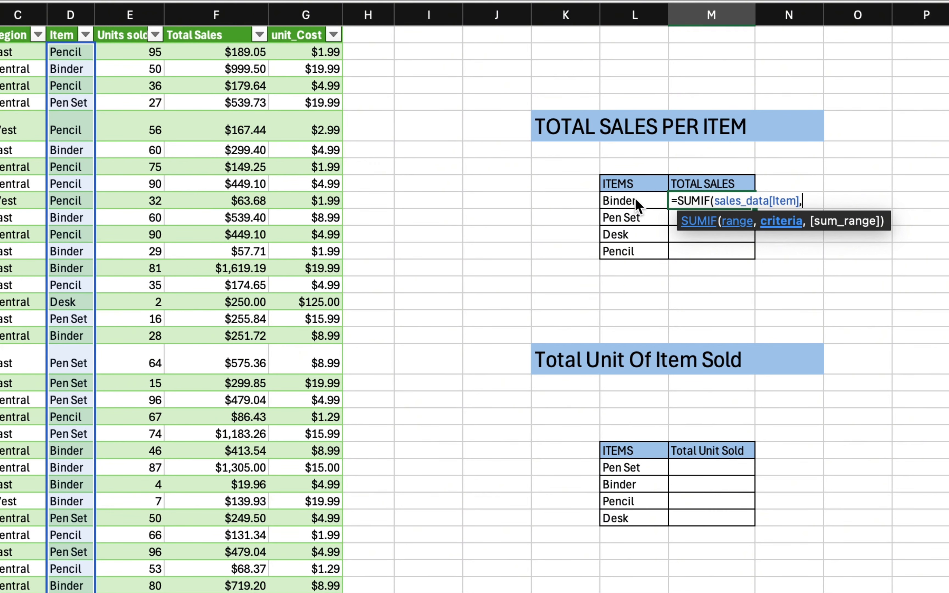
left_click_drag(638, 204, 641, 257)
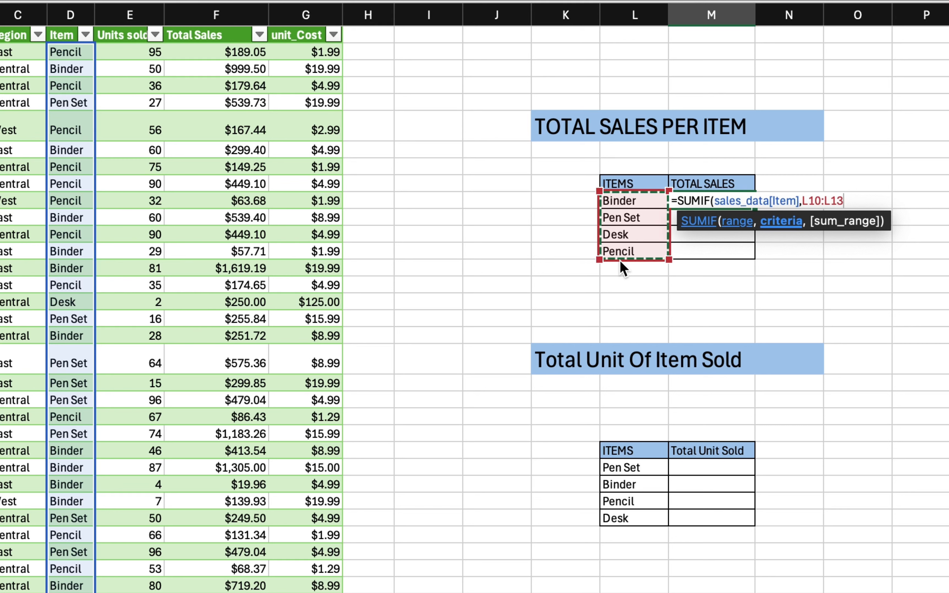
key("F4")
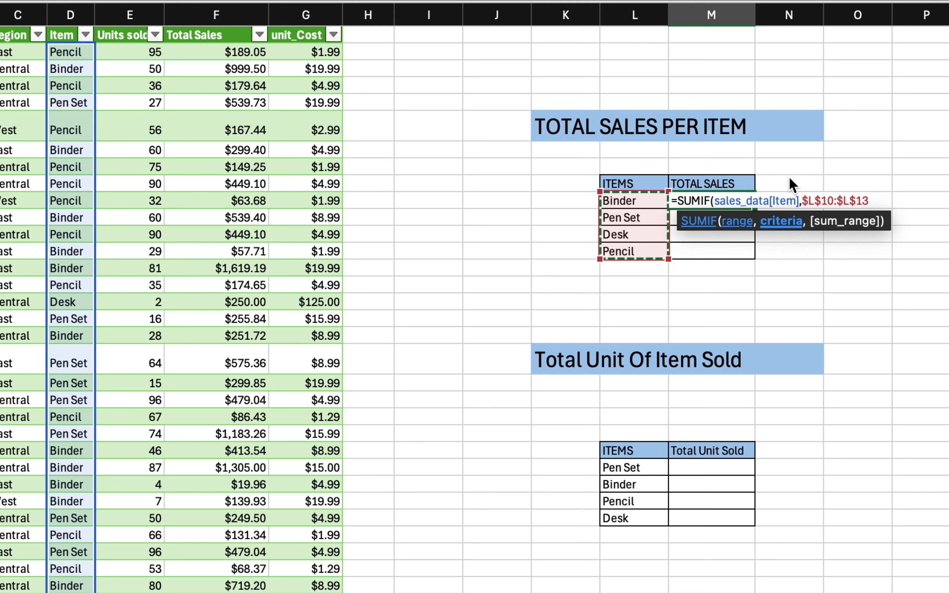
type(",")
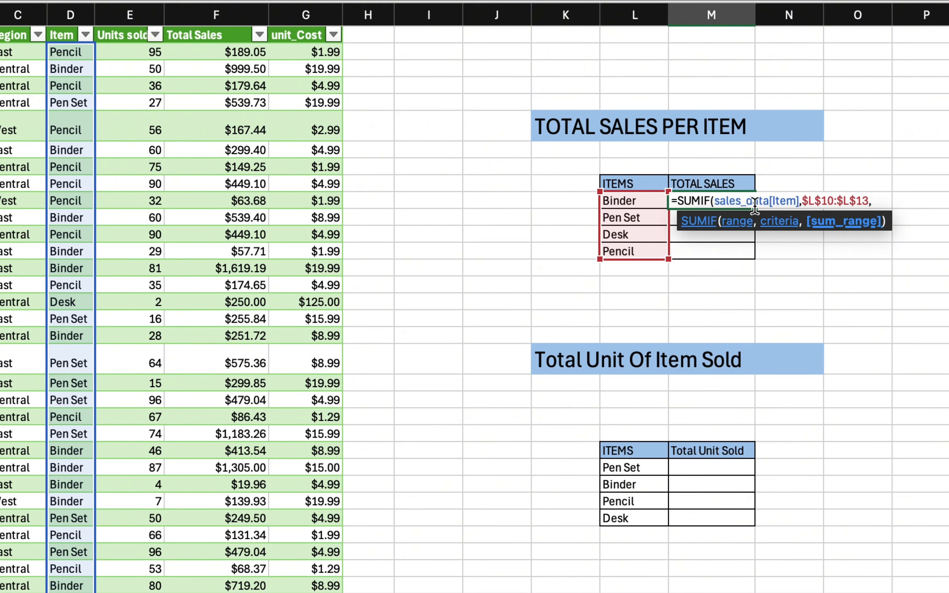
Step: Use the sales_data Total Sales column as the sum range and complete the total sales formula
left_click(220, 45)
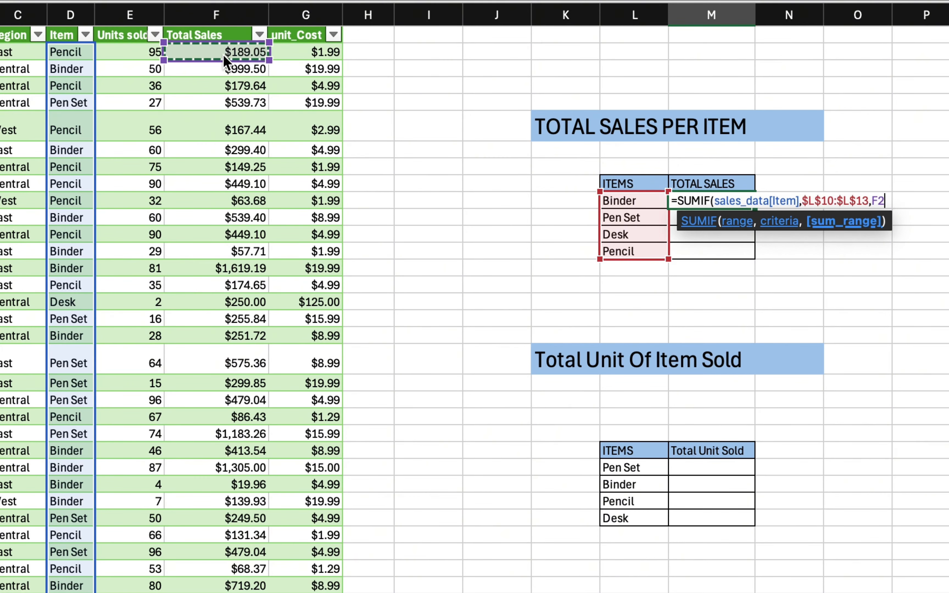
key("super+shift+Down")
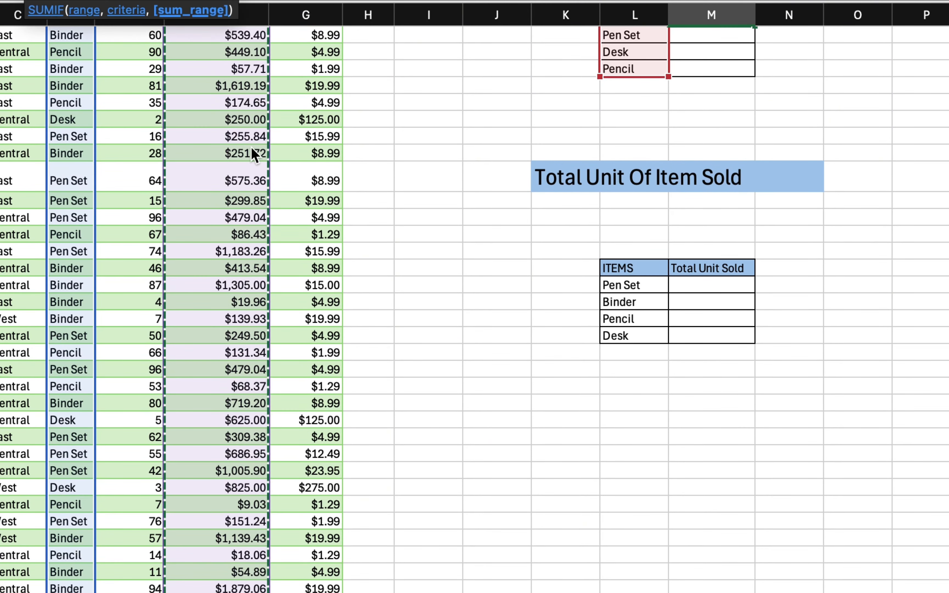
scroll(224, 136, "up", 6)
scroll(229, 143, "down", 2)
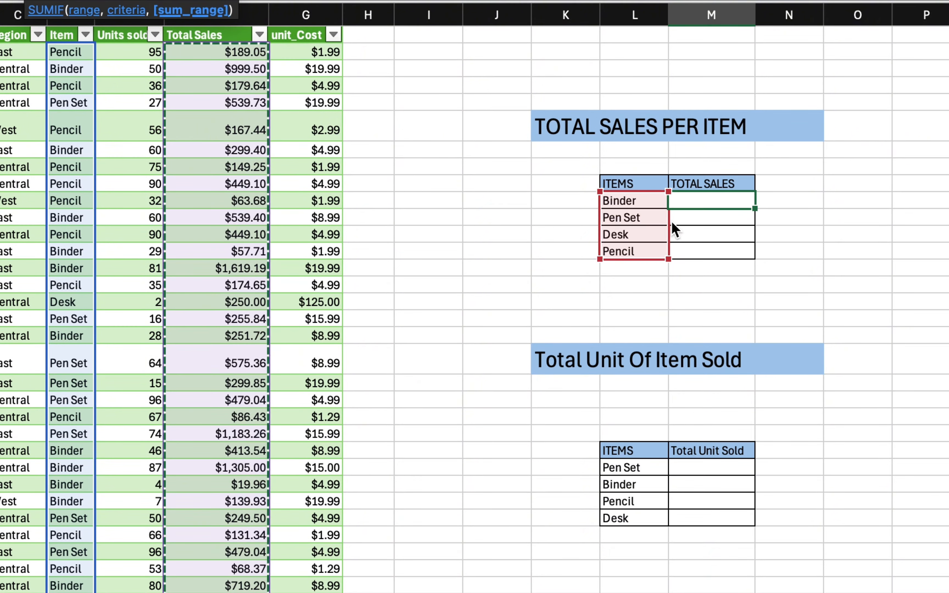
type(")")
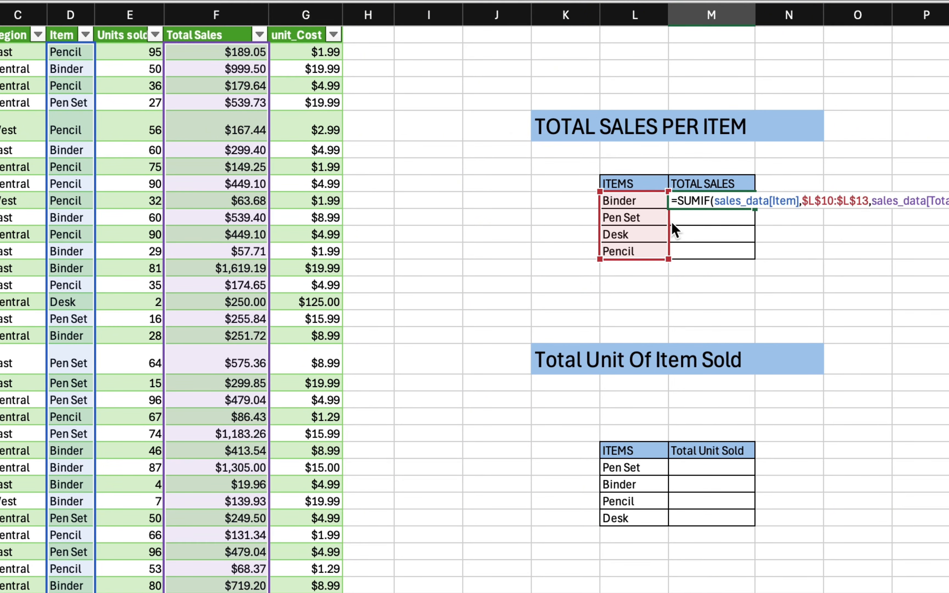
key("Return")
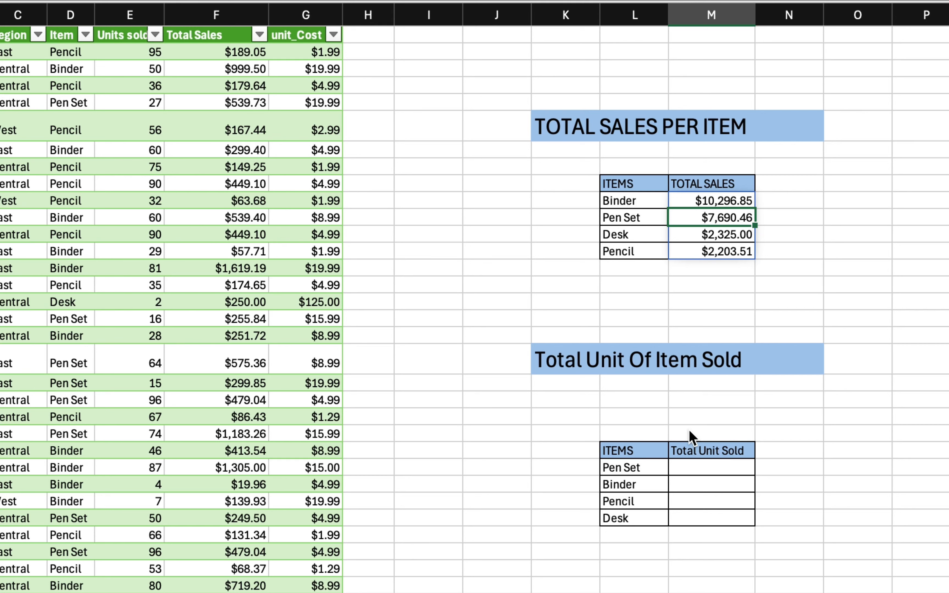
Step: Start a SUMIF formula in cell M25 of the Total Unit Sold table, using the sales_data Item column as the range
left_click(681, 469)
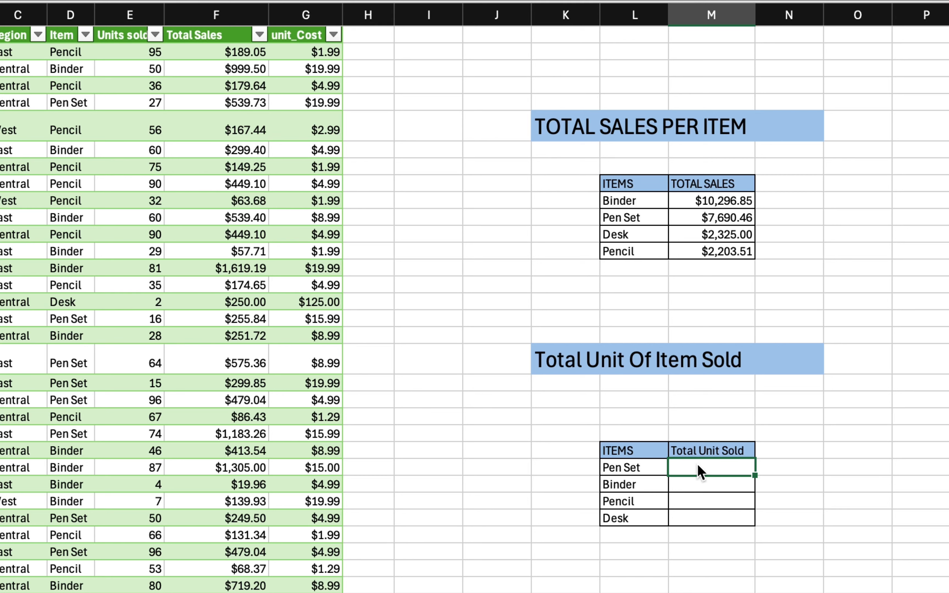
type("=sumif")
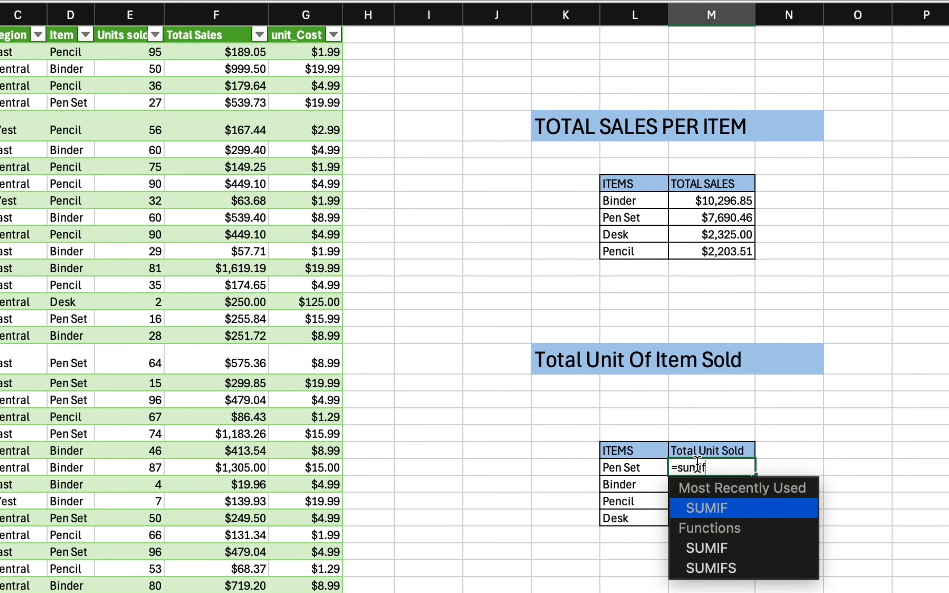
key("Tab")
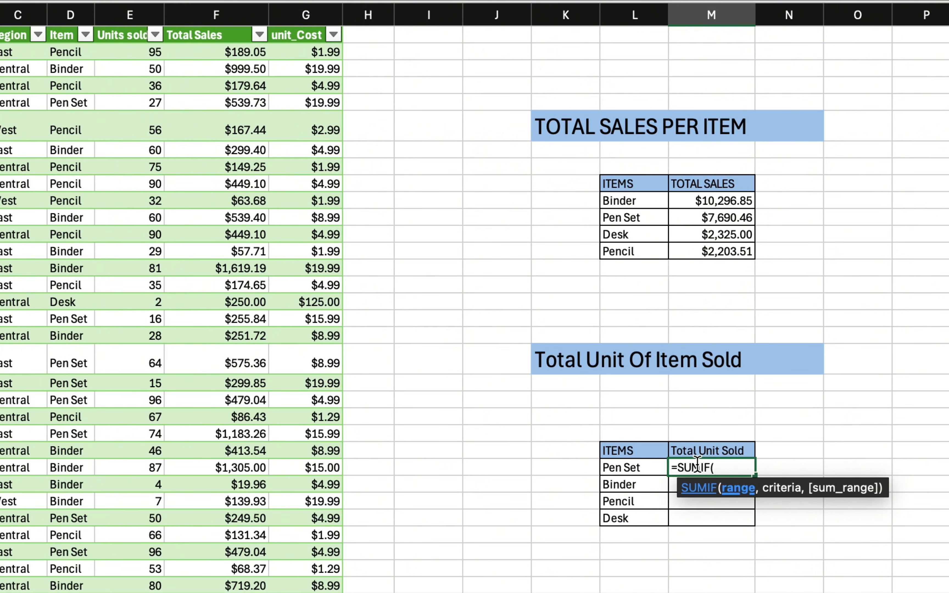
left_click(65, 56)
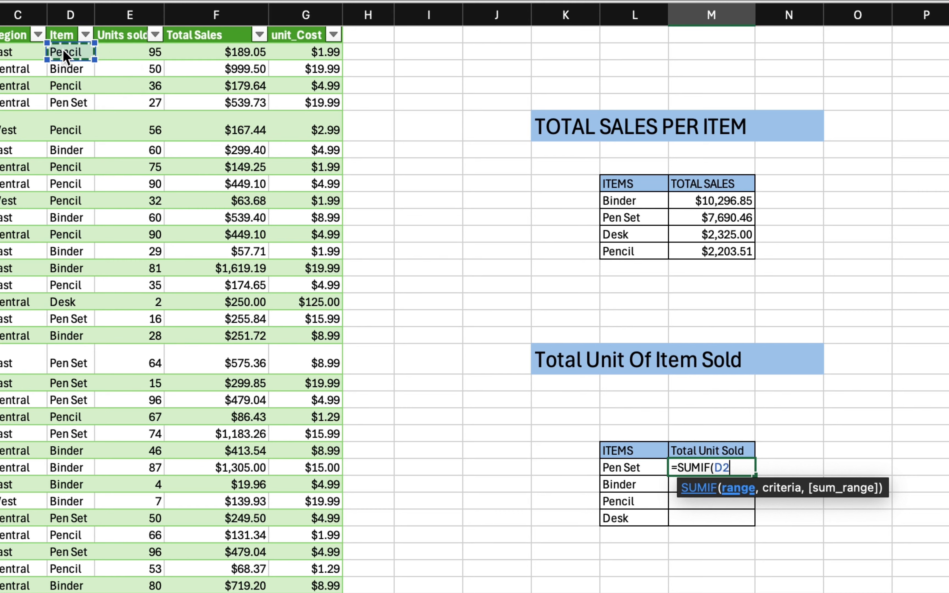
key("super+shift+Down")
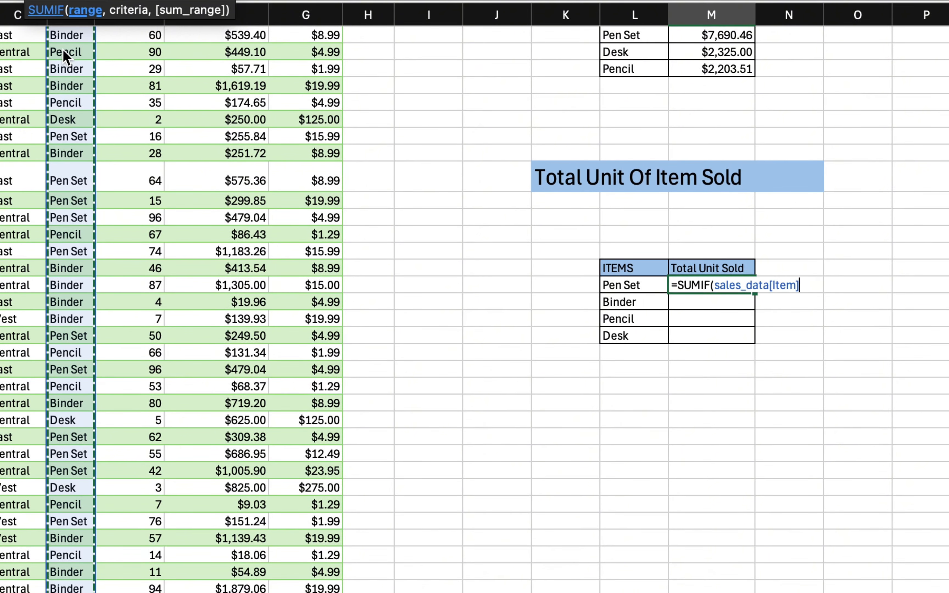
Step: Set the units formula's criteria to the item names in L25:L28, locked as the absolute reference $L$25:$L$28
type(",")
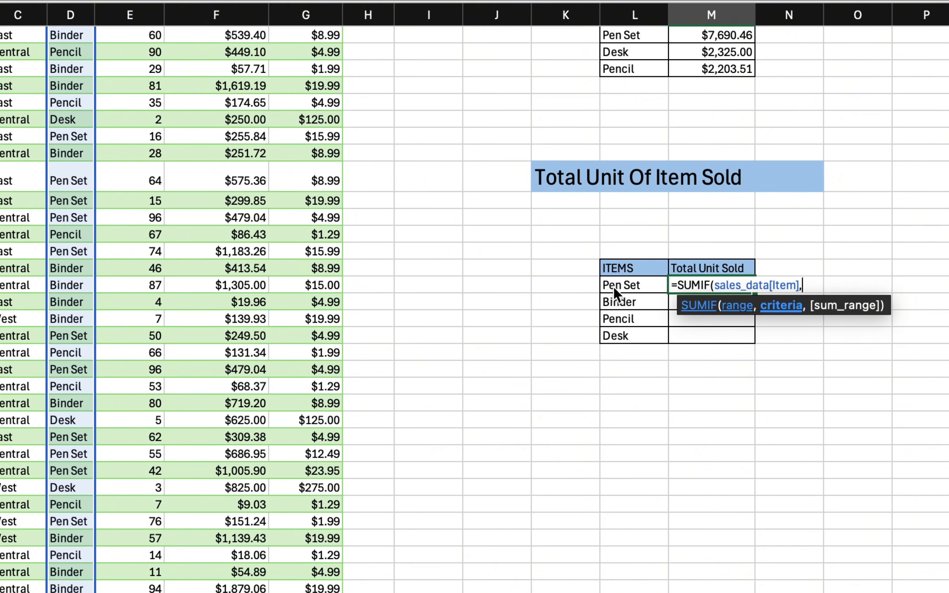
left_click_drag(615, 288, 615, 334)
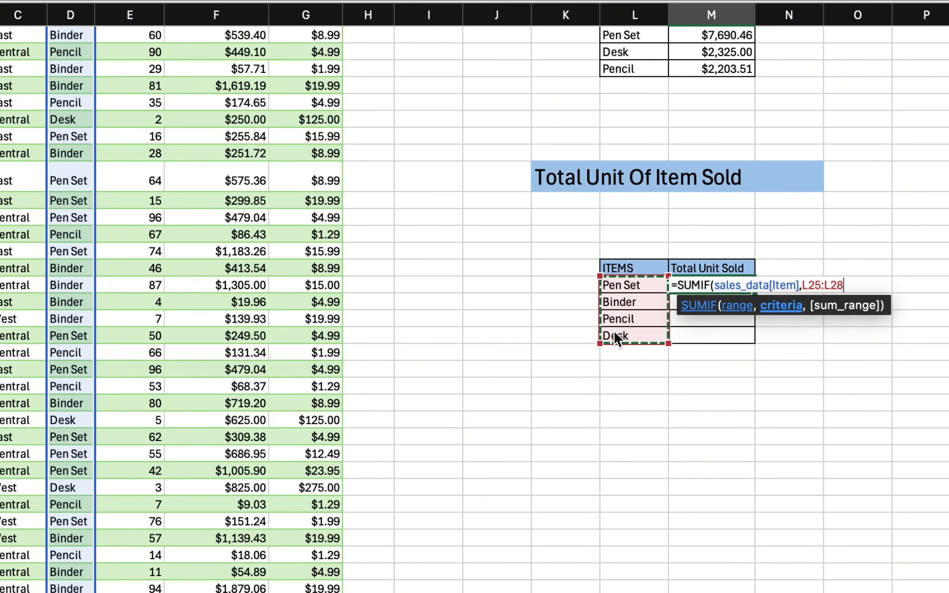
key("F4")
type(",")
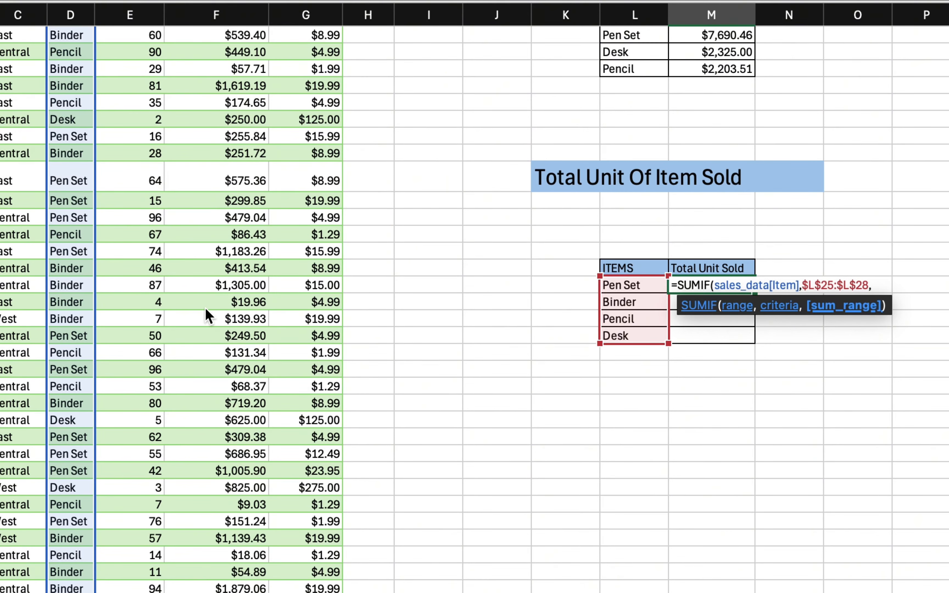
Step: Use the sales_data units sold column as the sum range and complete the Total Unit Sold formula
scroll(243, 292, "up", 5)
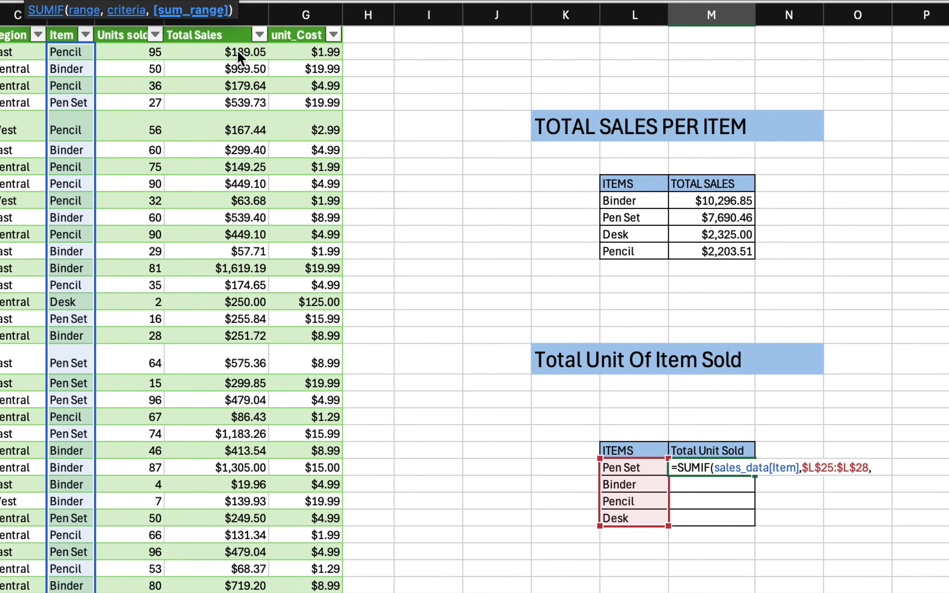
left_click(135, 52)
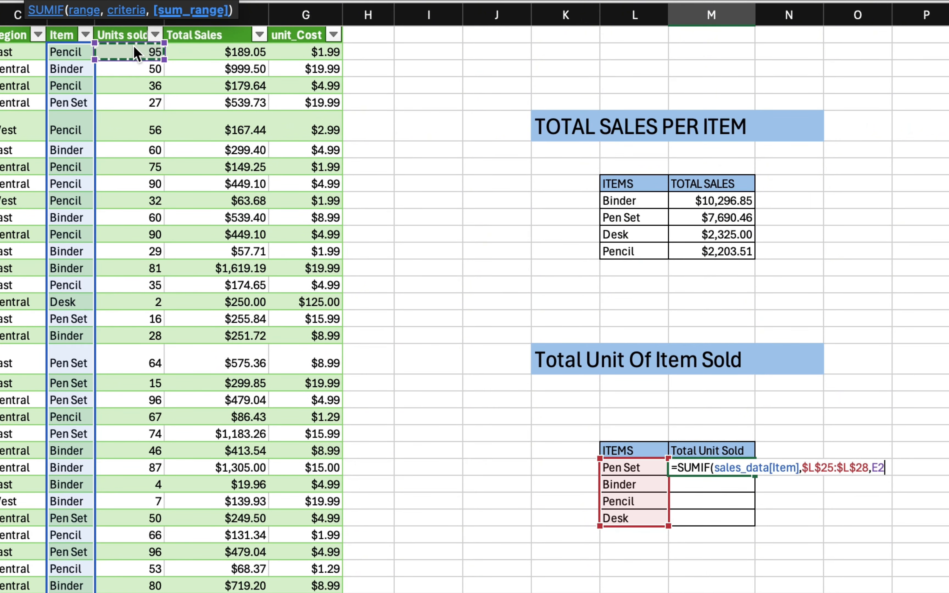
key("shift+super+Down")
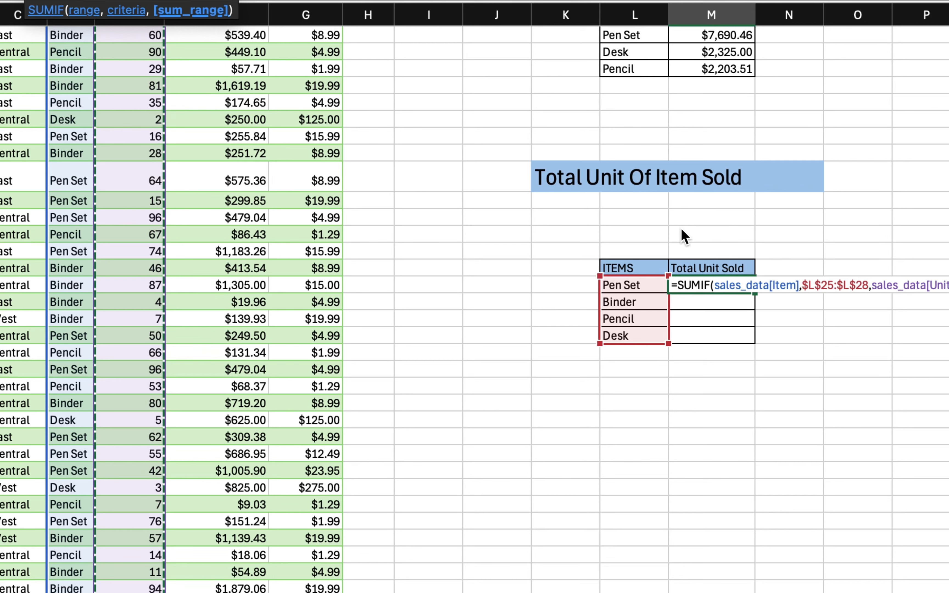
type(")")
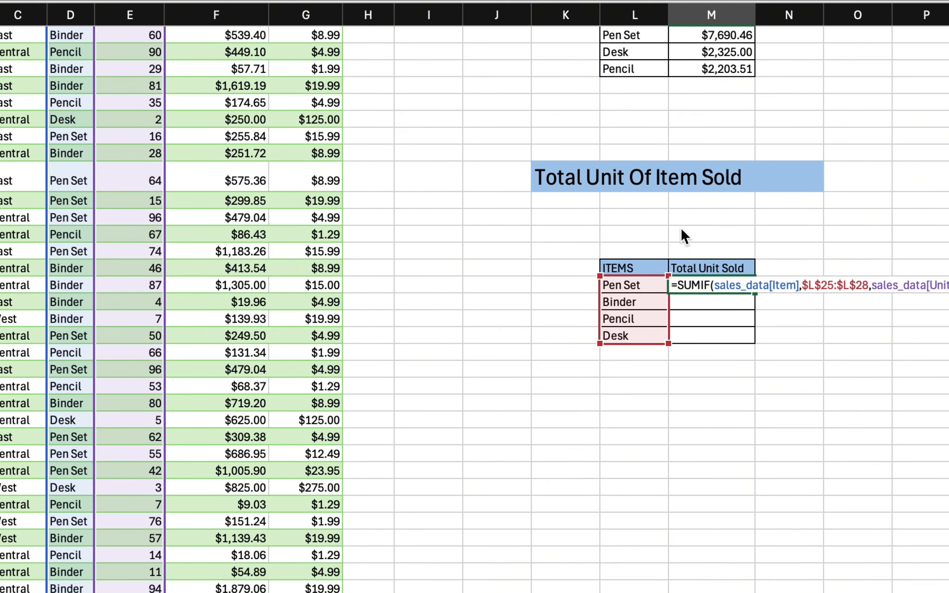
key("Return")
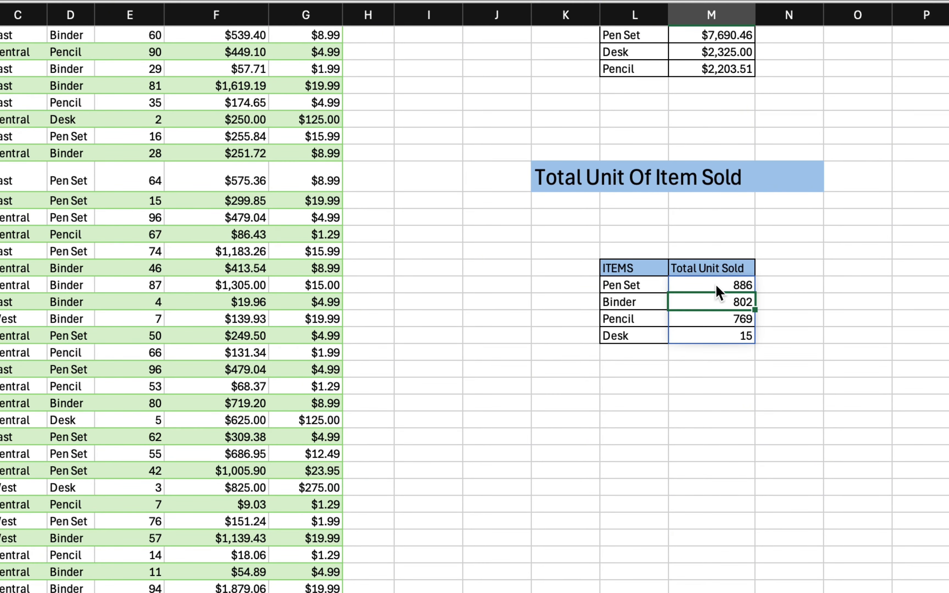
scroll(714, 294, "up", 3)
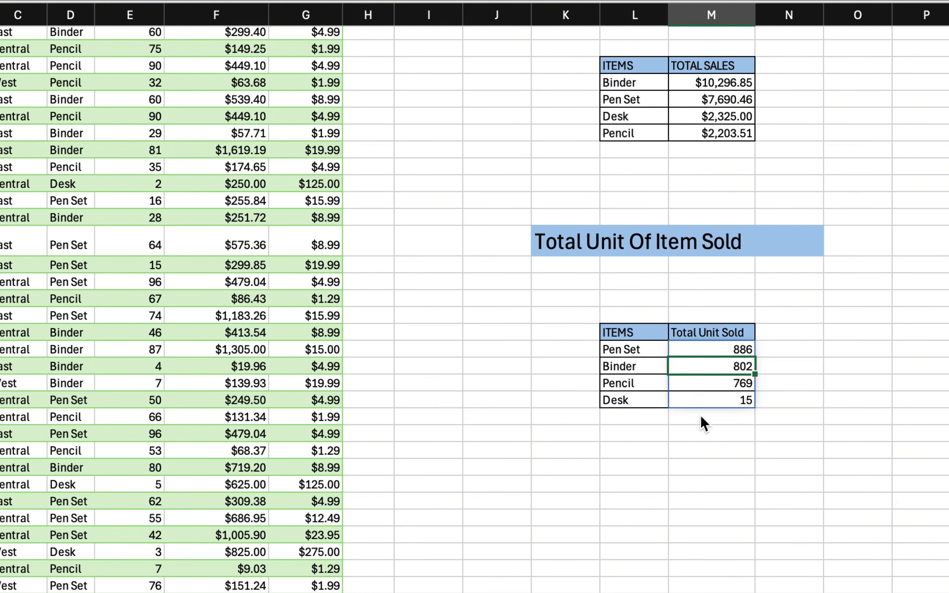
scroll(694, 332, "up", 3)
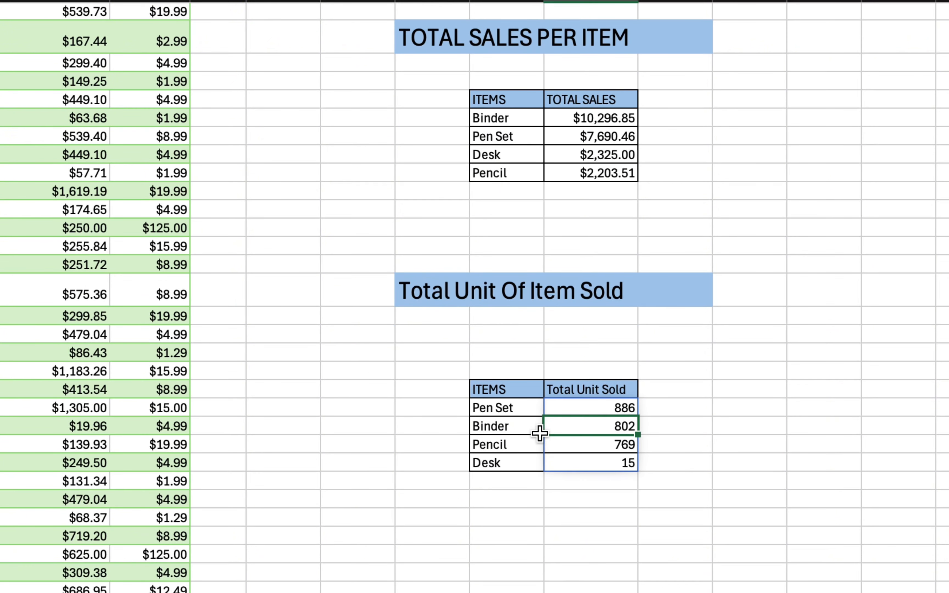
scroll(533, 435, "up", 4)
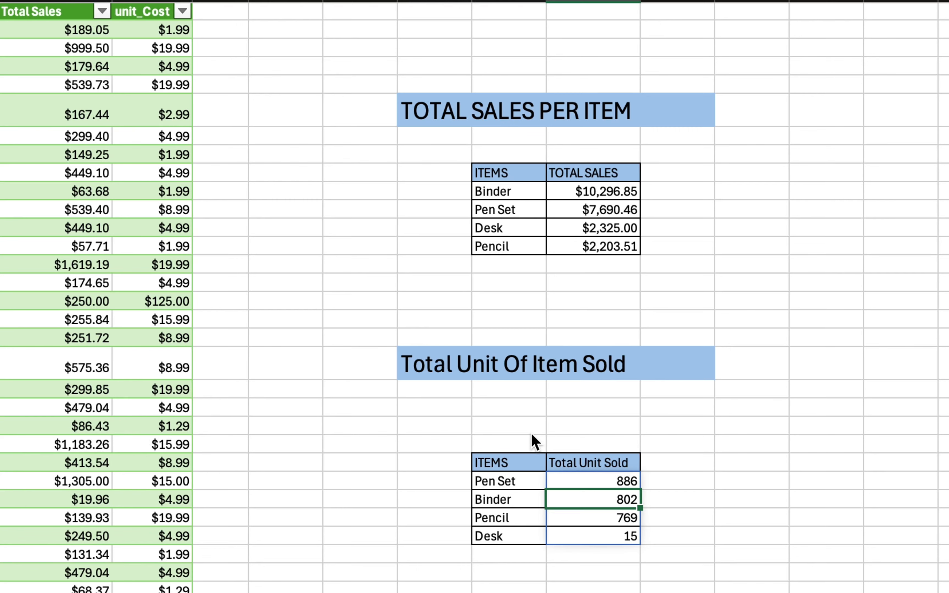
scroll(542, 439, "down", 4)
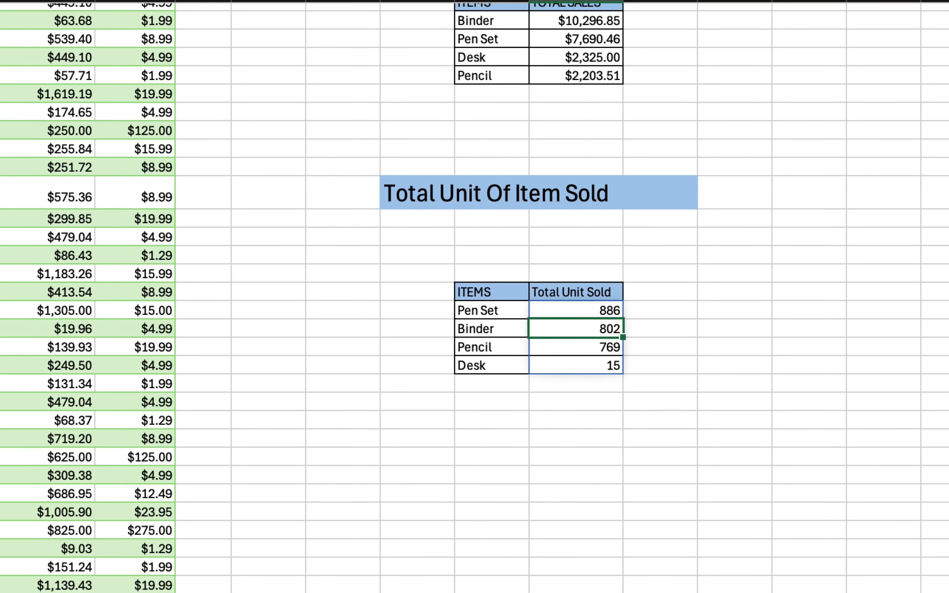
scroll(542, 438, "up", 3)
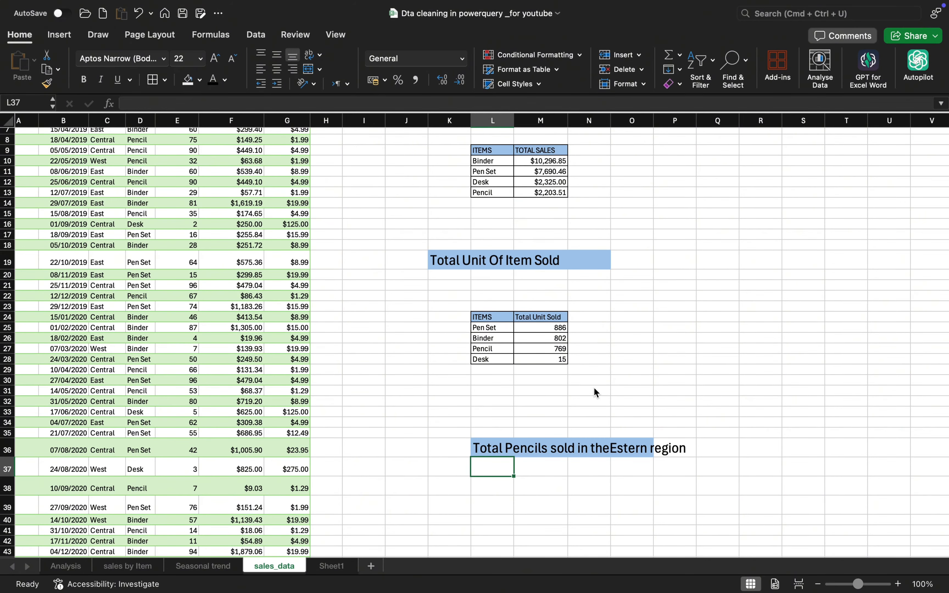
Step: Examine the sales_data table, the two completed summary tables and the pencils-sold heading in L36
scroll(169, 249, "up", 5)
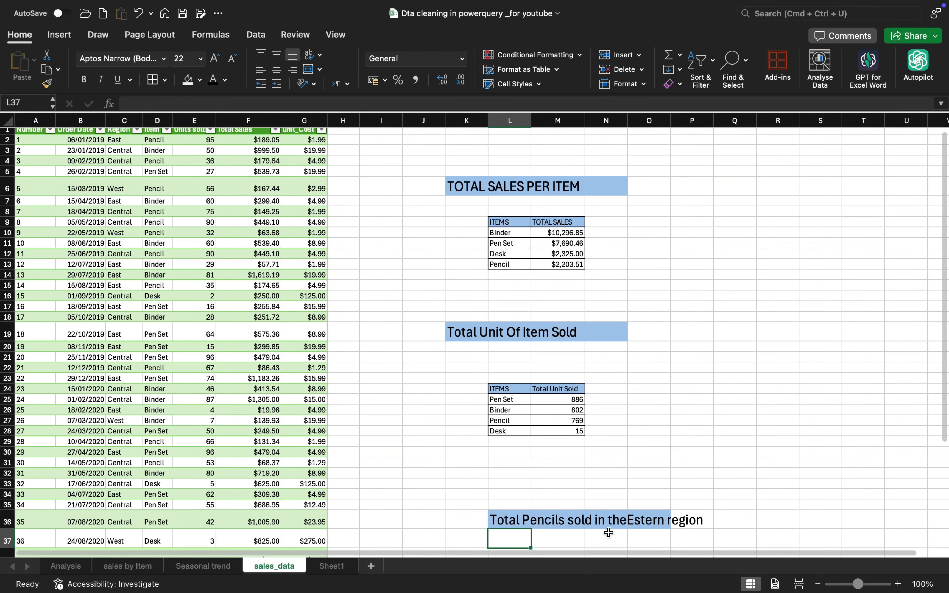
scroll(608, 532, "down", 5)
scroll(608, 531, "right", 1)
scroll(567, 531, "up", 2)
scroll(567, 531, "left", 1)
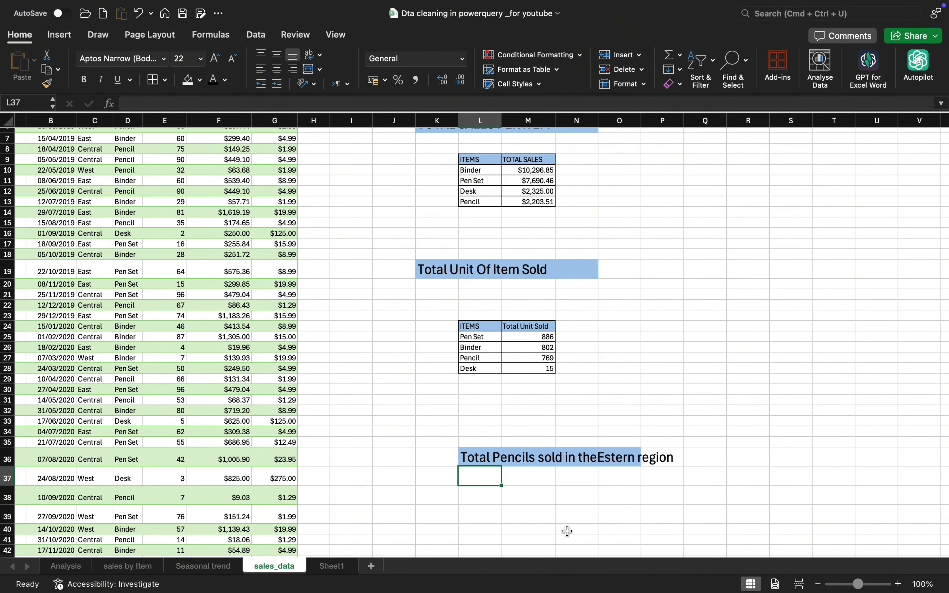
scroll(260, 335, "up", 4)
scroll(259, 335, "left", 1)
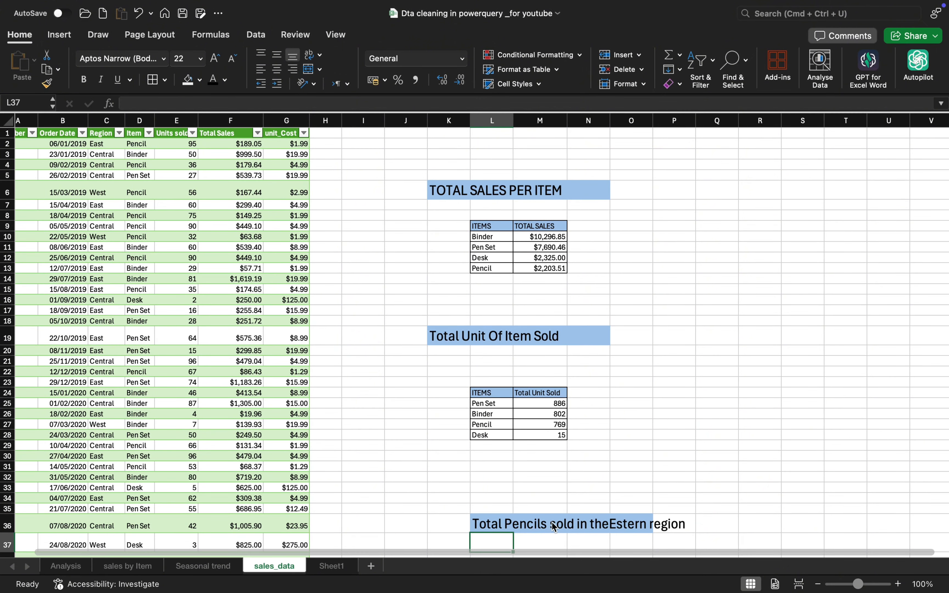
scroll(550, 530, "down", 5)
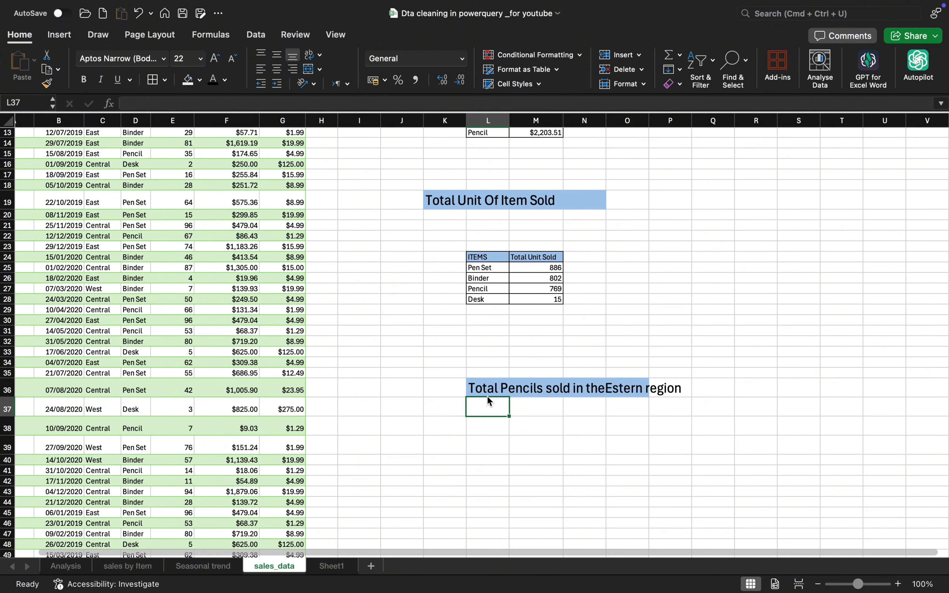
Step: Edit the heading in L36 to read "Total Unit of Pencils sold in theEstern region"
double_click(504, 387)
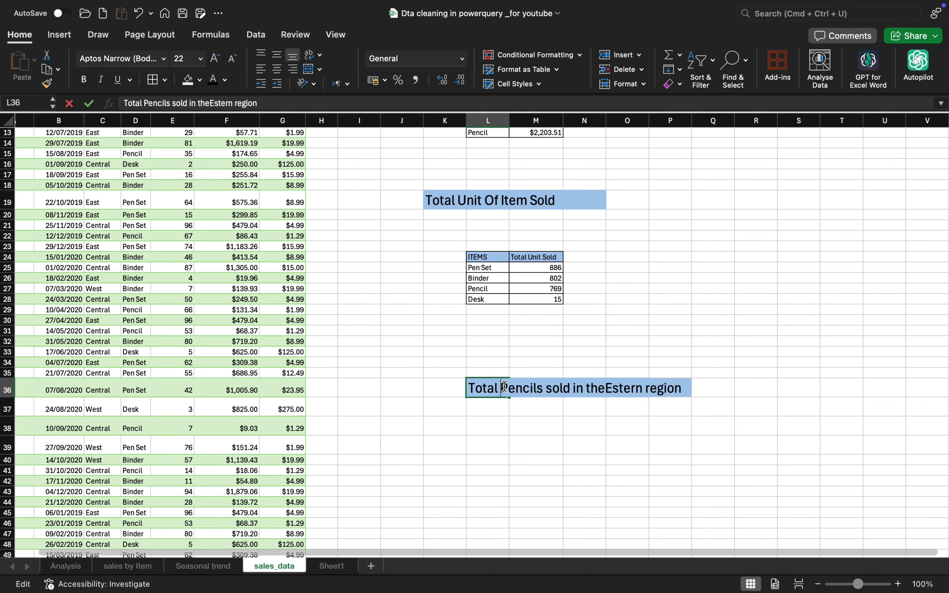
type("Unit ")
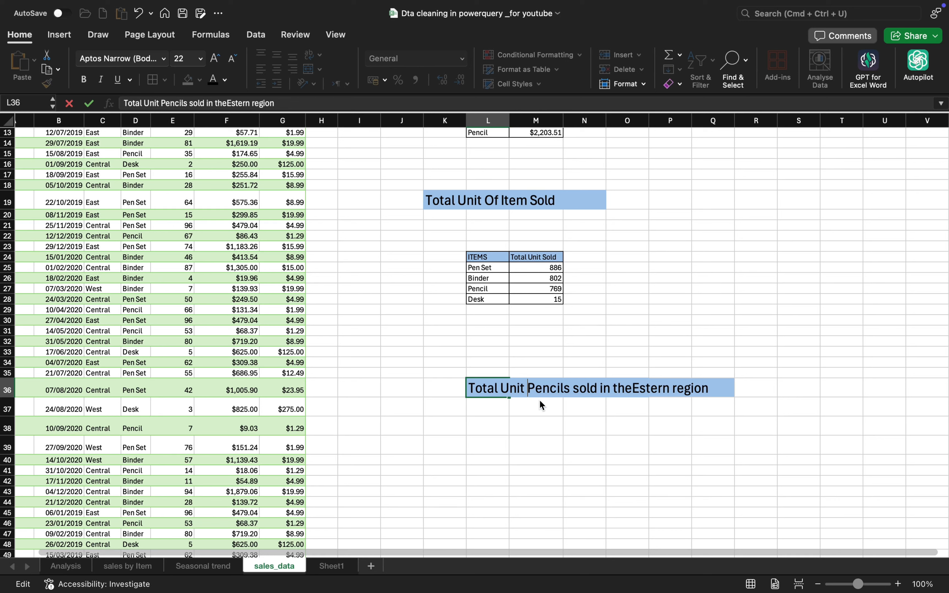
type("of")
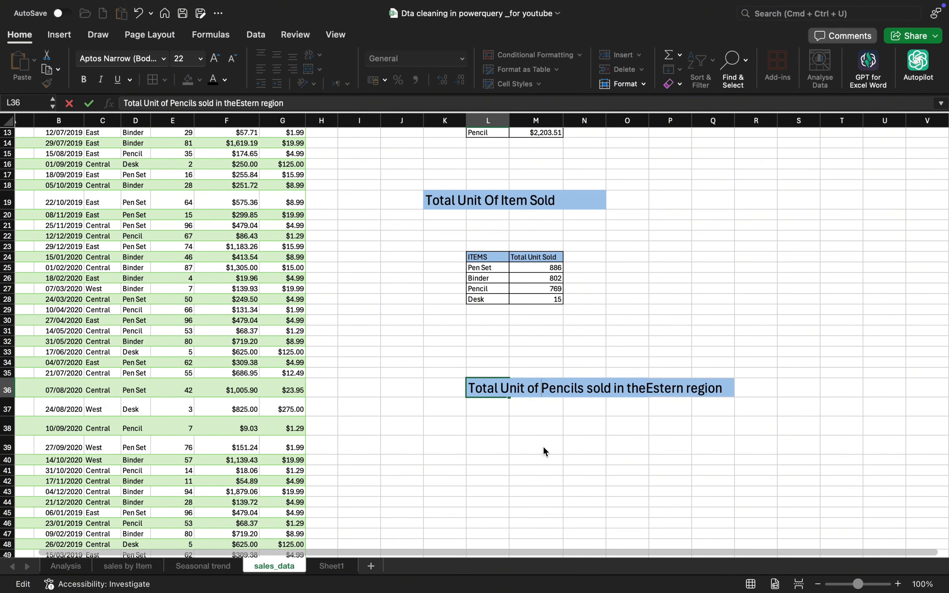
left_click(489, 415)
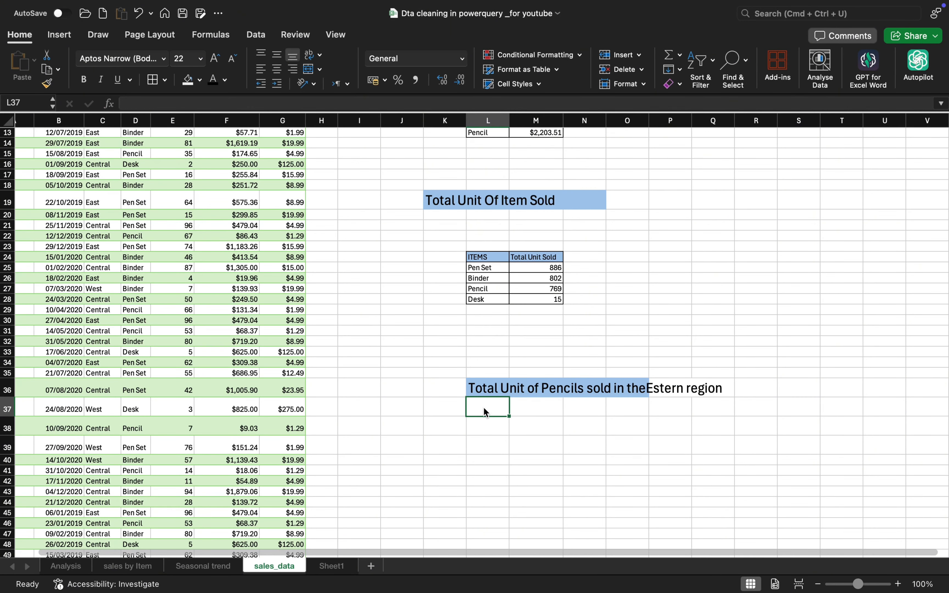
Step: Start a SUMIFS formula in cell L37, using the sales_data Units sold column as the sum range
type("=sumifs")
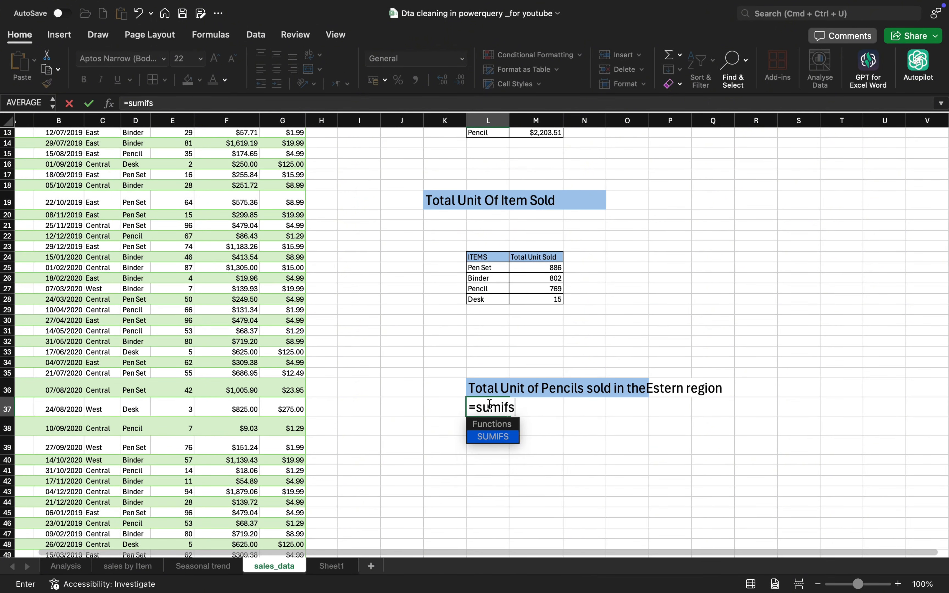
key("Caps_Lock")
key("Tab")
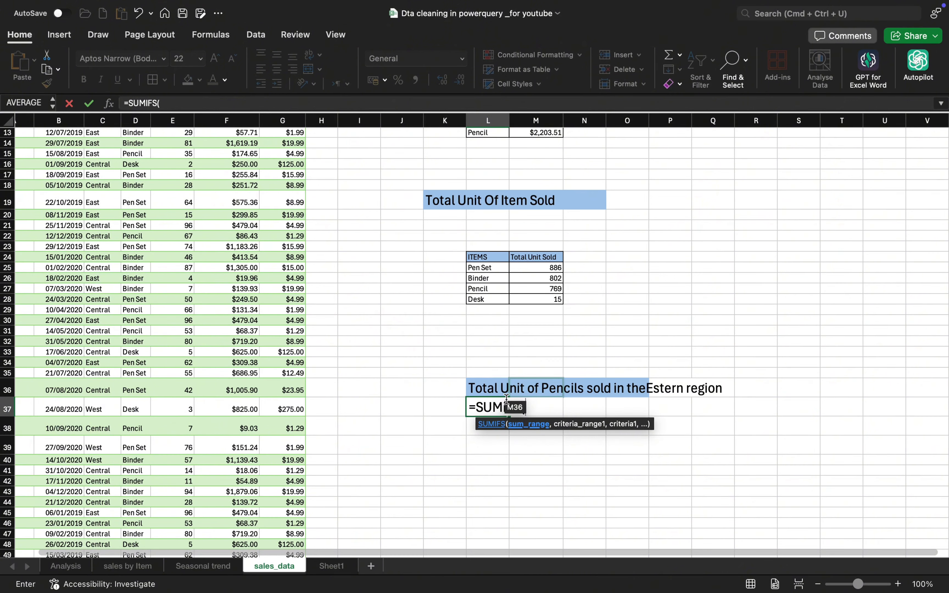
scroll(233, 311, "up", 10)
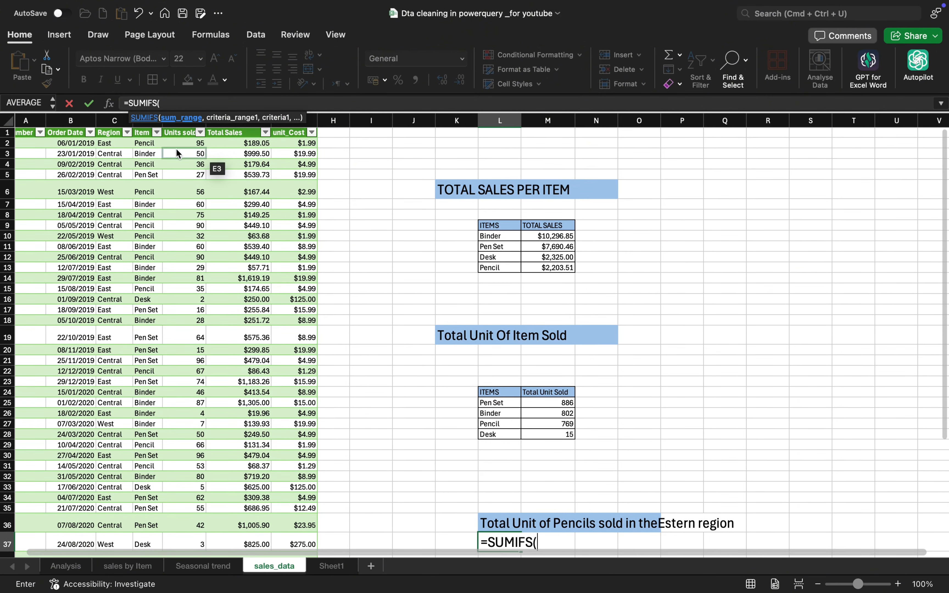
left_click(176, 143)
key("super+shift+Down")
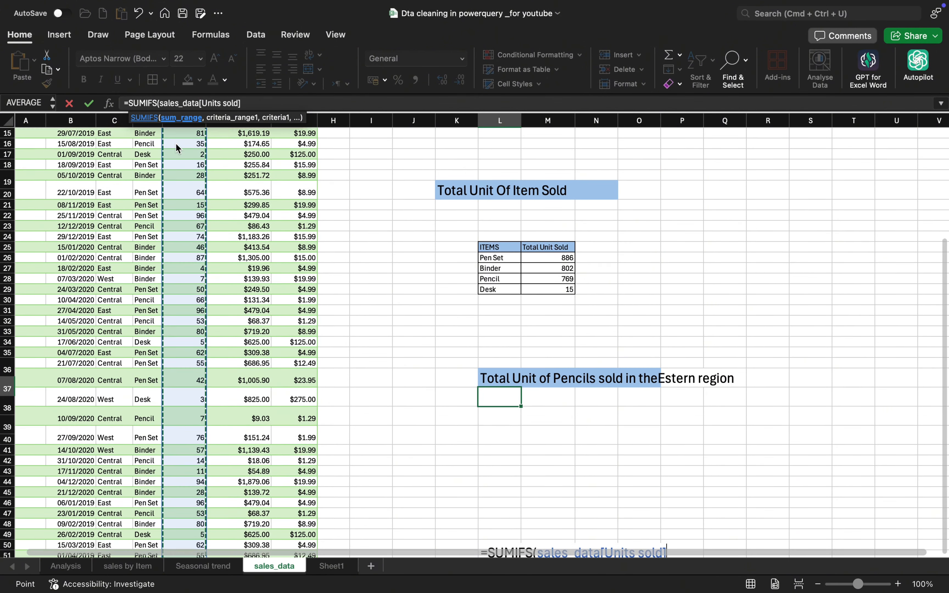
type(",")
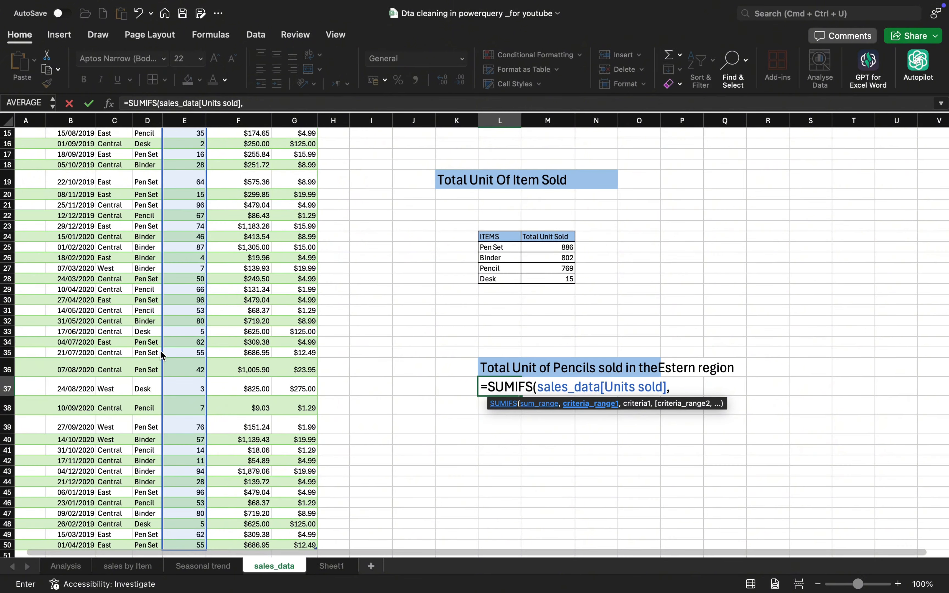
Step: Add the sales_data Item column as the first criteria range, with "Pencil" as its criterion
scroll(144, 333, "up", 5)
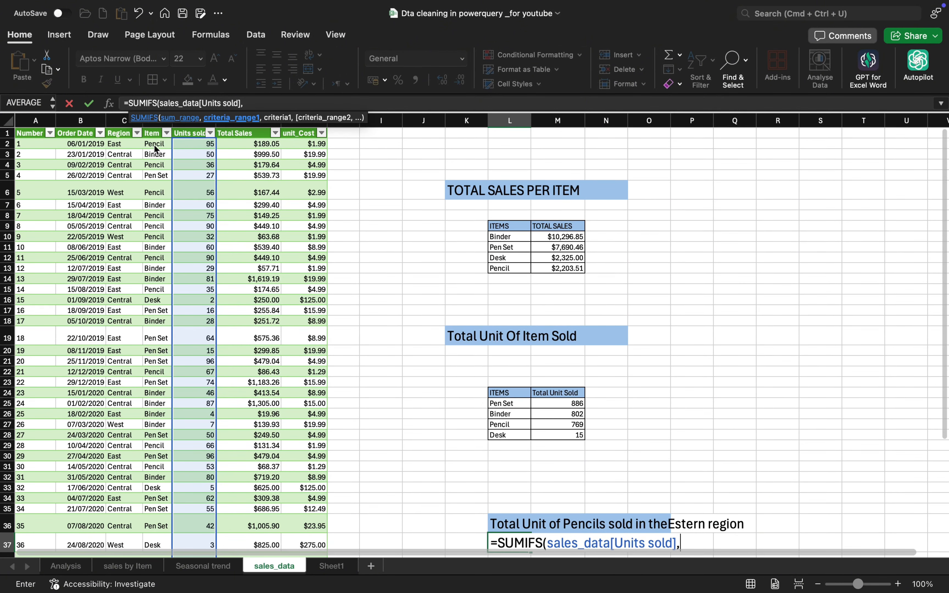
left_click(154, 143)
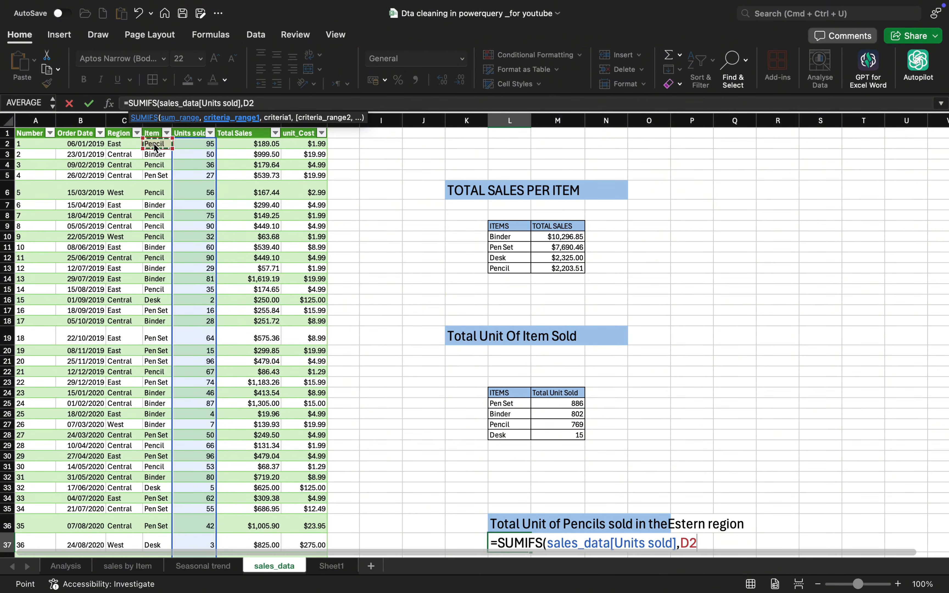
key("ctrl+shift+Down")
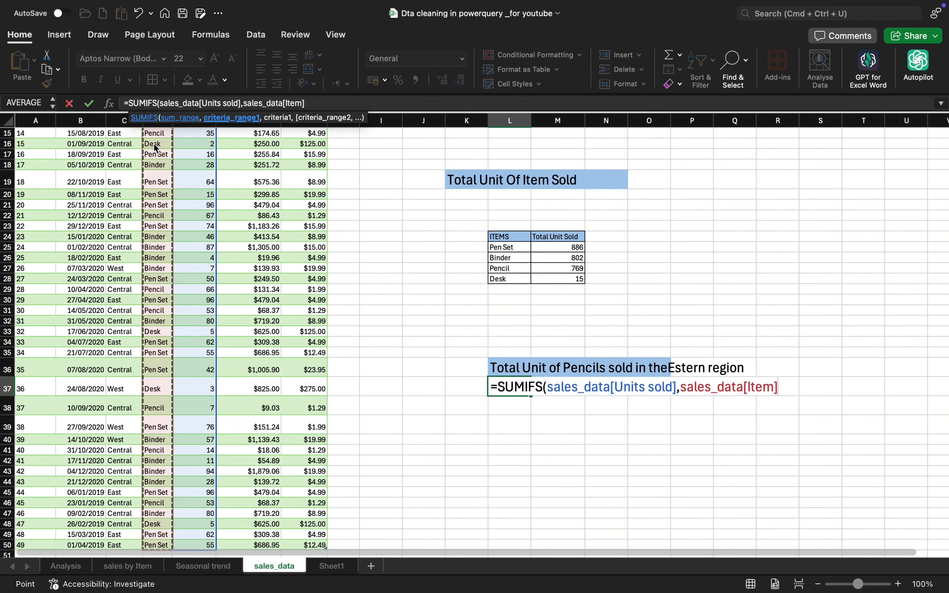
type(",")
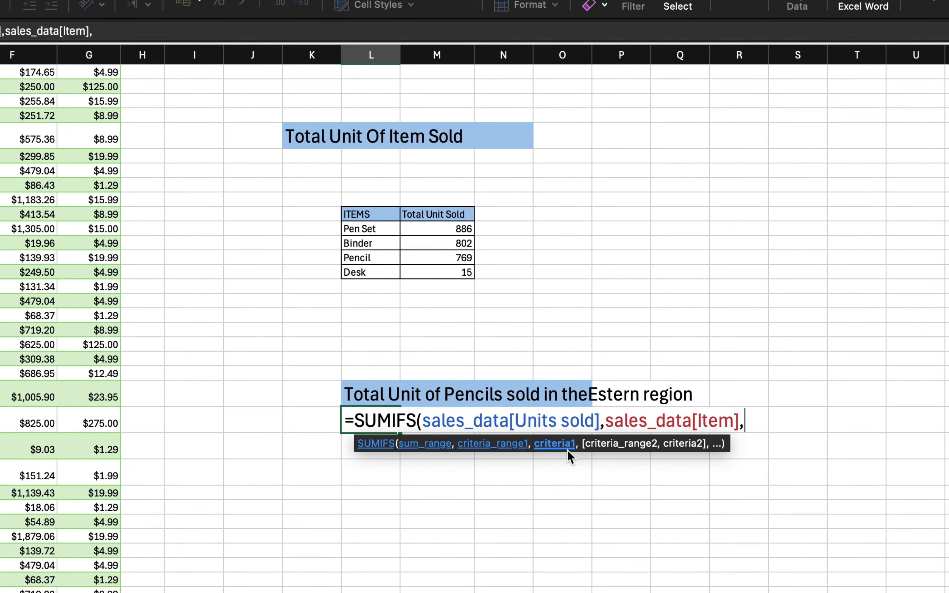
type("\"P")
type("encil")
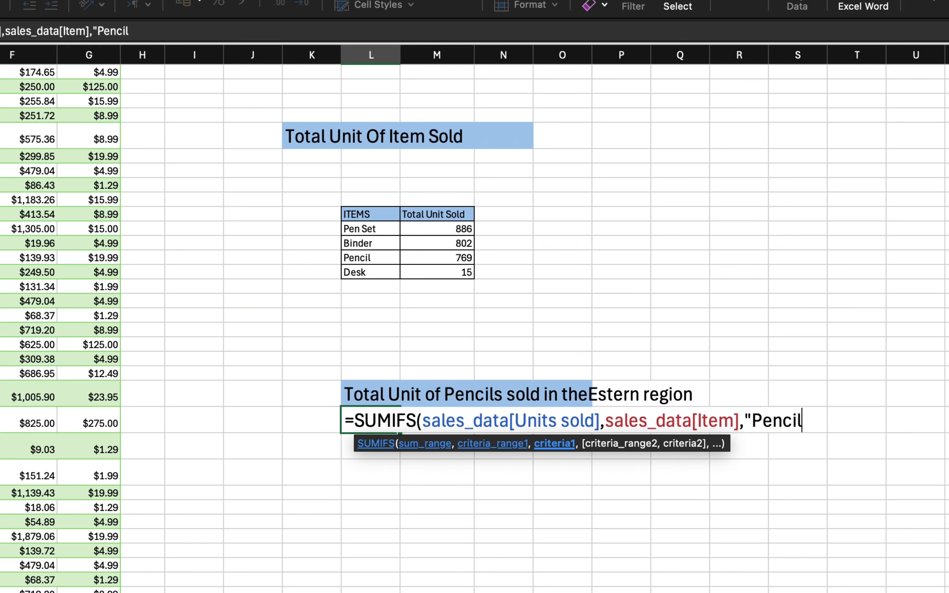
type("\",")
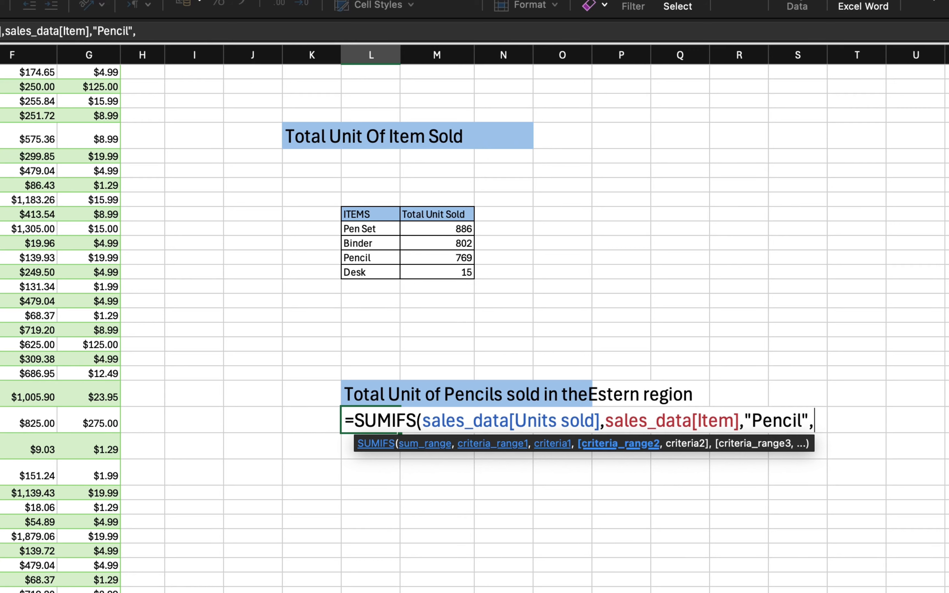
Step: Add the sales_data Region column as the second criteria range of the SUMIFS formula
scroll(49, 285, "up", 10)
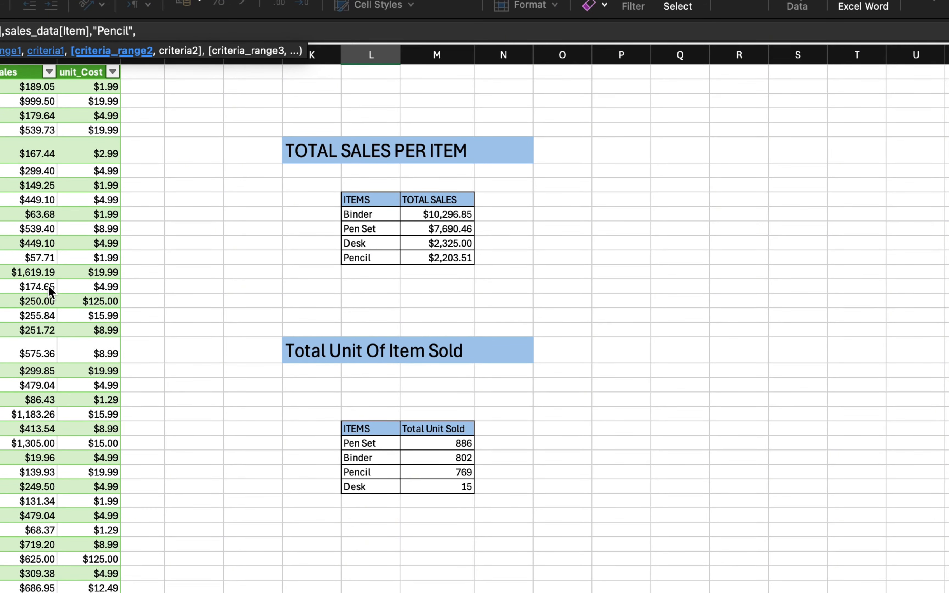
scroll(346, 510, "down", 5)
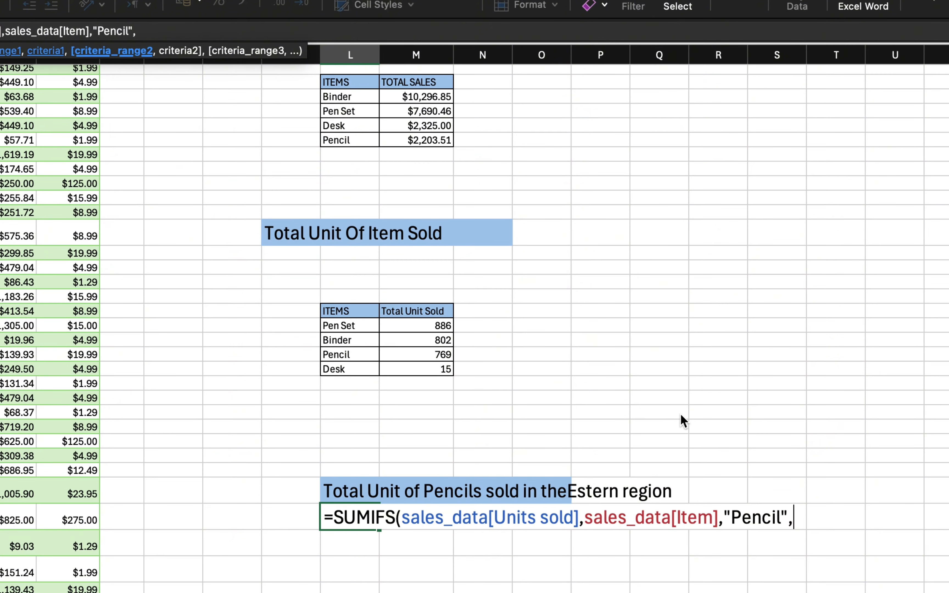
key("BackSpace")
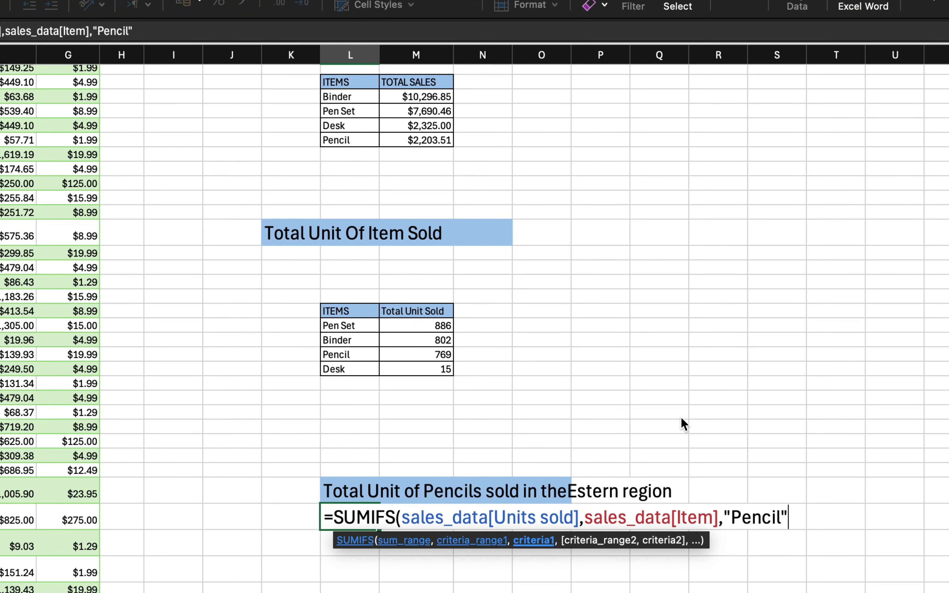
type(",")
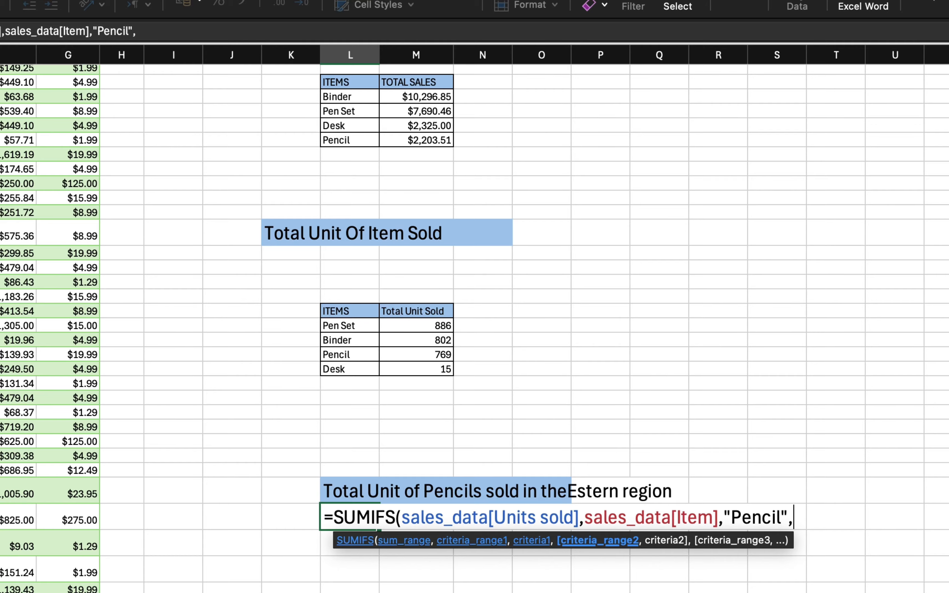
scroll(475, 318, "up", 5)
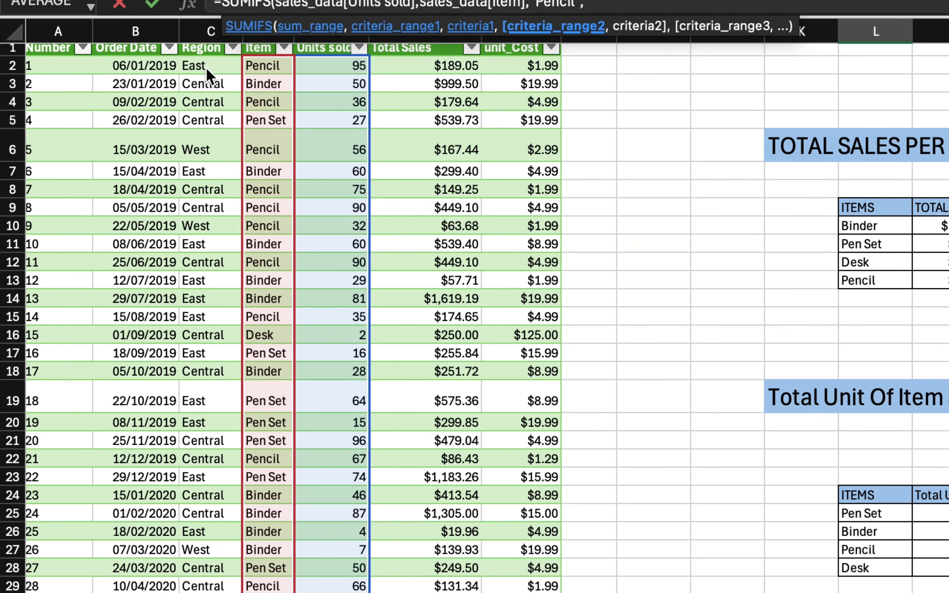
left_click(207, 67)
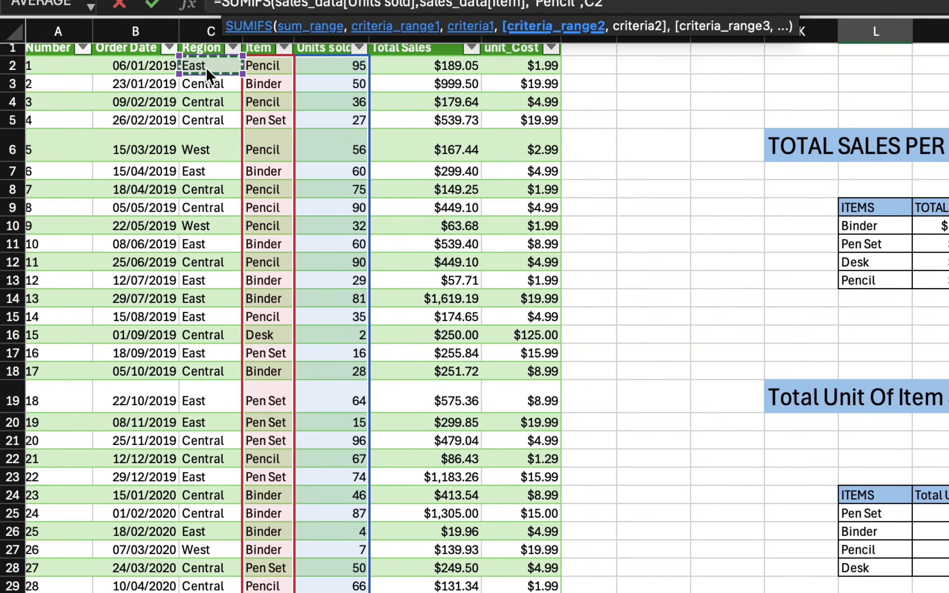
key("super+shift+Down")
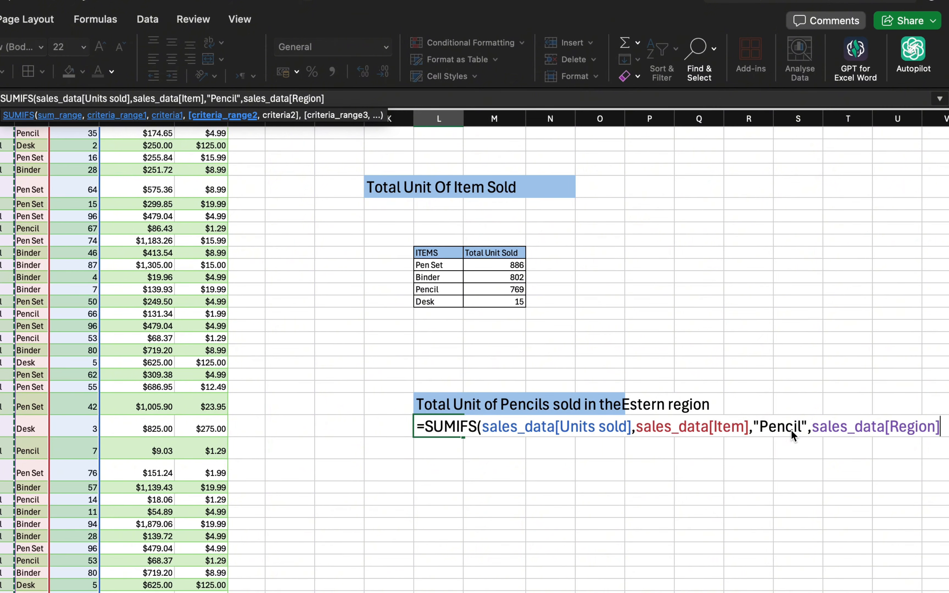
type(",")
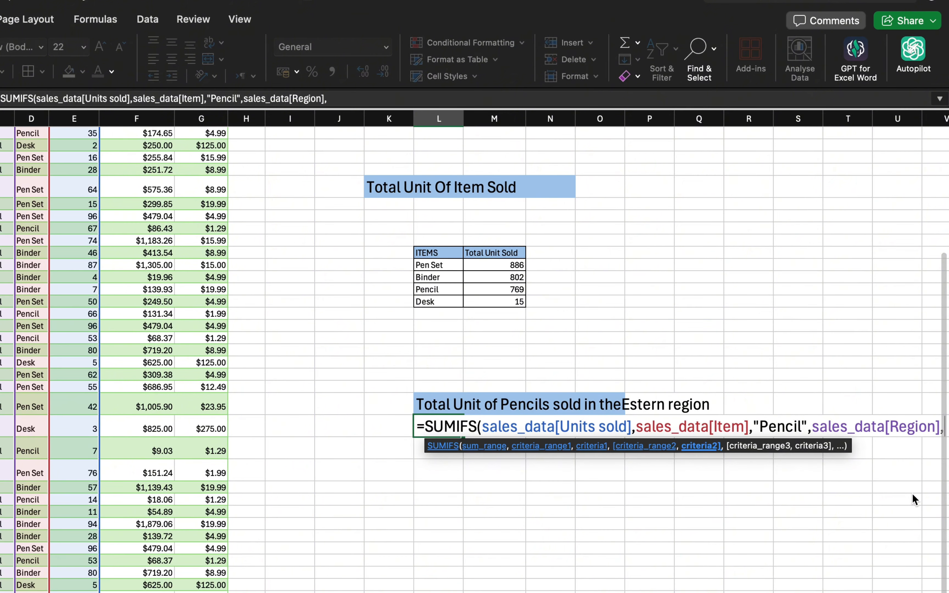
Step: Set the second criterion to "East" and complete the SUMIFS formula in L37
type("\"")
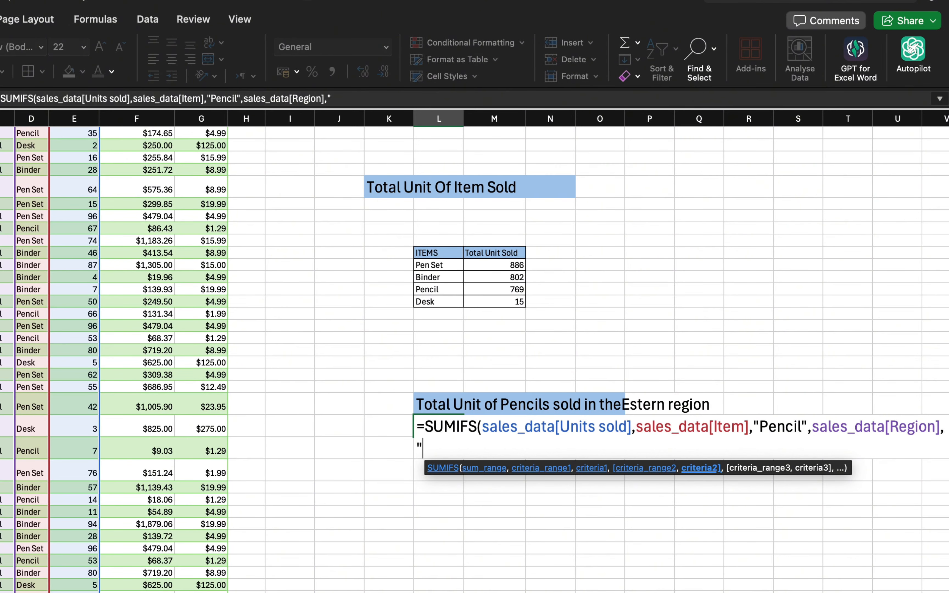
type("East\")")
key("Return")
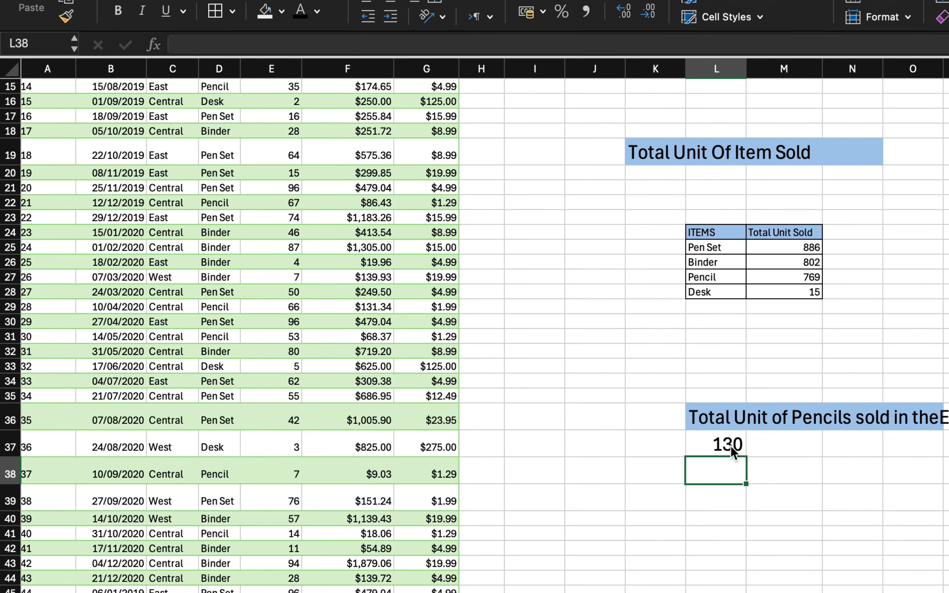
Step: Filter the sales_data table's Region column to show only East
scroll(211, 337, "up", 5)
scroll(416, 294, "down", 1)
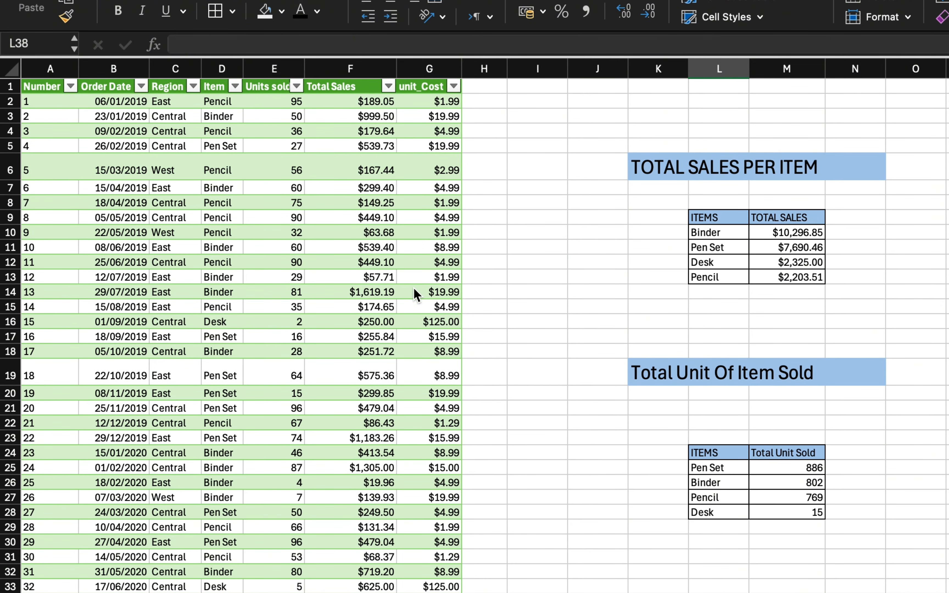
left_click(192, 86)
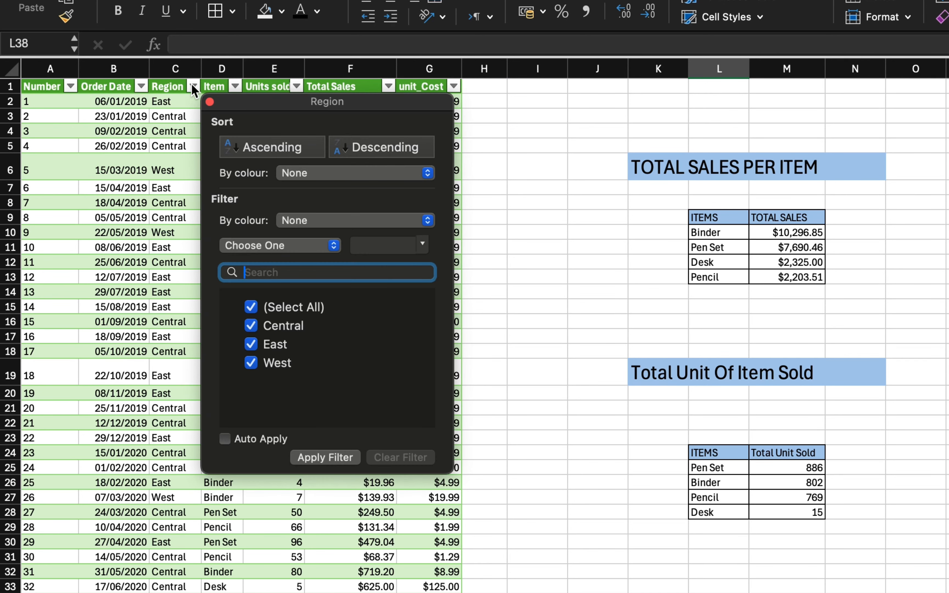
left_click(264, 309)
left_click(252, 346)
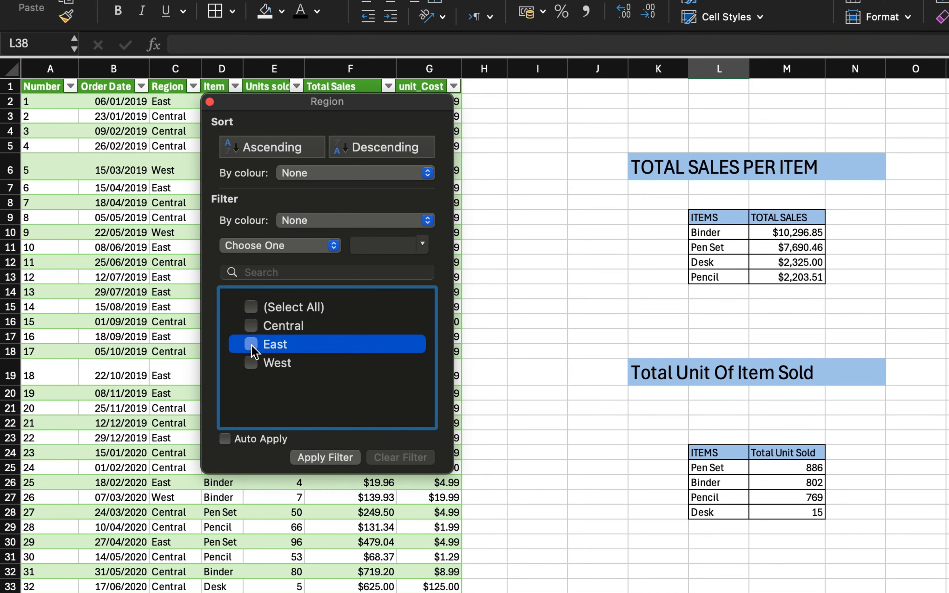
left_click(348, 457)
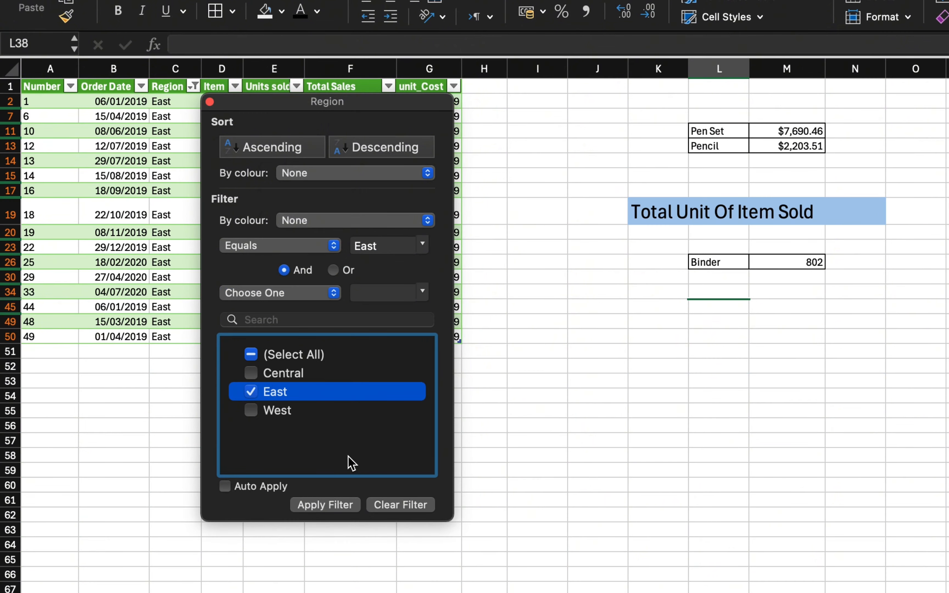
left_click(303, 565)
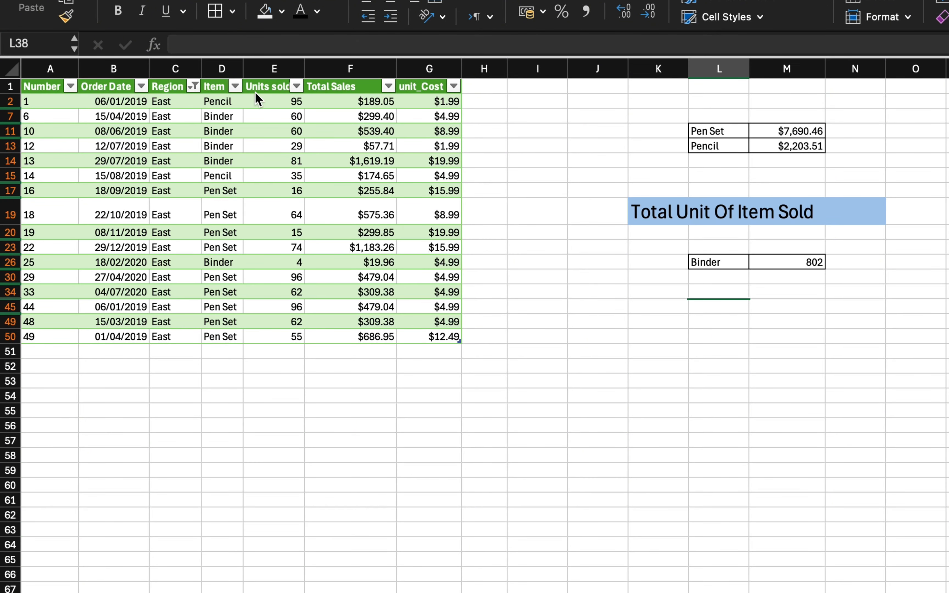
Step: Filter the sales_data Item column to show only Pencil, and select the remaining Units sold values to check their sum
left_click(235, 86)
left_click(290, 307)
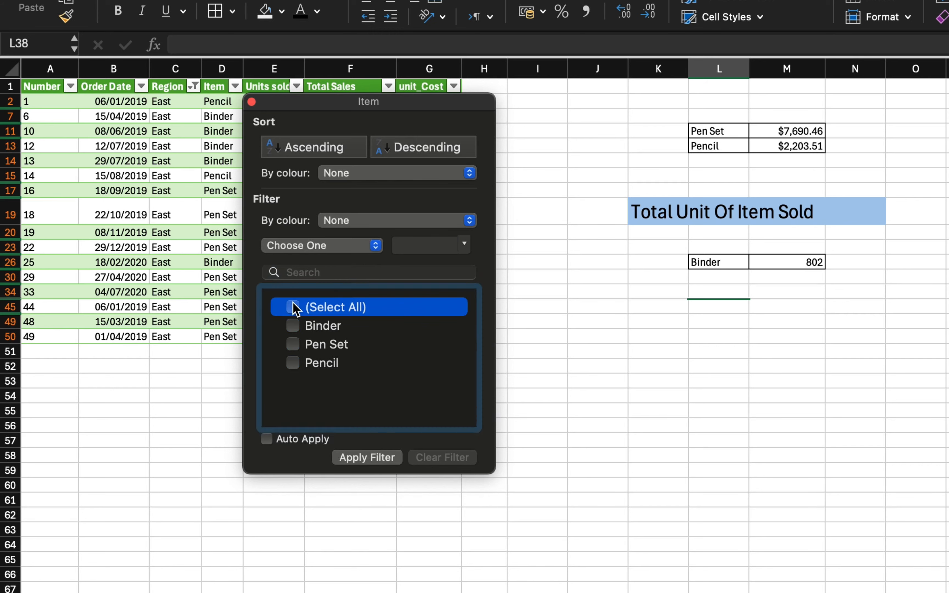
left_click(293, 363)
left_click(367, 457)
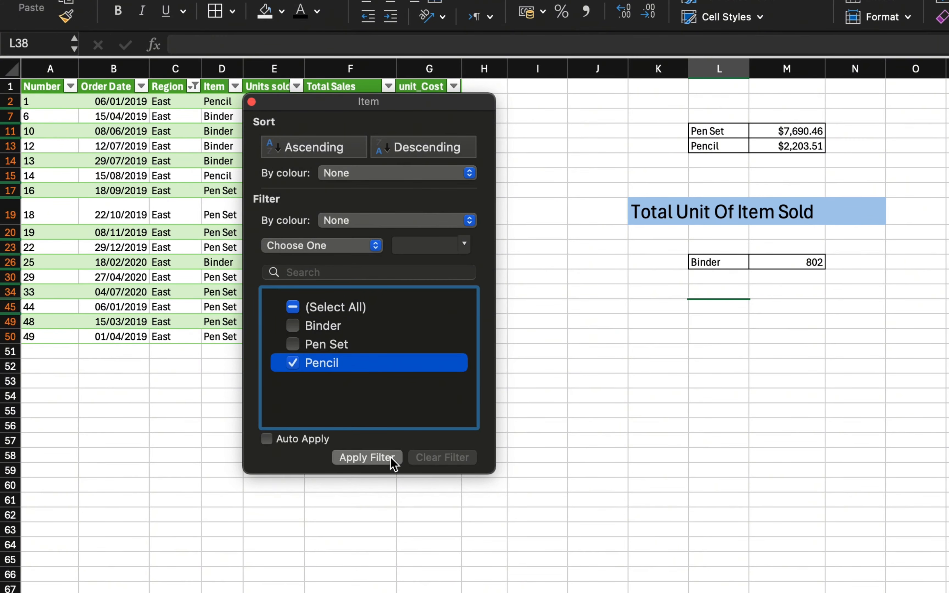
left_click(185, 338)
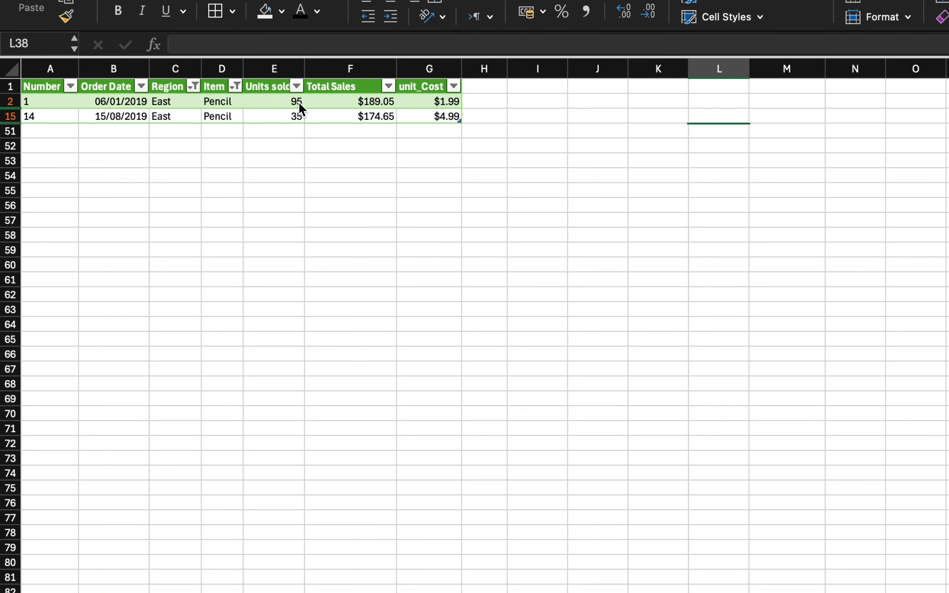
left_click_drag(283, 104, 280, 120)
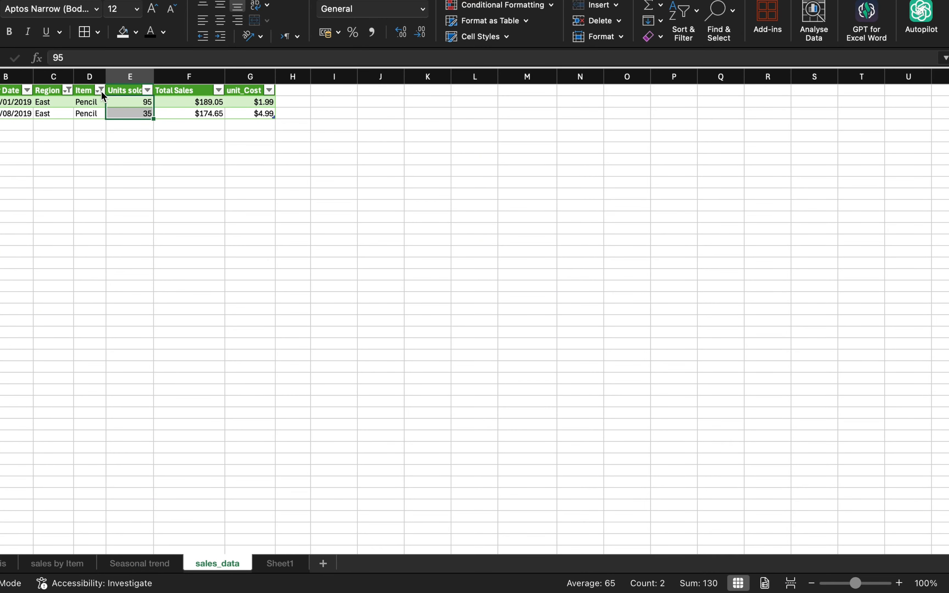
Step: Clear all filters from the sales_data table
left_click(695, 12)
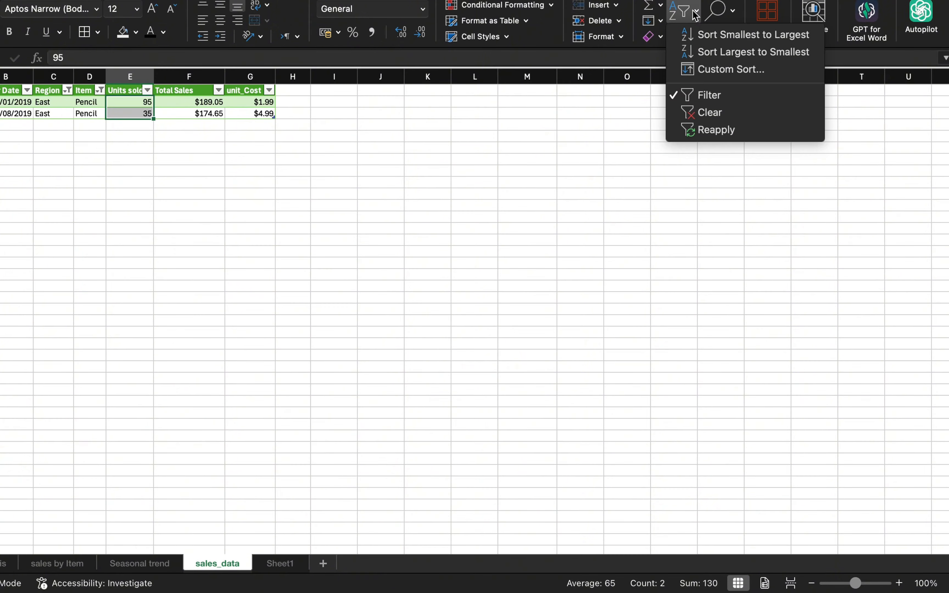
left_click(693, 110)
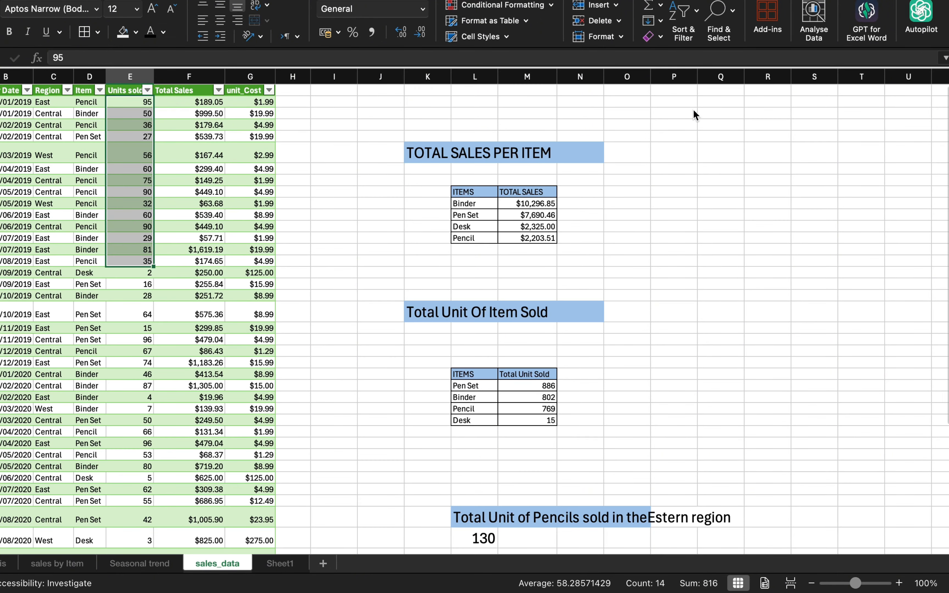
scroll(437, 423, "down", 6)
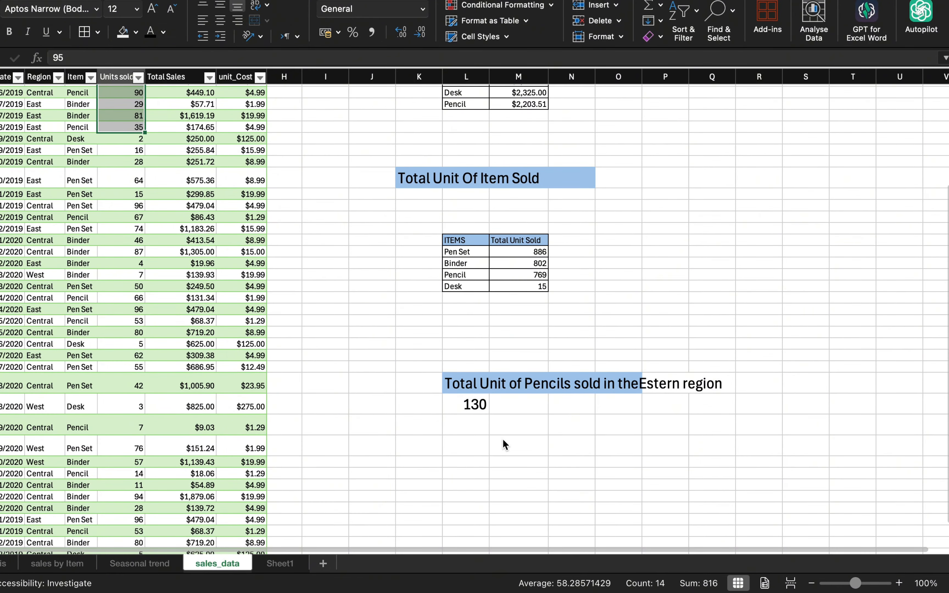
scroll(503, 438, "up", 3)
scroll(502, 439, "down", 2)
scroll(502, 438, "up", 2)
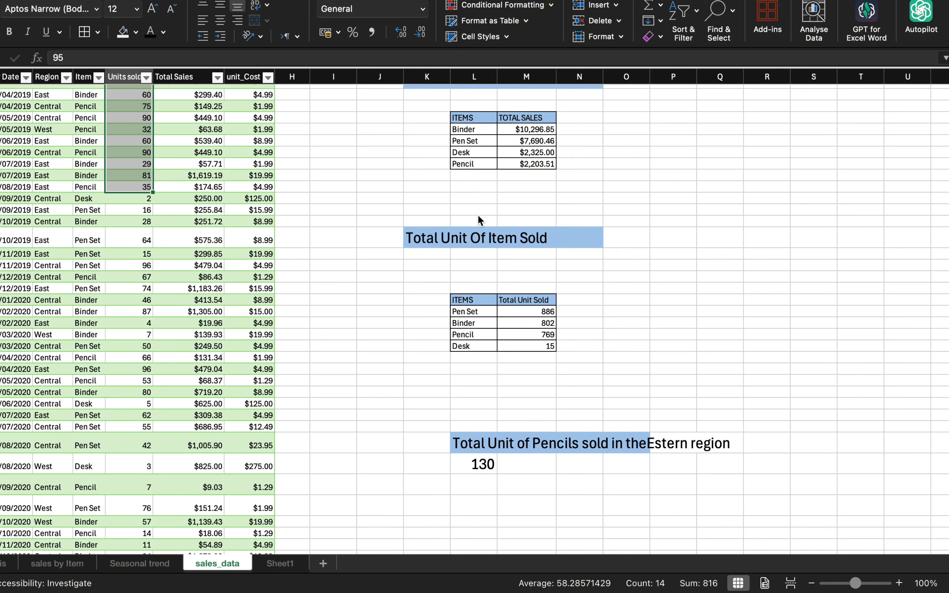
left_click(1, 1)
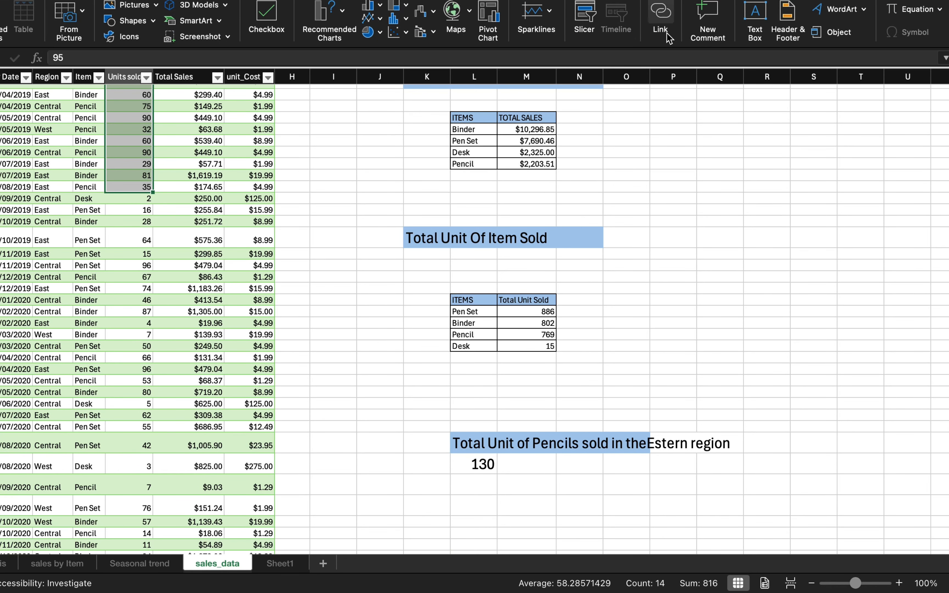
left_click(760, 13)
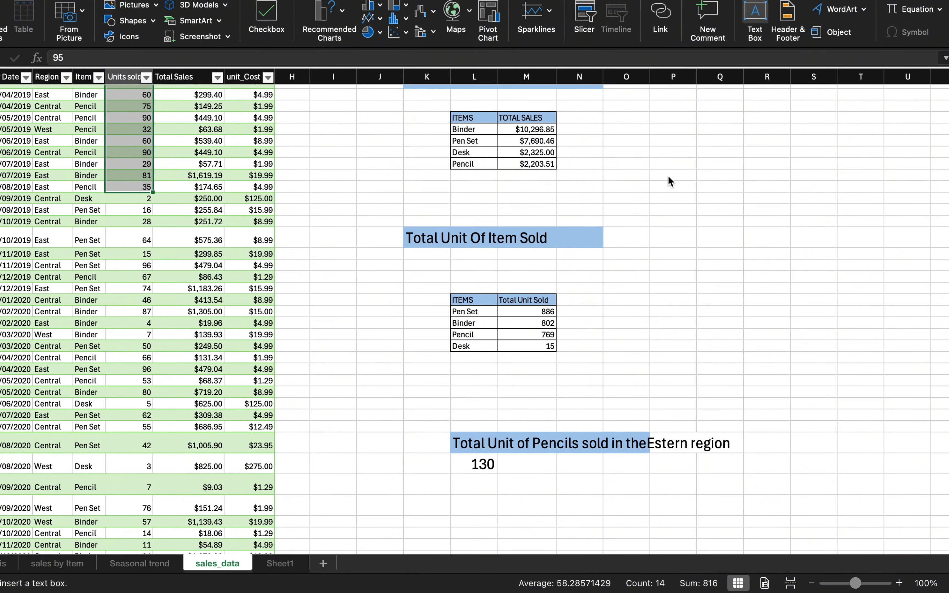
left_click(755, 15)
left_click_drag(430, 369, 600, 417)
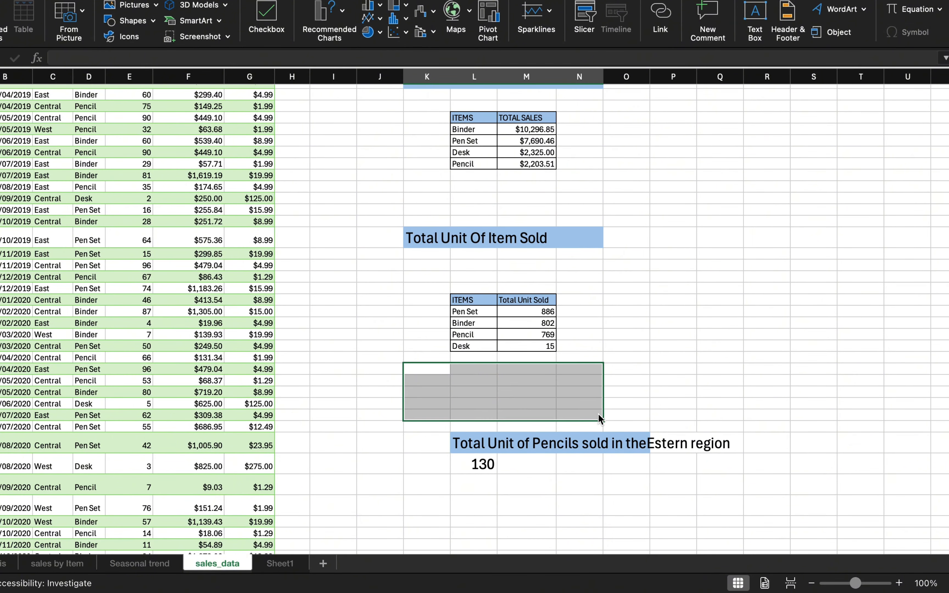
left_click(612, 389)
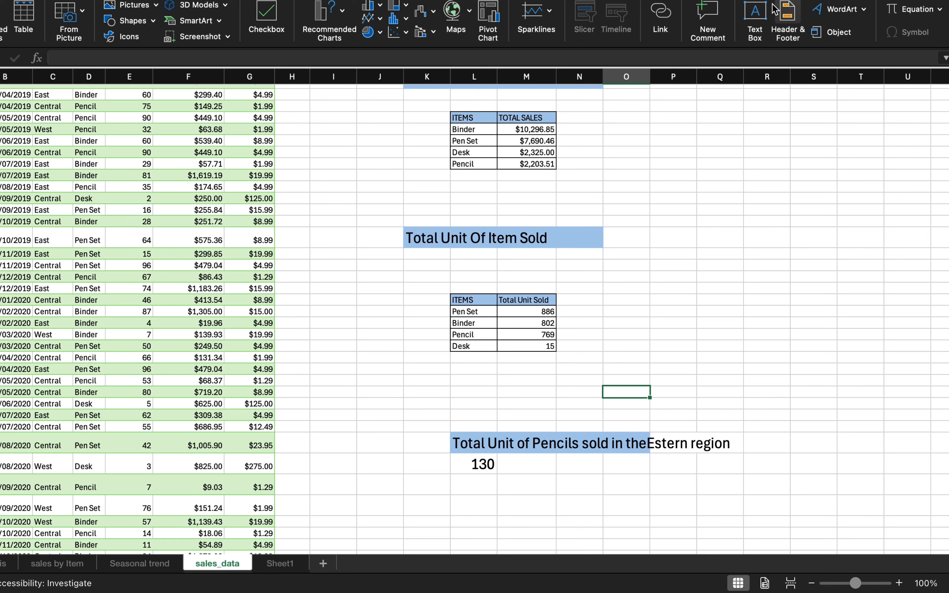
Step: Insert a text box above the heading for pencil units sold in the Eastern region, containing the text SUMIFS
left_click(760, 20)
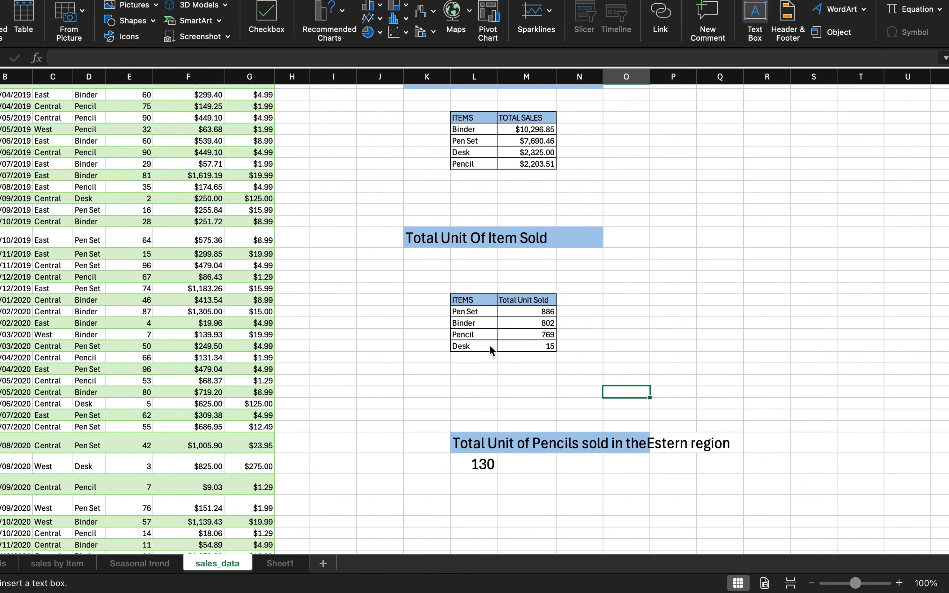
left_click_drag(443, 382, 634, 416)
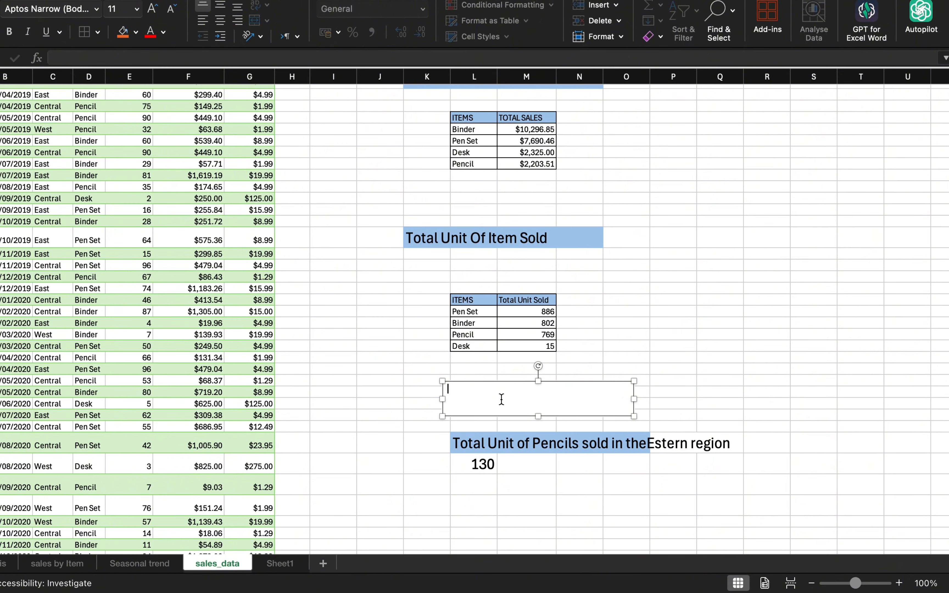
type("SUMIFS")
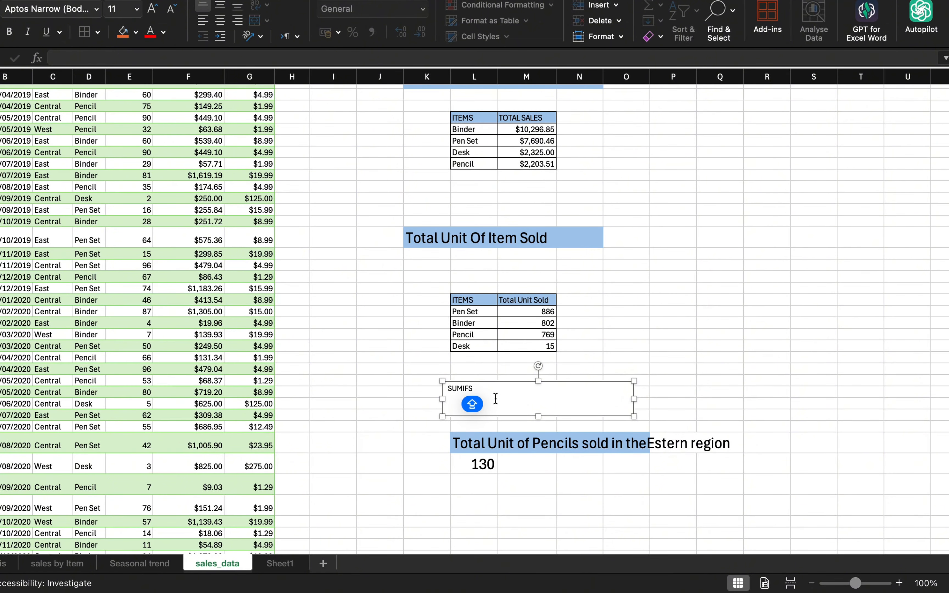
Step: Enlarge the SUMIFS text in the box to size 36 and make it bold
left_click_drag(495, 399, 429, 394)
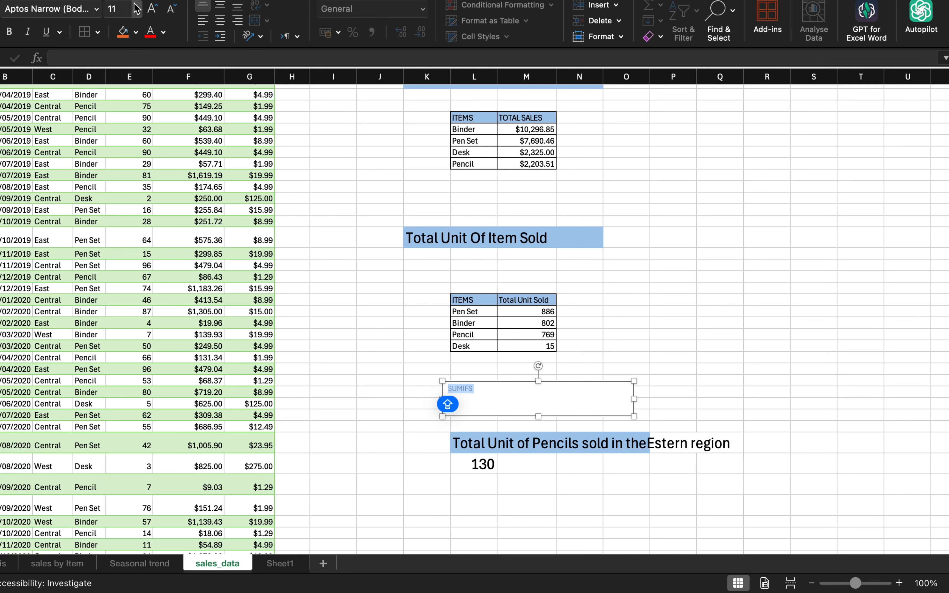
left_click(151, 9)
left_click(151, 9)
left_click(152, 9)
left_click(151, 8)
left_click(151, 8)
left_click(151, 9)
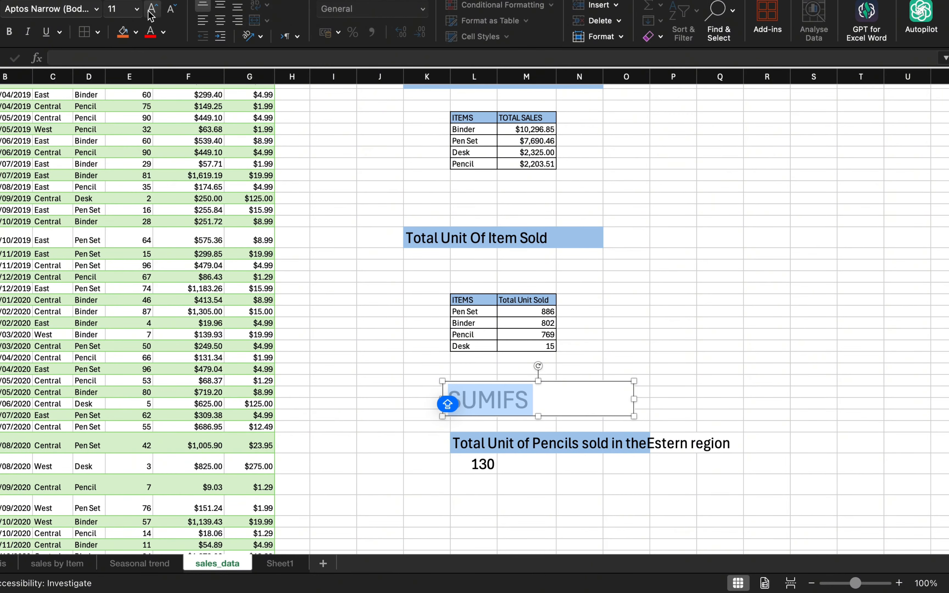
left_click(9, 31)
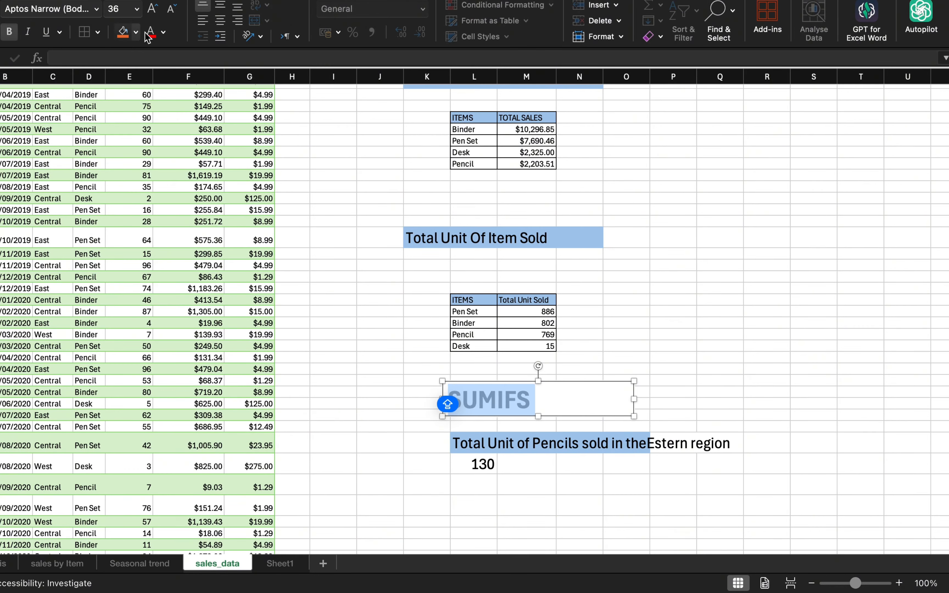
Step: Fill the SUMIFS text box with a medium blue theme colour
left_click(135, 32)
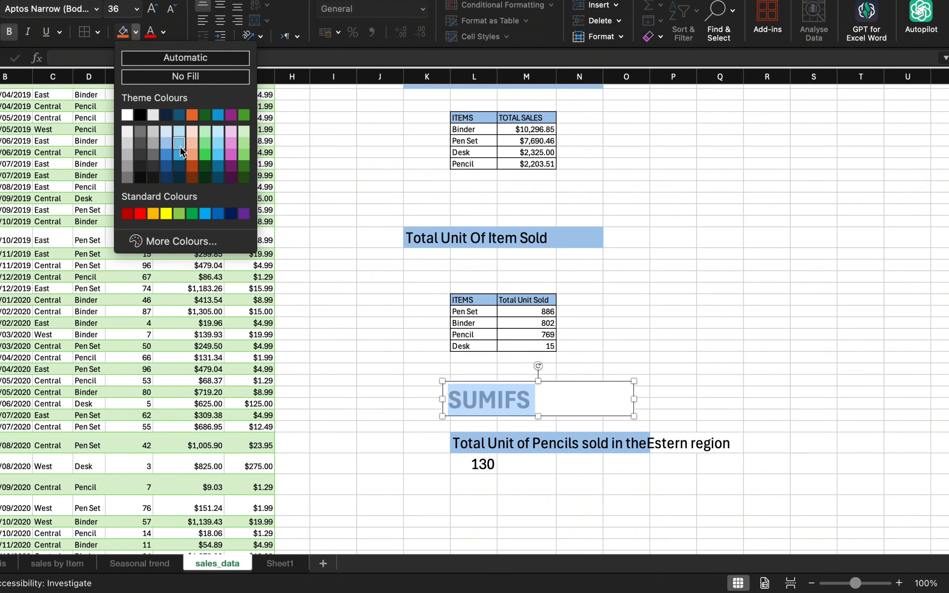
left_click(181, 160)
left_click(676, 358)
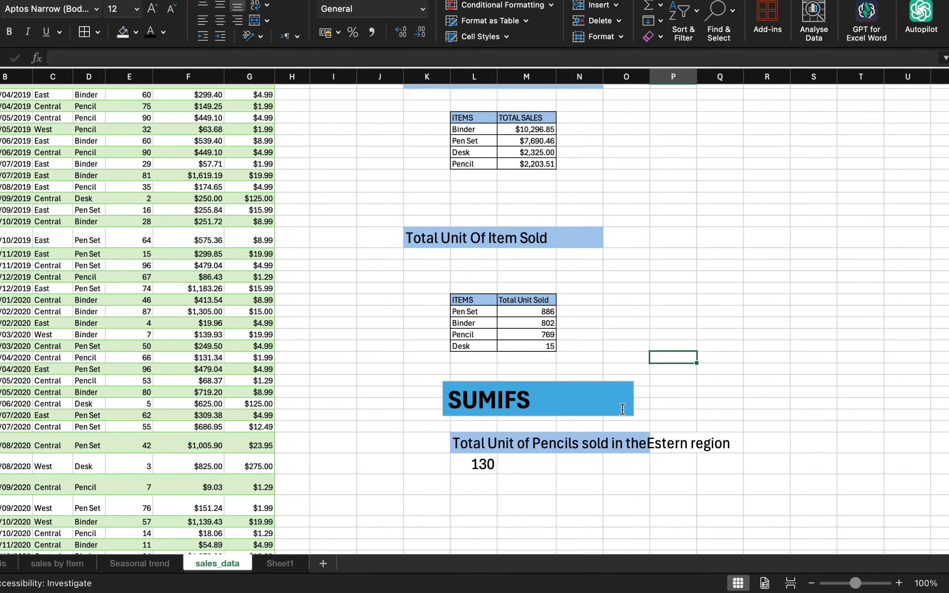
Step: Copy the SUMIFS text box and paste the copy at the TOTAL SALES PER ITEM heading, starting at column K
scroll(582, 302, "up", 4)
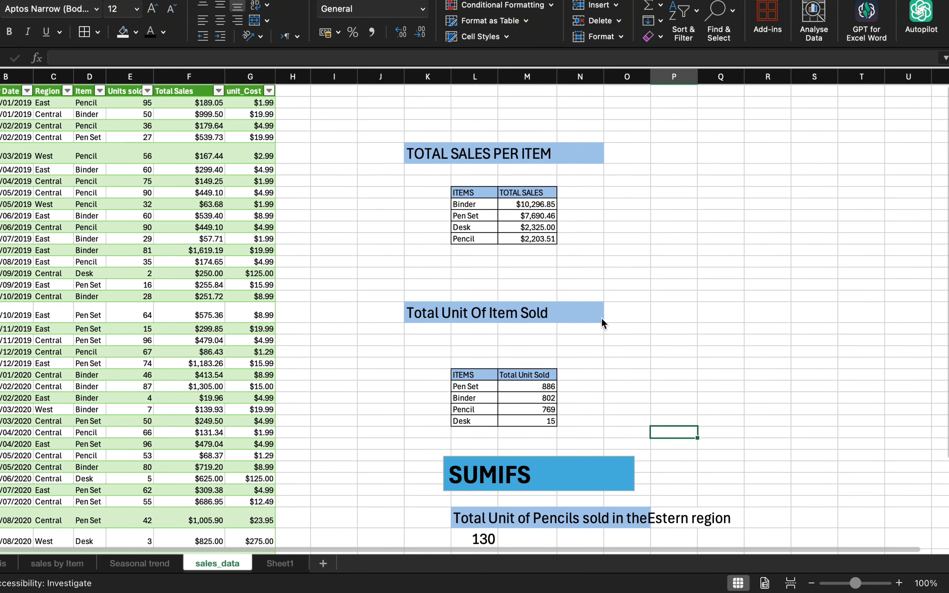
left_click(625, 476)
left_click(632, 474)
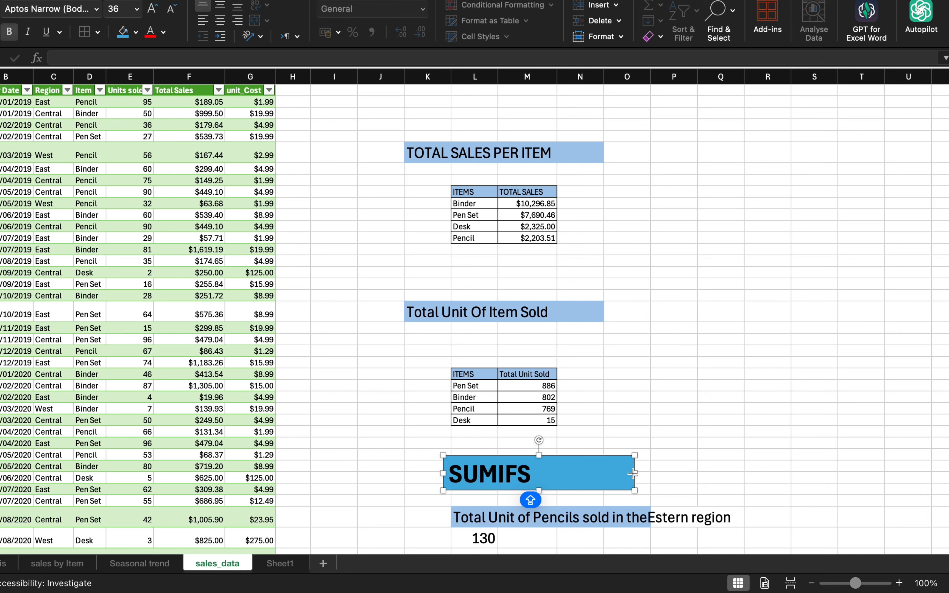
left_click(434, 123)
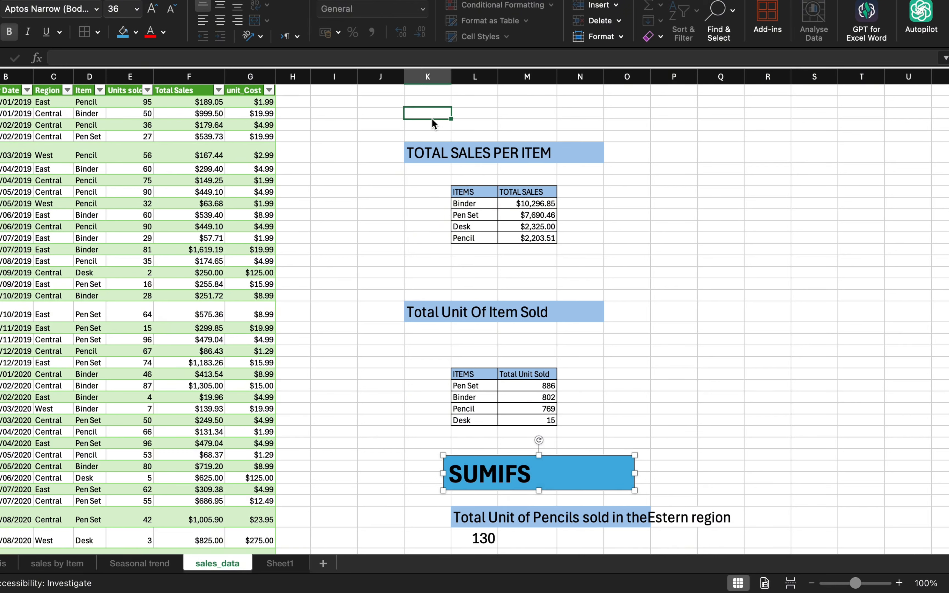
key("cmd+v")
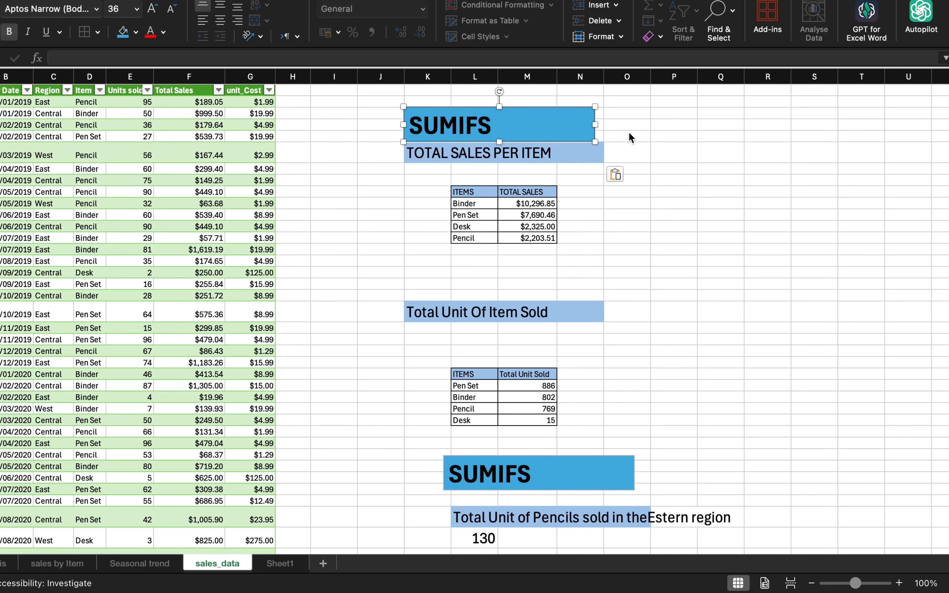
left_click(609, 129)
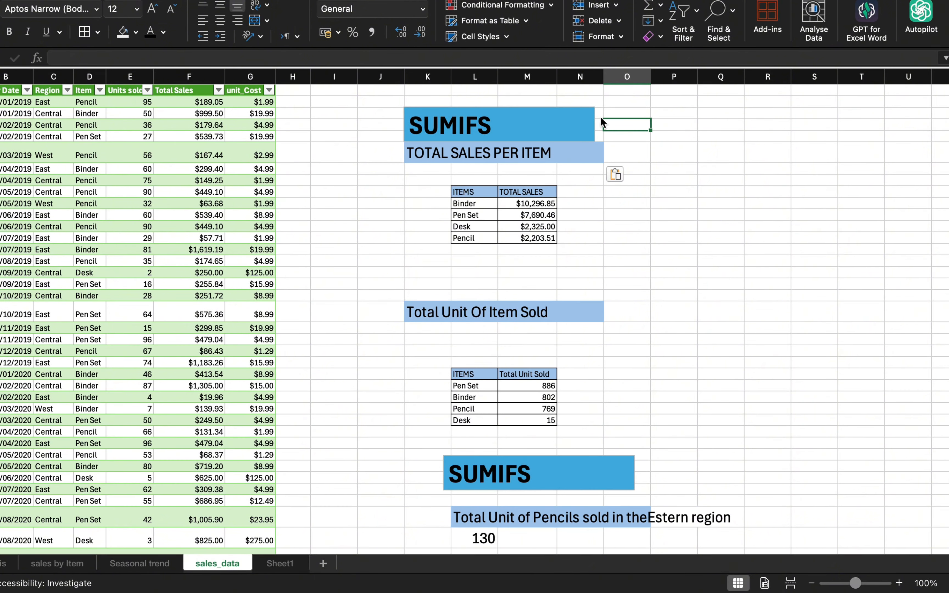
Step: Change the pasted box's text to SUMIF and shift the box up clear of the TOTAL SALES PER ITEM heading
left_click(491, 124)
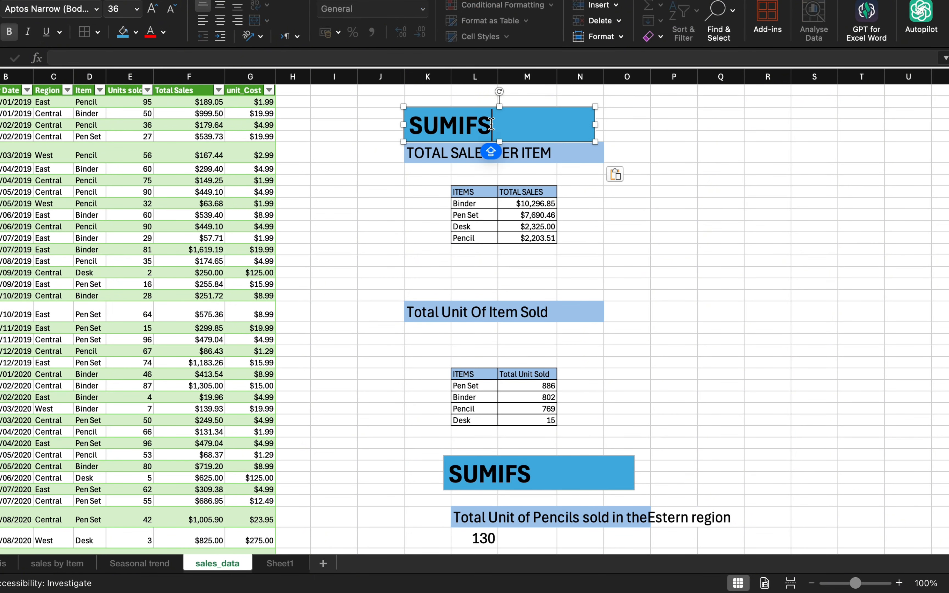
key("BackSpace")
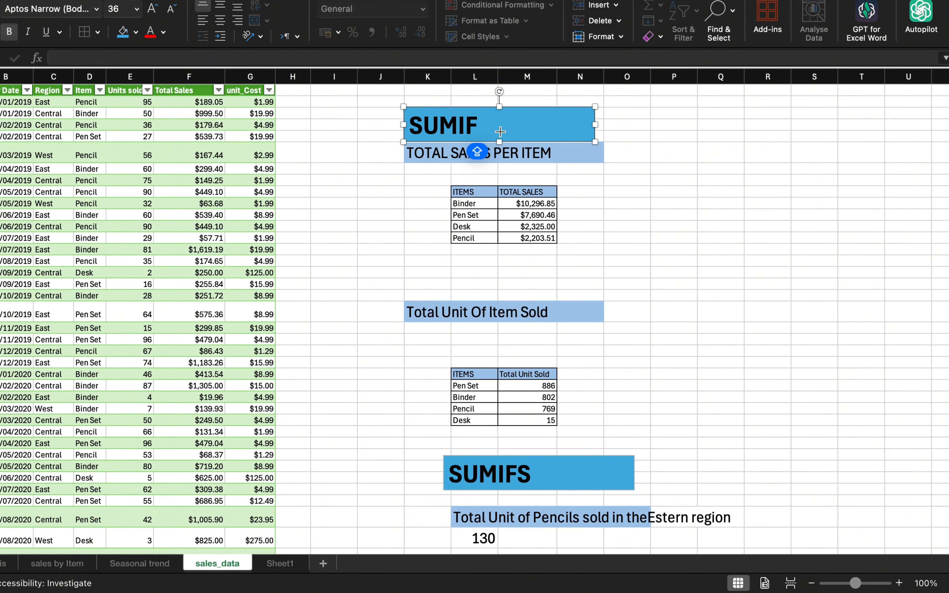
left_click_drag(500, 138, 500, 90)
left_click(673, 180)
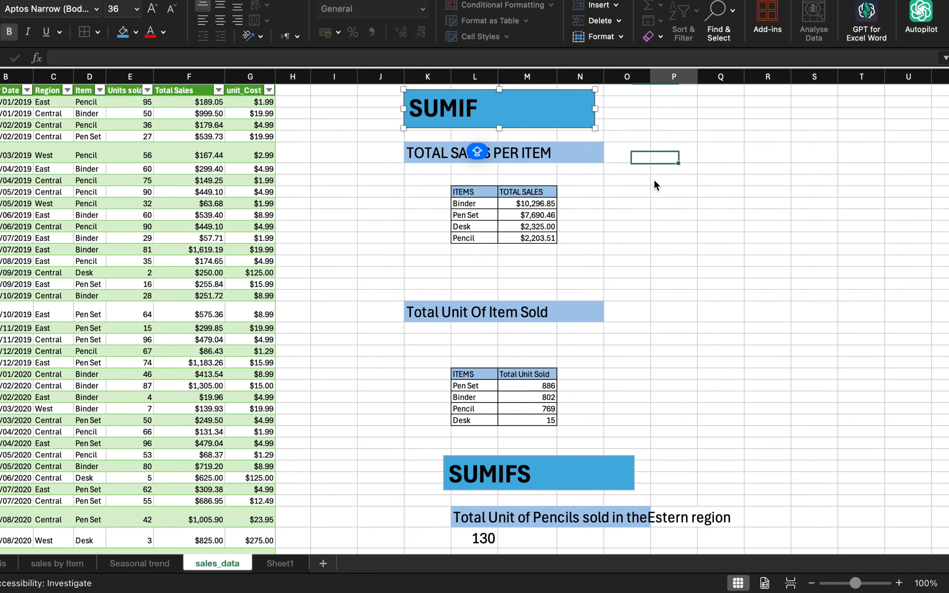
Step: Paste another copy of the SUMIFS text box in column L, a few rows below the Eastern region pencil total
scroll(508, 496, "down", 10)
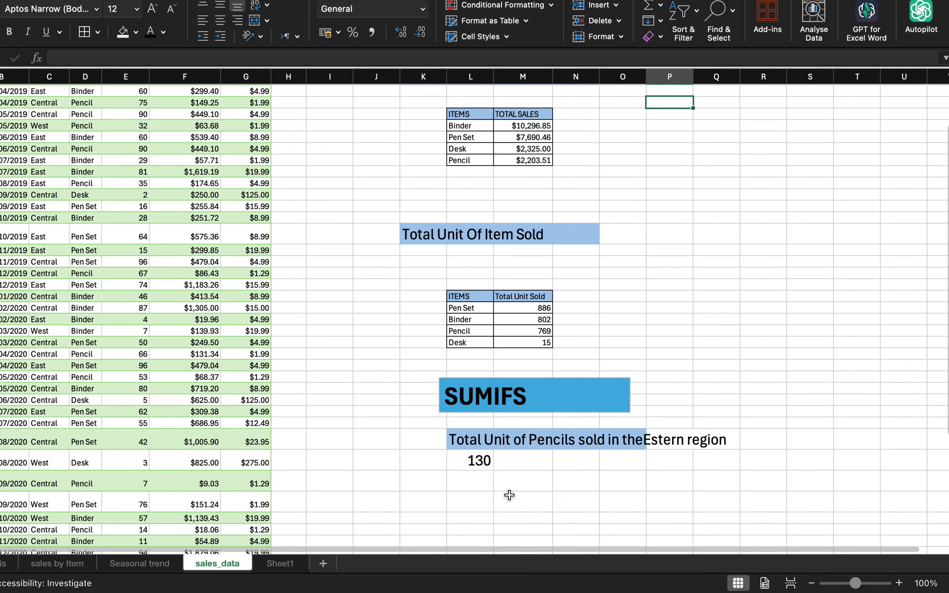
left_click(468, 298)
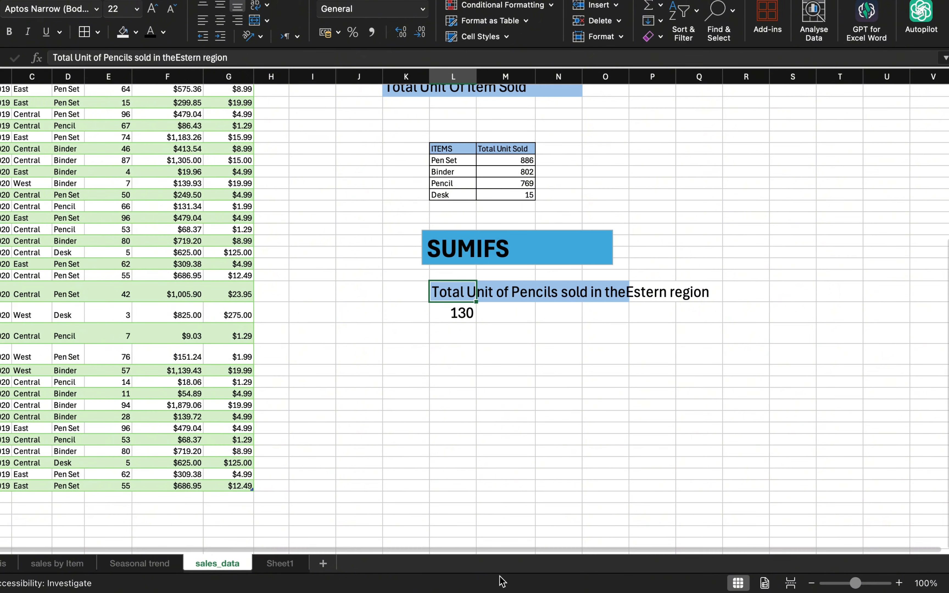
left_click(454, 409)
key("super+v")
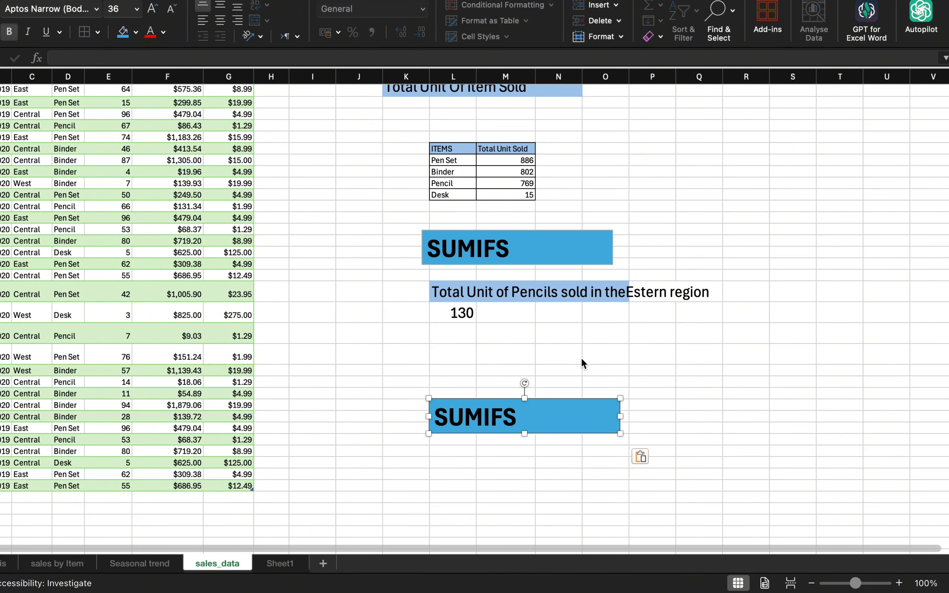
Step: Replace the text of the lower copied SUMIFS box in column L with "Total unit of Binde"
left_click_drag(530, 412, 454, 413)
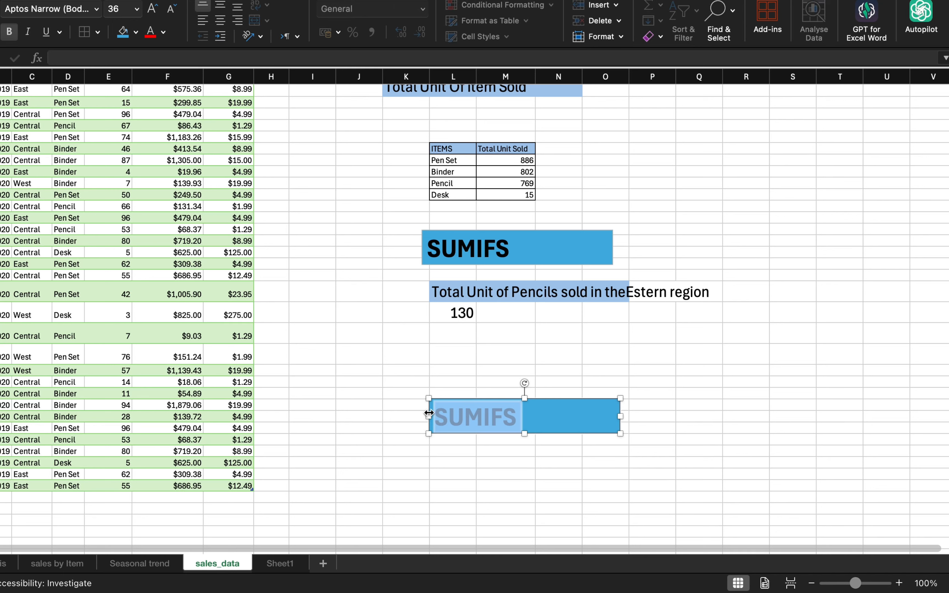
key("BackSpace")
type("Toital")
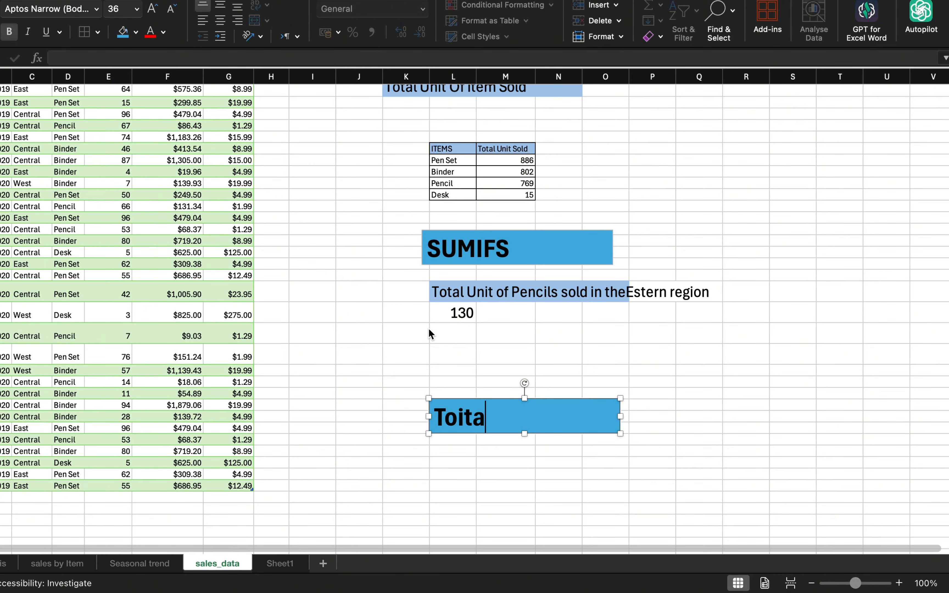
key("BackSpace")
key("BackSpace")
key("BackSpace")
key("BackSpace")
key("BackSpace")
type("tal Item")
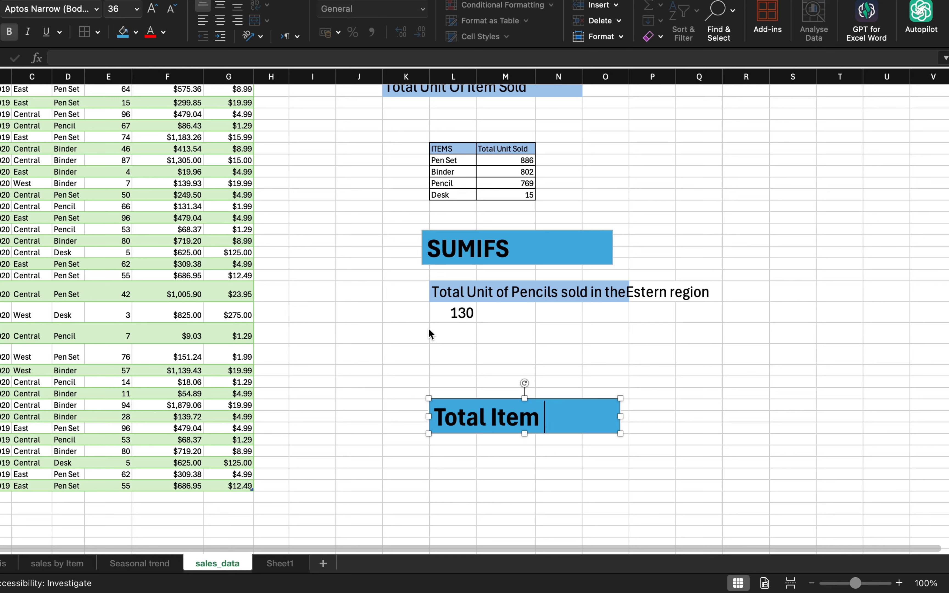
key("BackSpace")
key("BackSpace")
key("BackSpace")
key("BackSpace")
key("BackSpace")
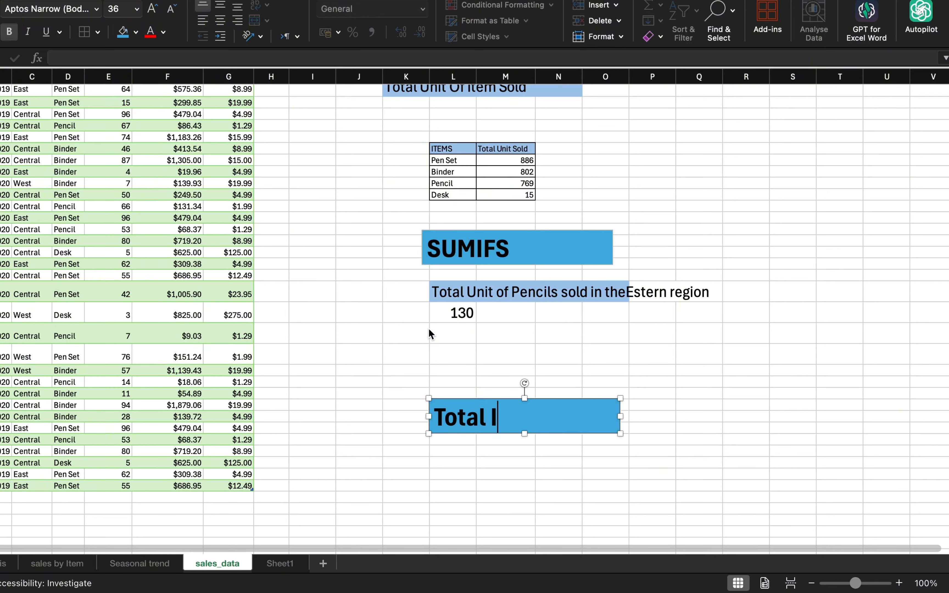
type("unit of")
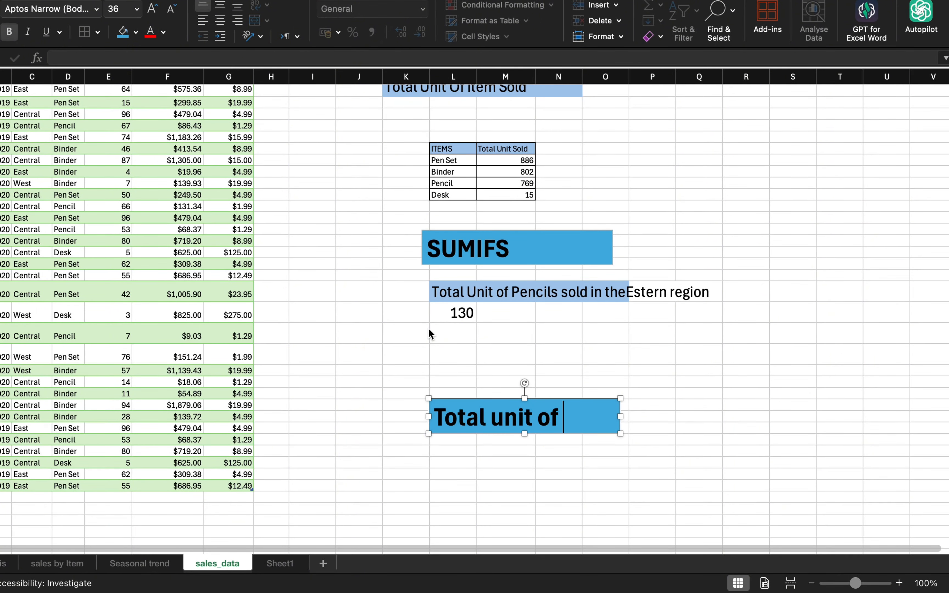
scroll(429, 328, "up", 10)
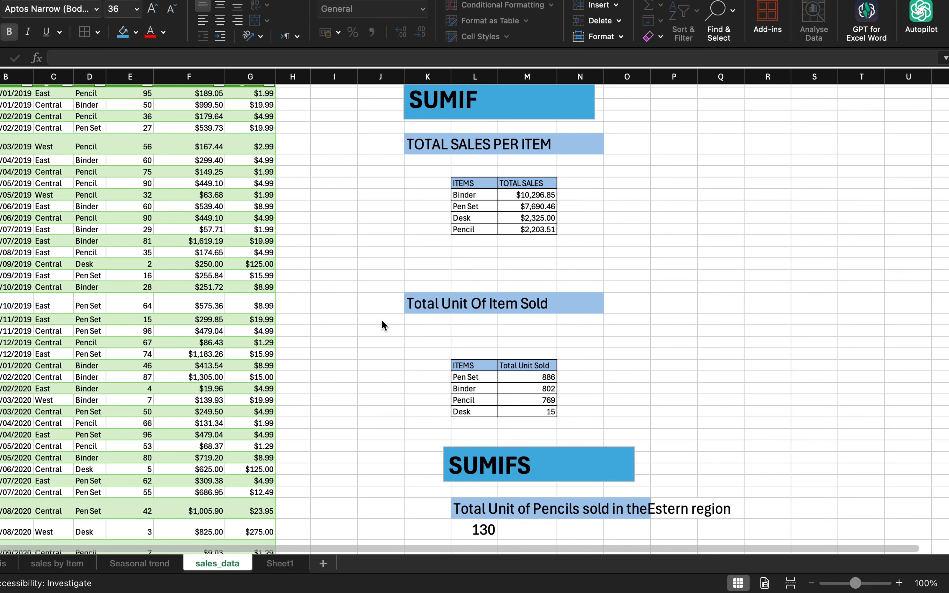
scroll(540, 463, "down", 5)
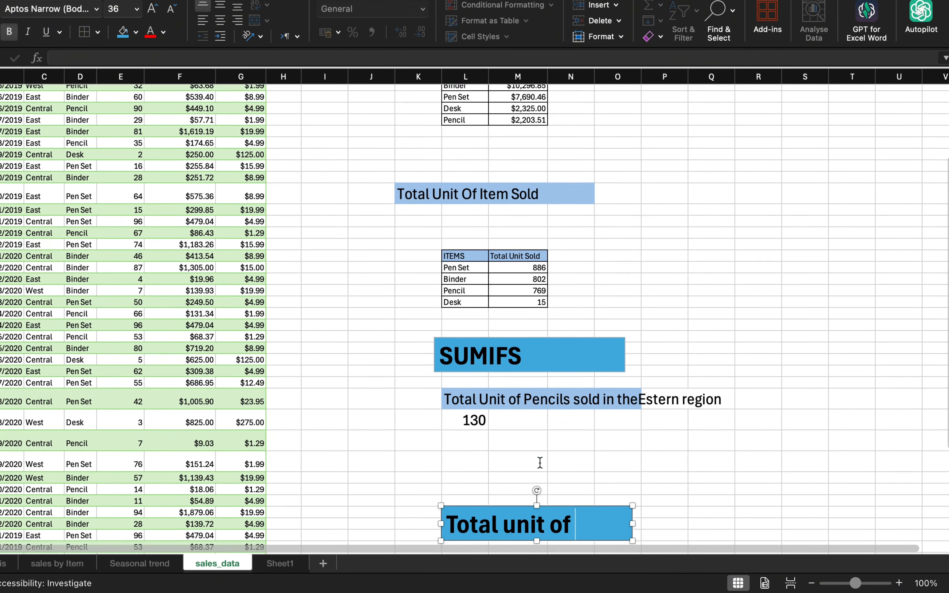
type("Binde")
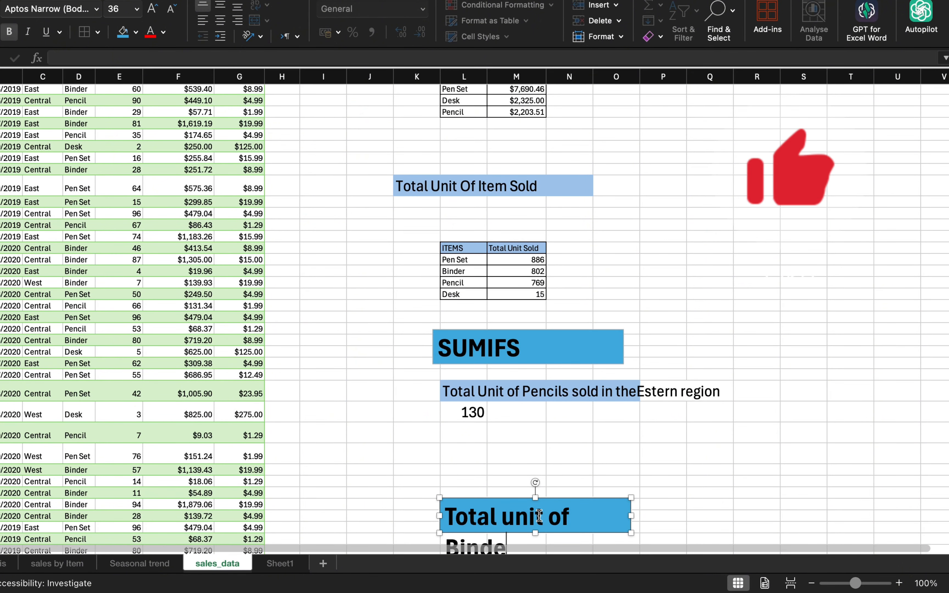
scroll(539, 510, "down", 2)
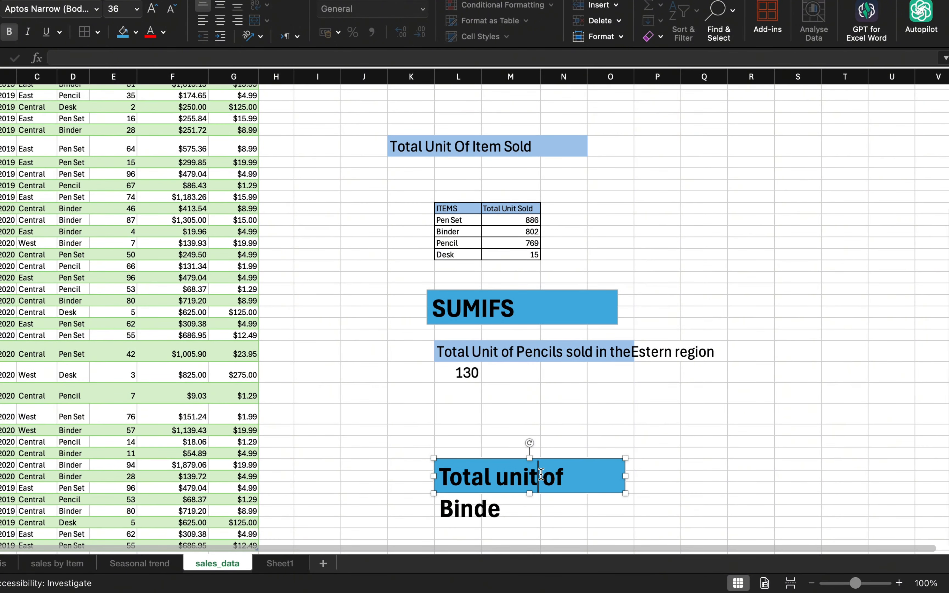
Step: Change the word "unit" to "amount" in the lower heading box
key("BackSpace")
key("BackSpace")
key("BackSpace")
key("BackSpace")
type("sales")
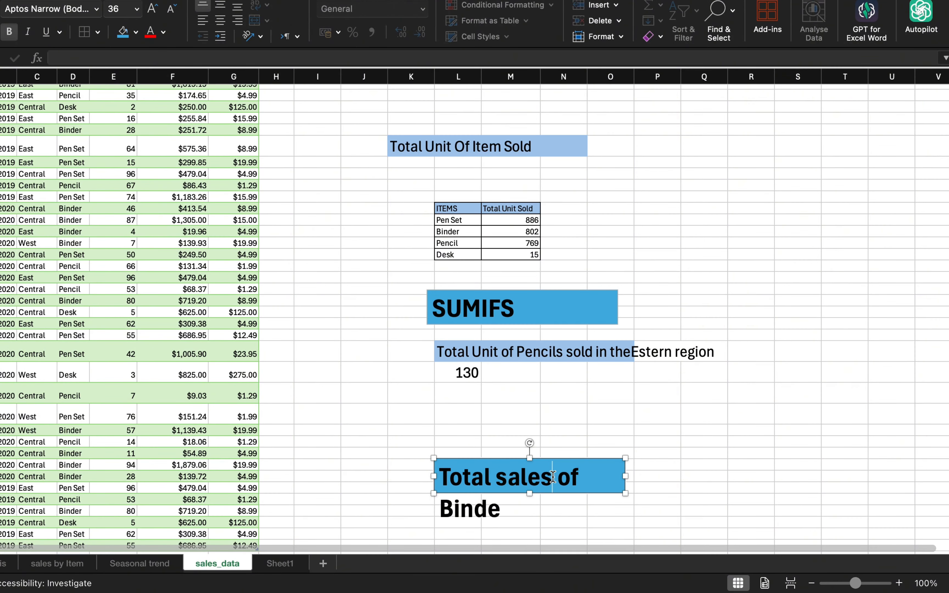
key("BackSpace")
key("BackSpace")
key("BackSpace")
key("BackSpace")
key("BackSpace")
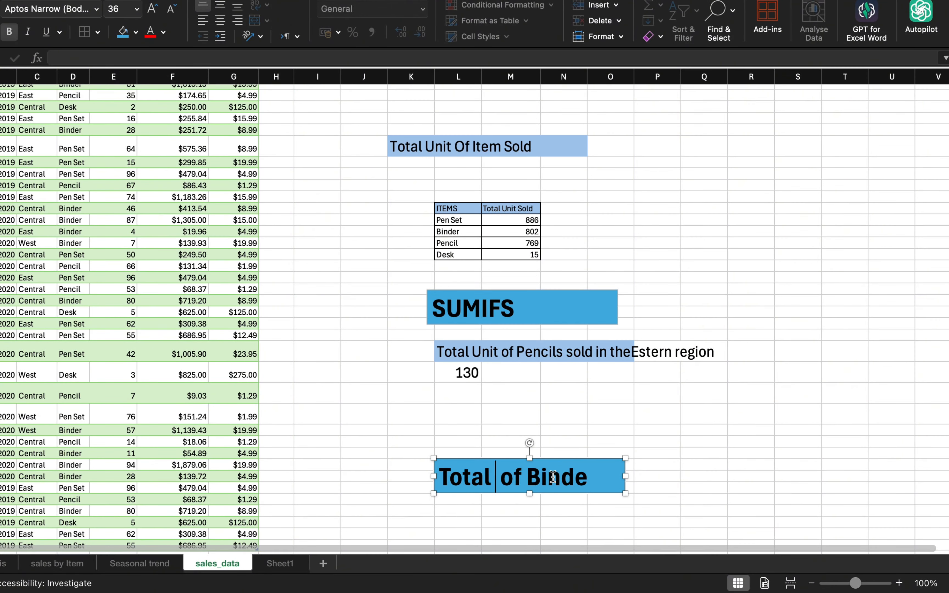
type("amount")
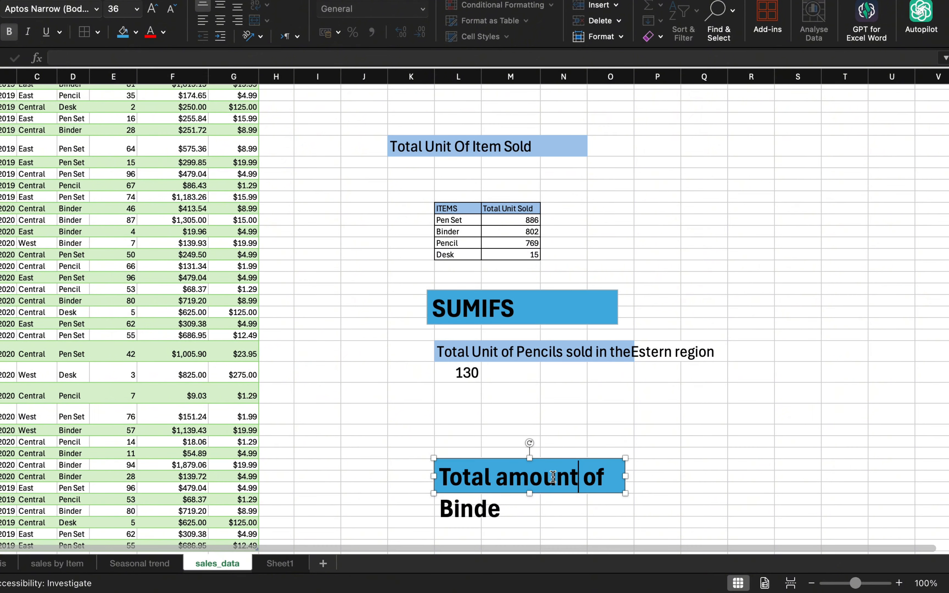
Step: Complete the lower heading as "Total amount of Binder sold in the Eastern region" and enlarge its box to hold all the text
left_click(502, 509)
type("r sold")
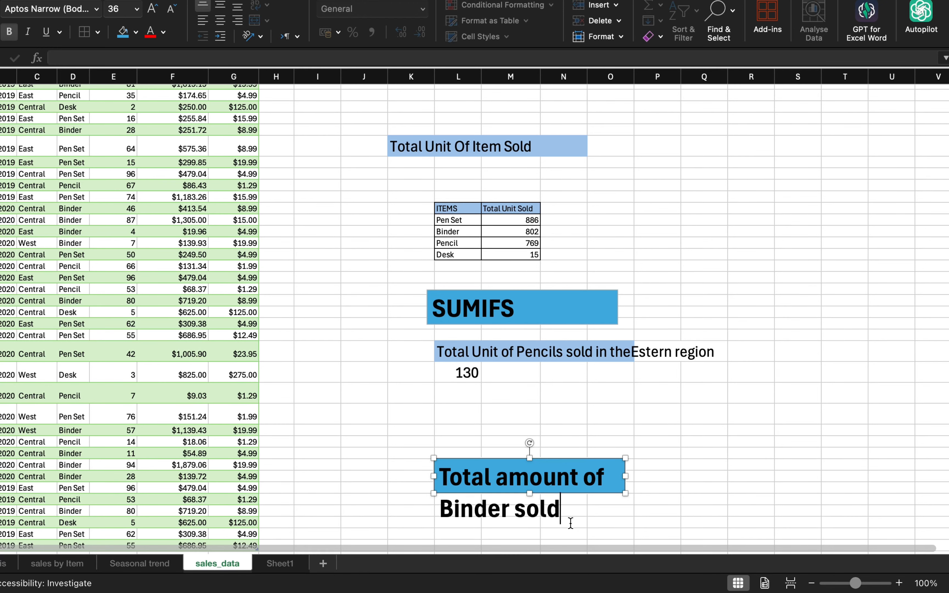
scroll(571, 523, "right", 1)
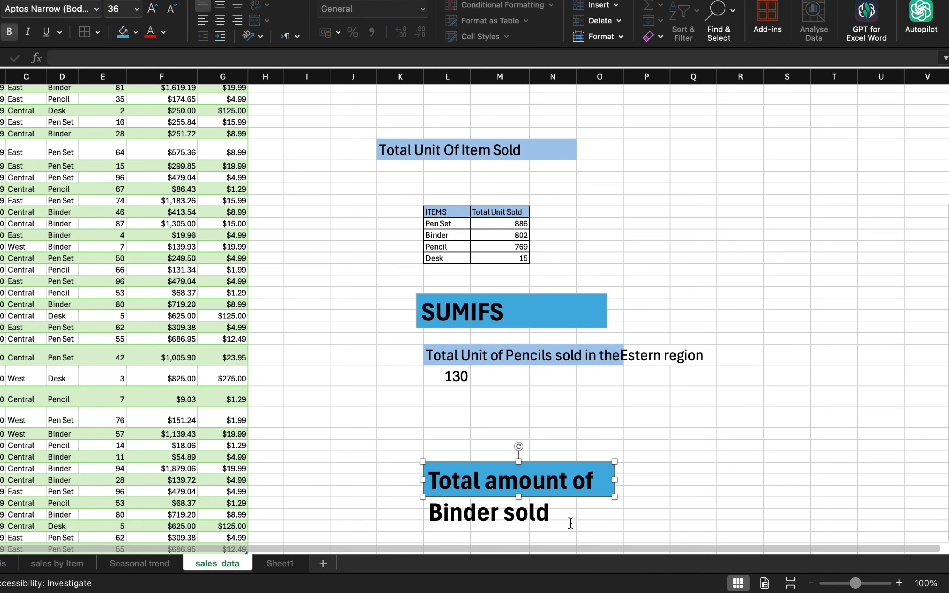
type("in")
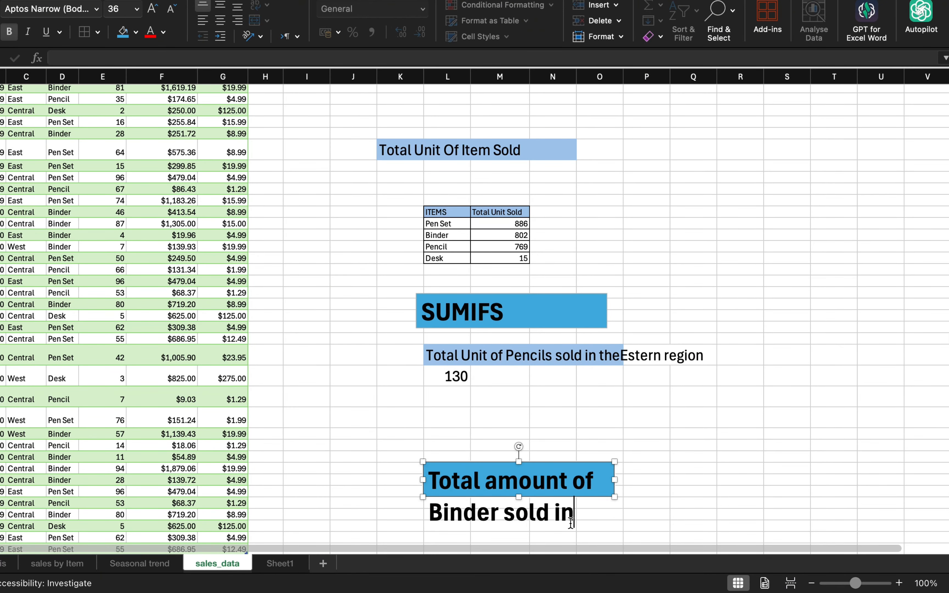
type(" the E")
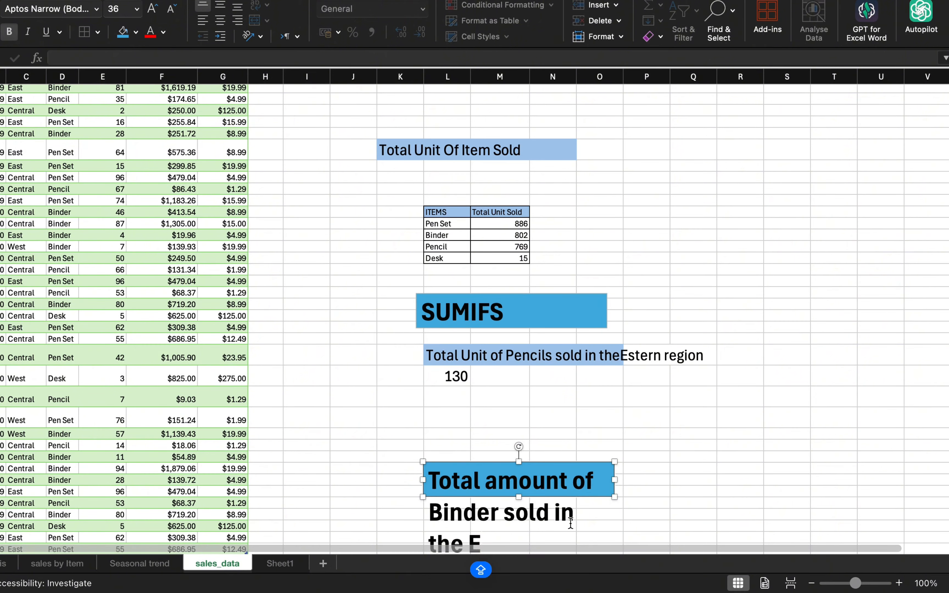
type("asa")
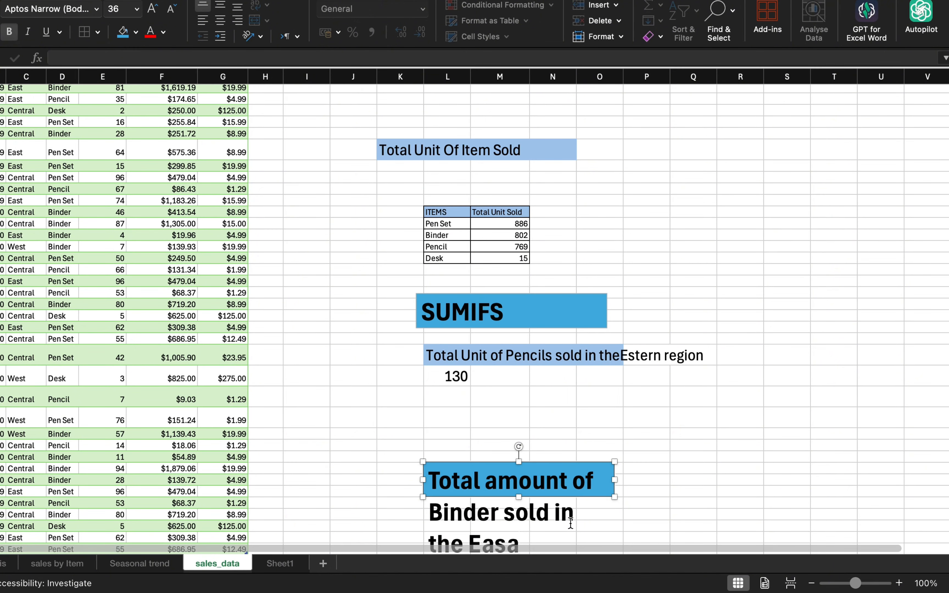
key("BackSpace")
type("tern ")
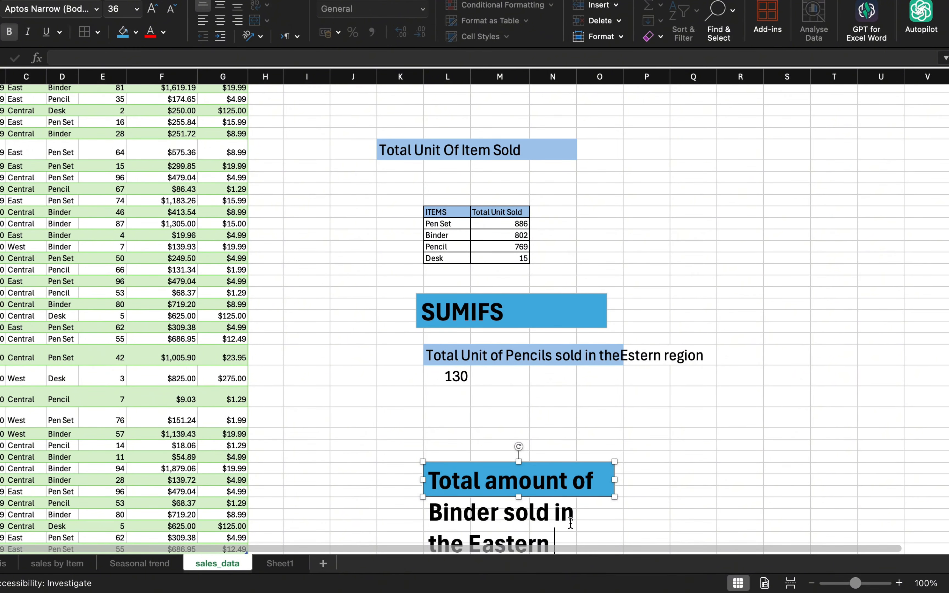
type("regi")
left_click_drag(615, 480, 651, 479)
left_click_drag(537, 497, 544, 438)
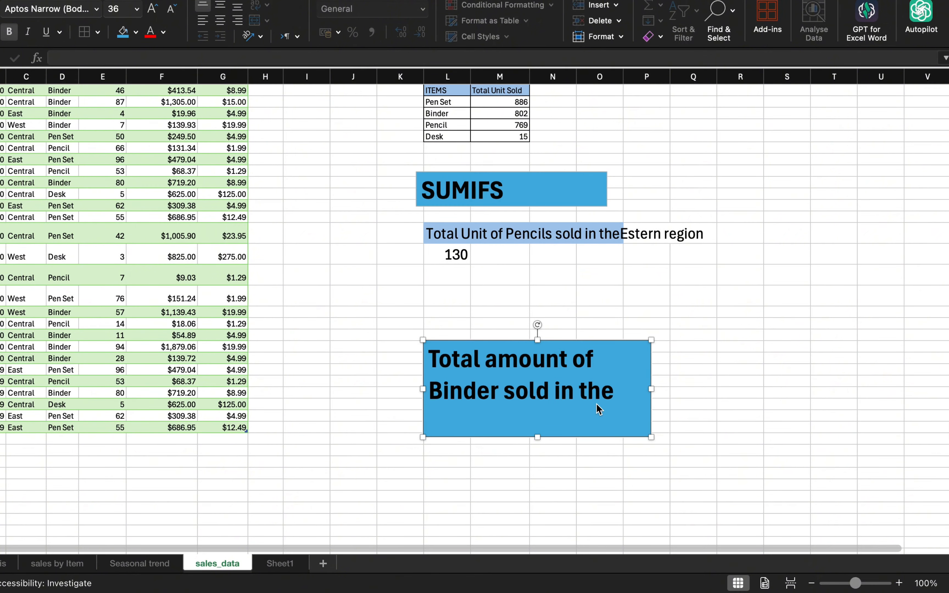
Step: Reduce all the Binder heading text to font size 18 and shorten its box to suit the smaller text
left_click_drag(619, 395, 420, 395)
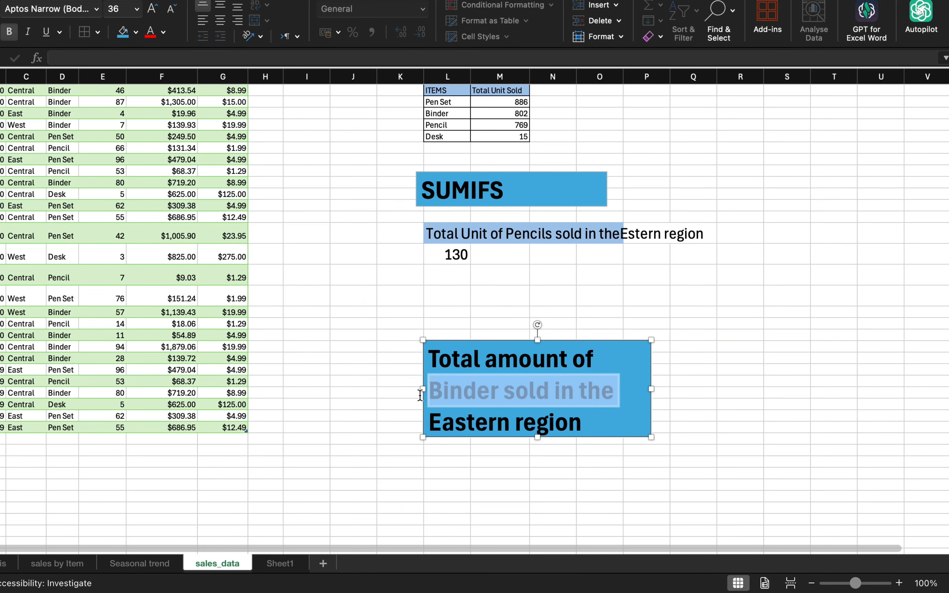
key("super+a")
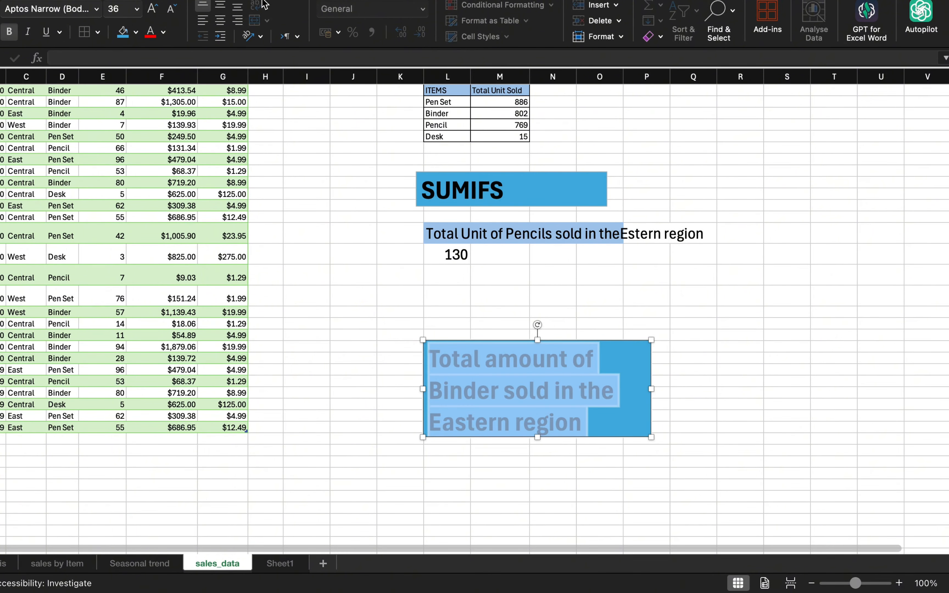
left_click(173, 9)
left_click(172, 9)
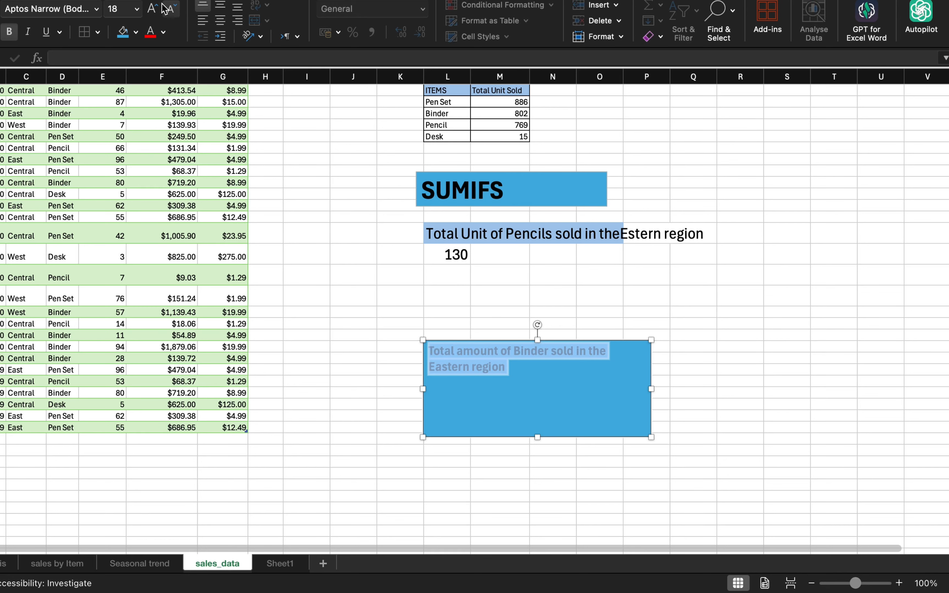
left_click_drag(540, 435, 538, 376)
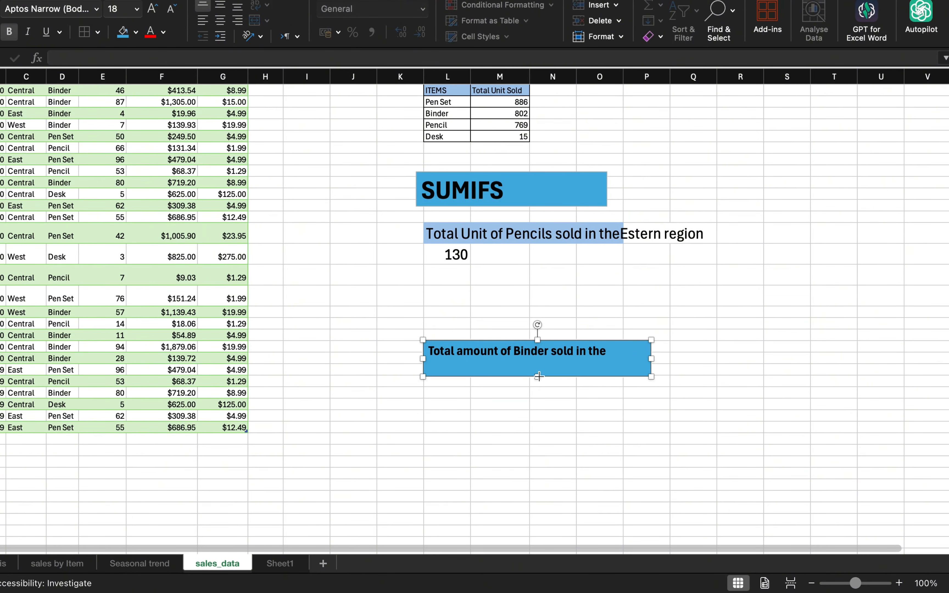
Step: Set the text of the SUMIFS heading box to font size 18 and slightly reduce the box's height
scroll(570, 312, "up", 3)
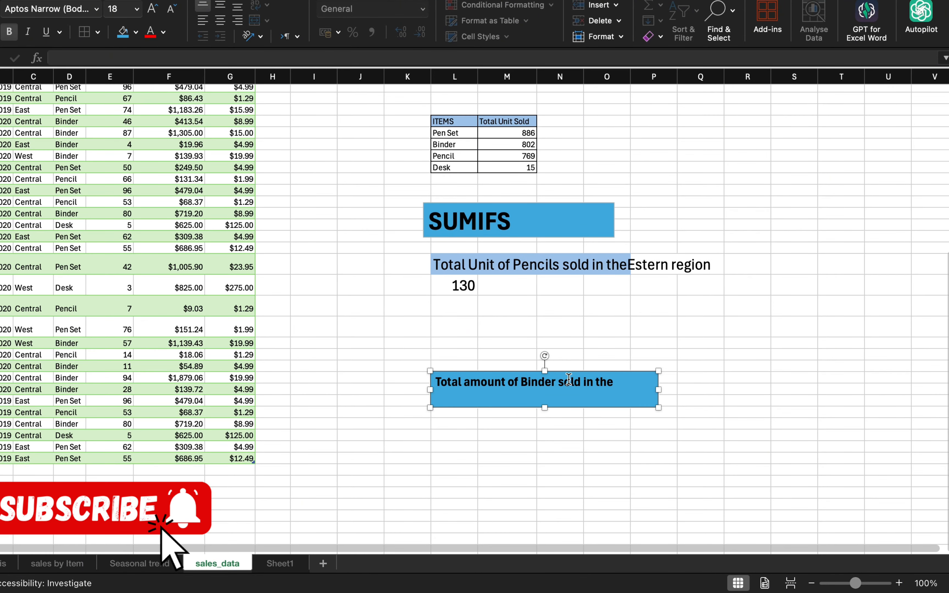
left_click(529, 218)
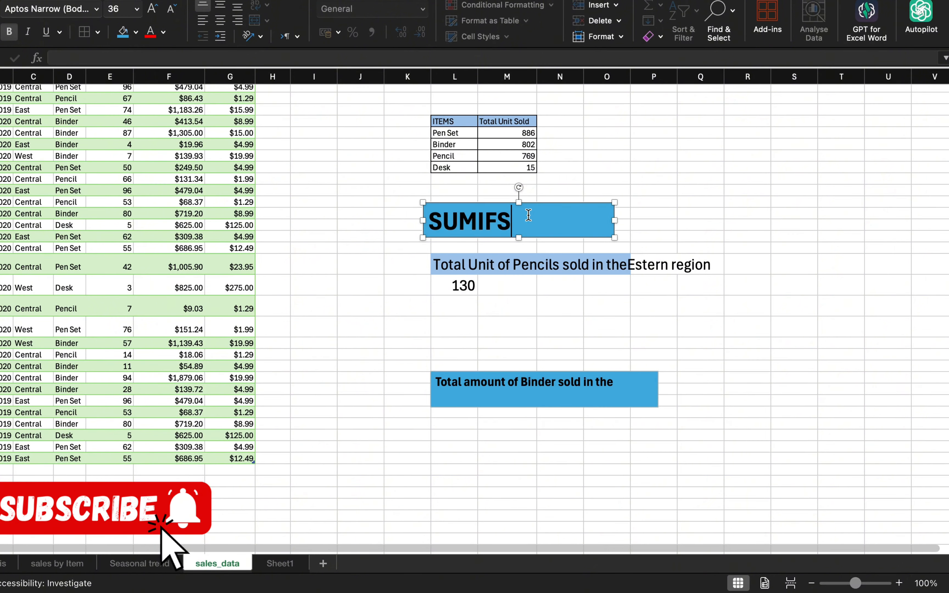
left_click_drag(528, 215, 396, 213)
left_click(121, 8)
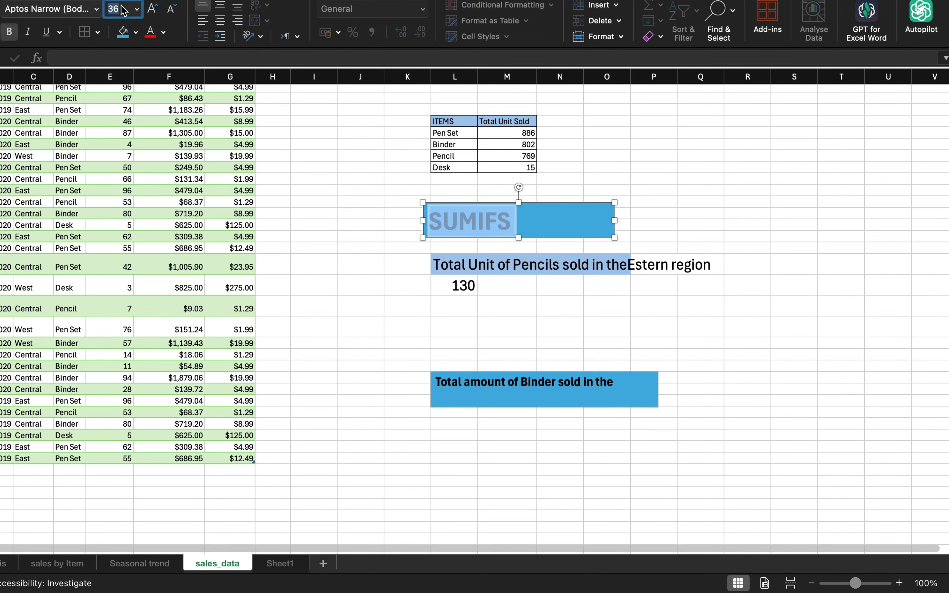
type("18")
key("Return")
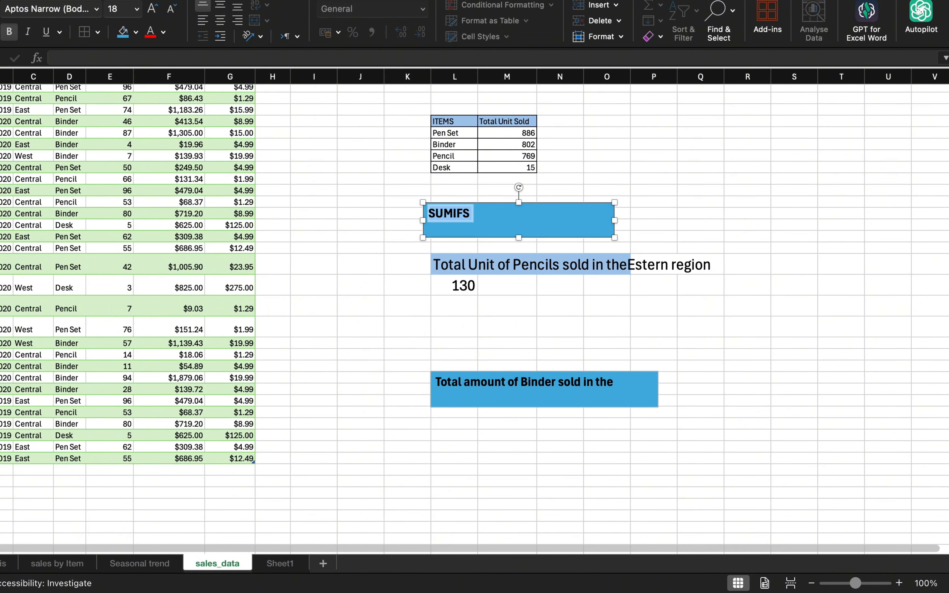
left_click_drag(519, 238, 519, 230)
Step: Move the Binder heading box slightly up and widen it so its text fits on one line
left_click(590, 392)
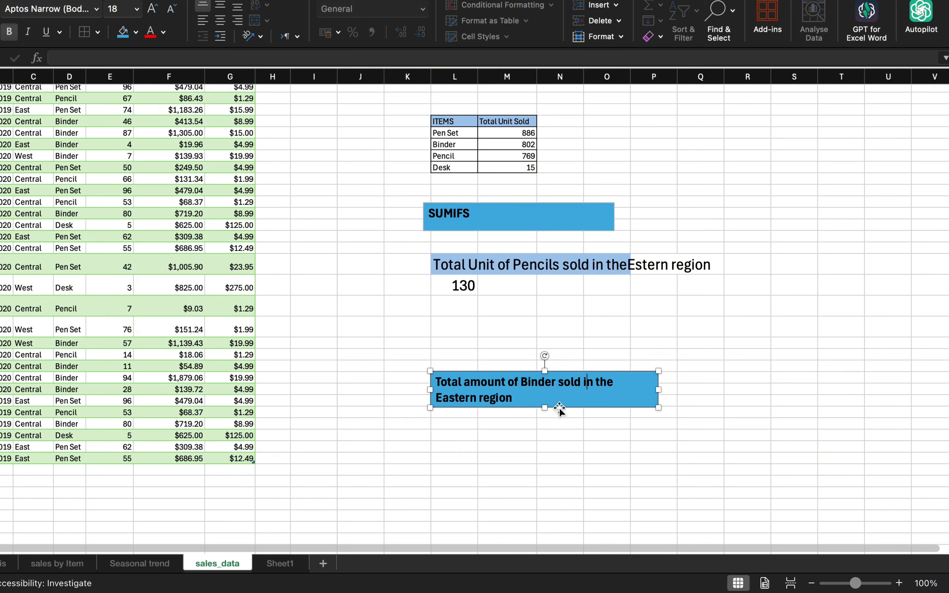
left_click_drag(560, 404, 558, 379)
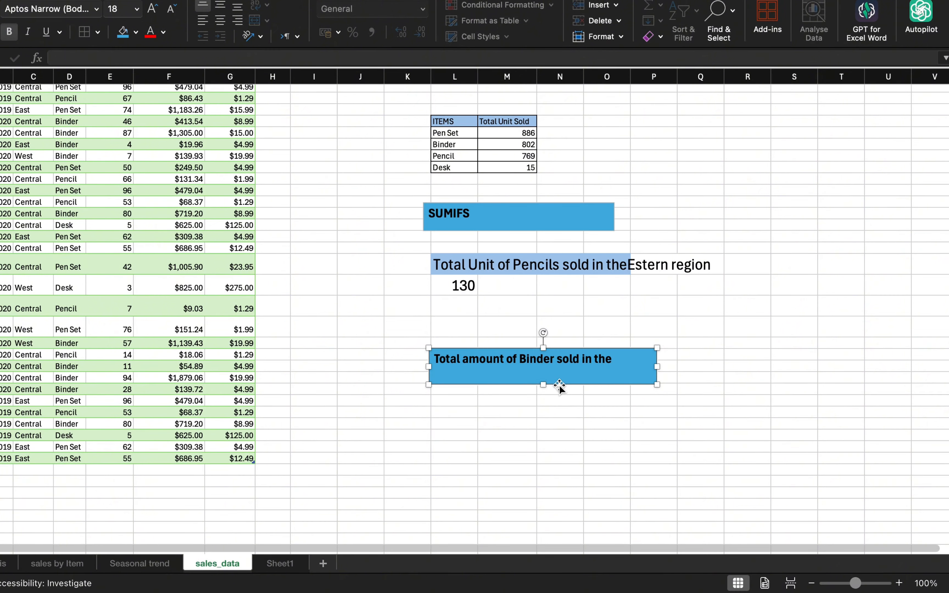
left_click(537, 380)
left_click(545, 376)
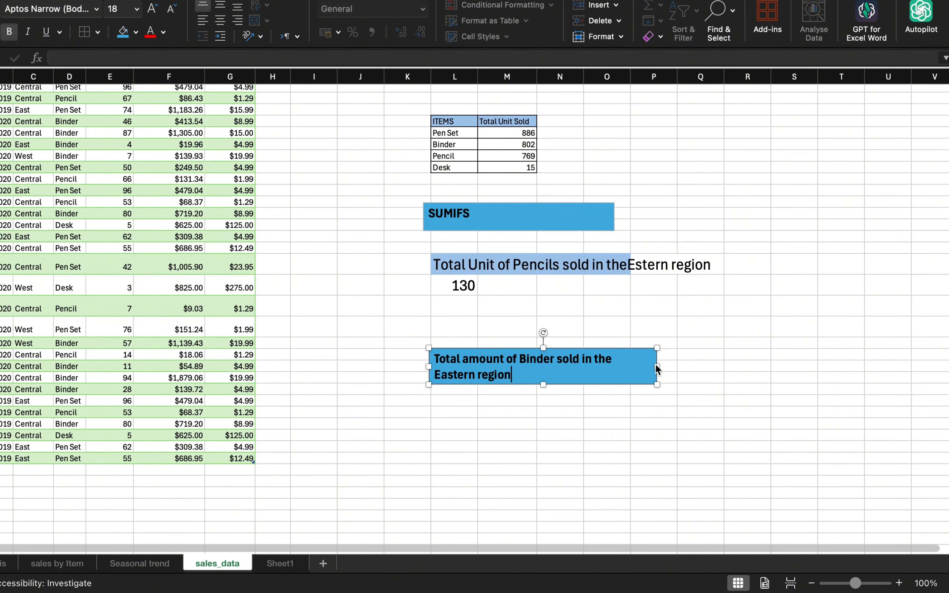
left_click_drag(658, 369, 719, 364)
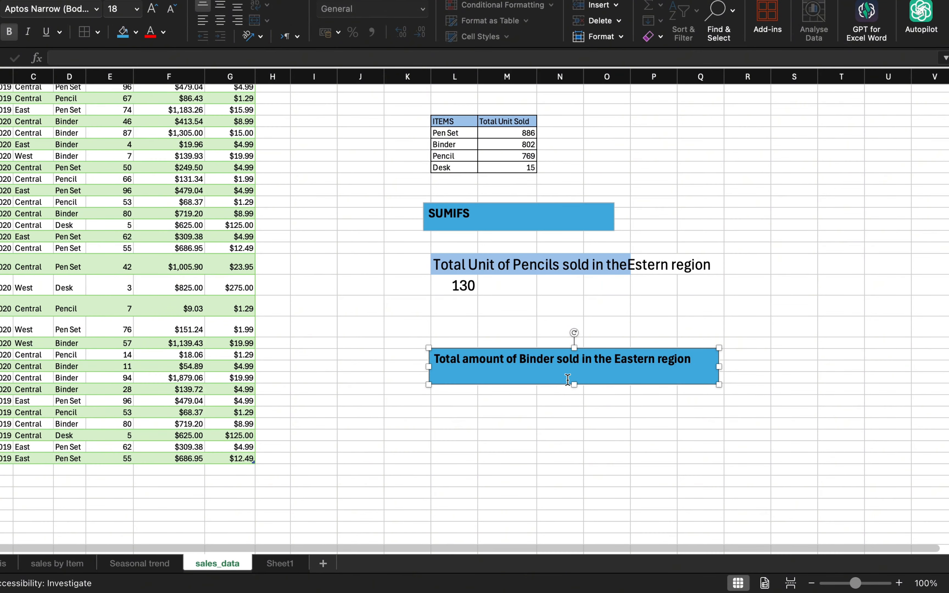
Step: Start a SUMIFS formula in column L below the Binder heading, with the table's whole Total Sales column as the sum range
left_click(449, 412)
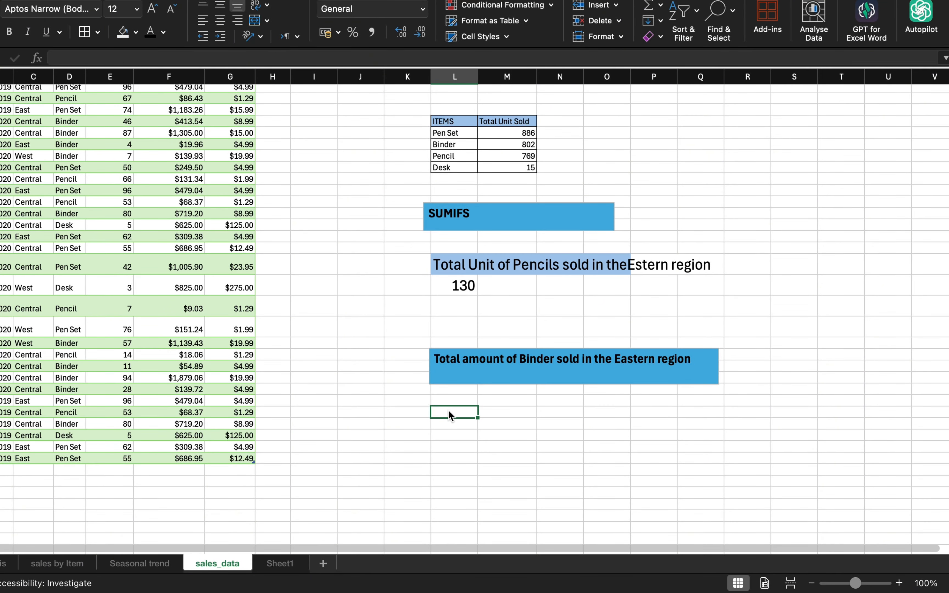
type("=")
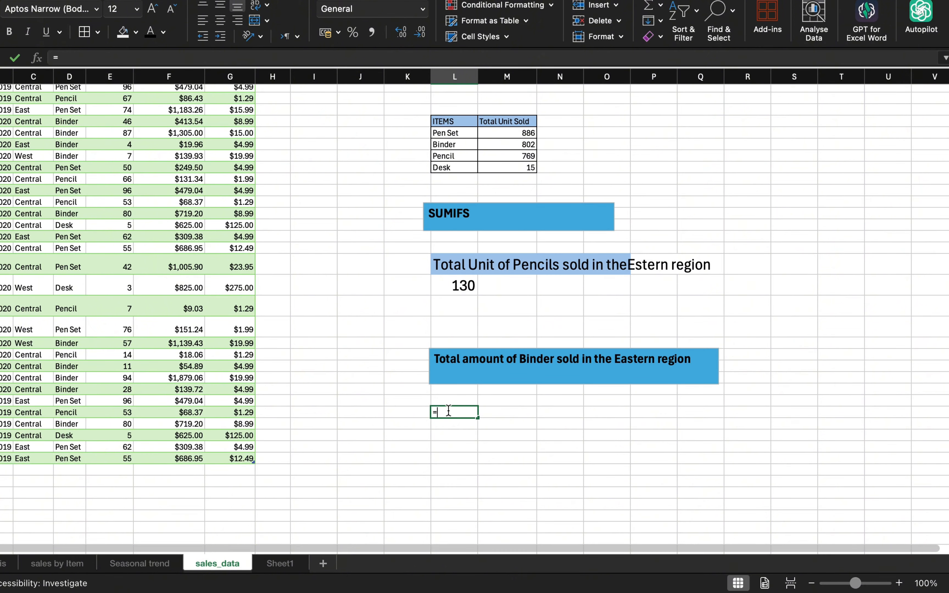
type("sum")
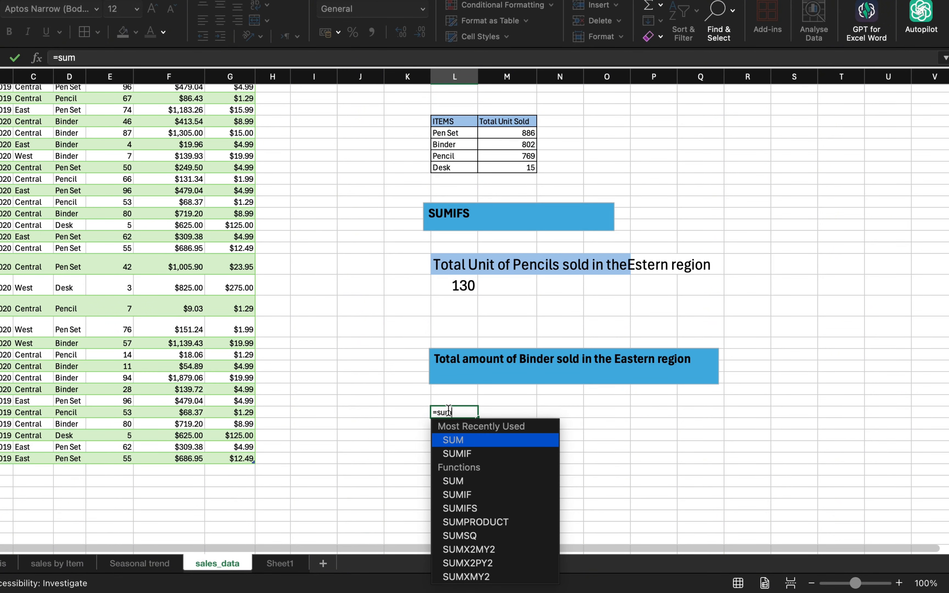
type("ifs")
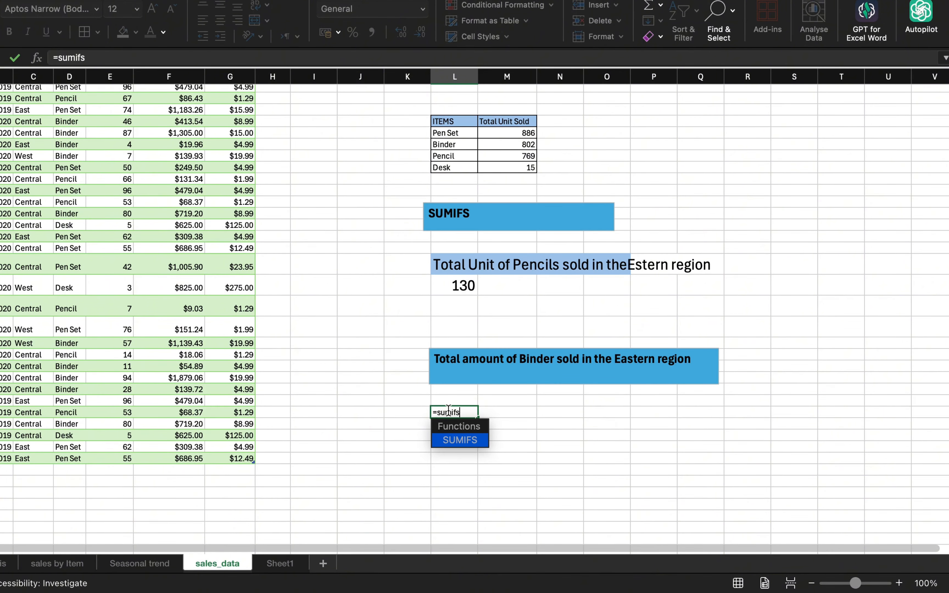
key("Tab")
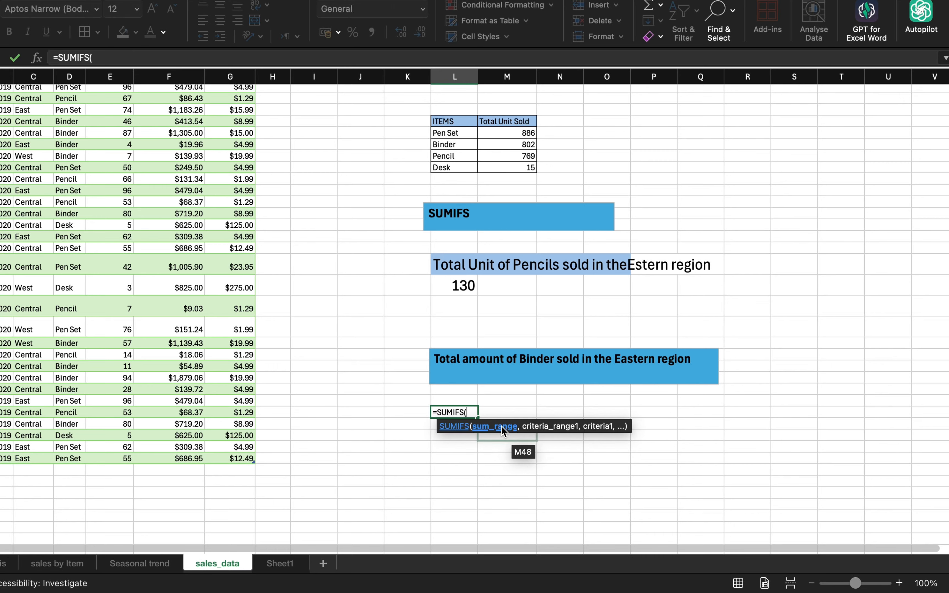
scroll(138, 337, "up", 10)
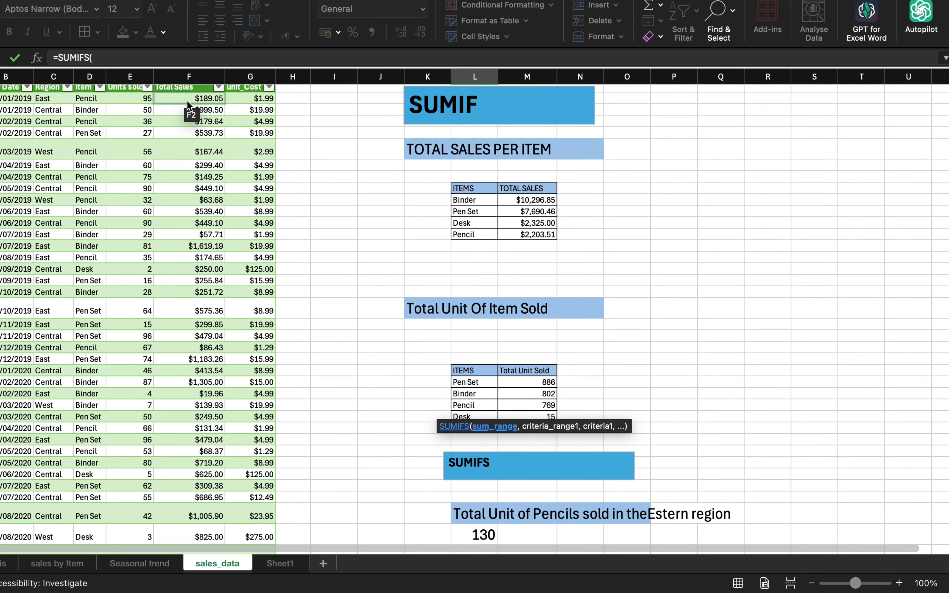
left_click(190, 99)
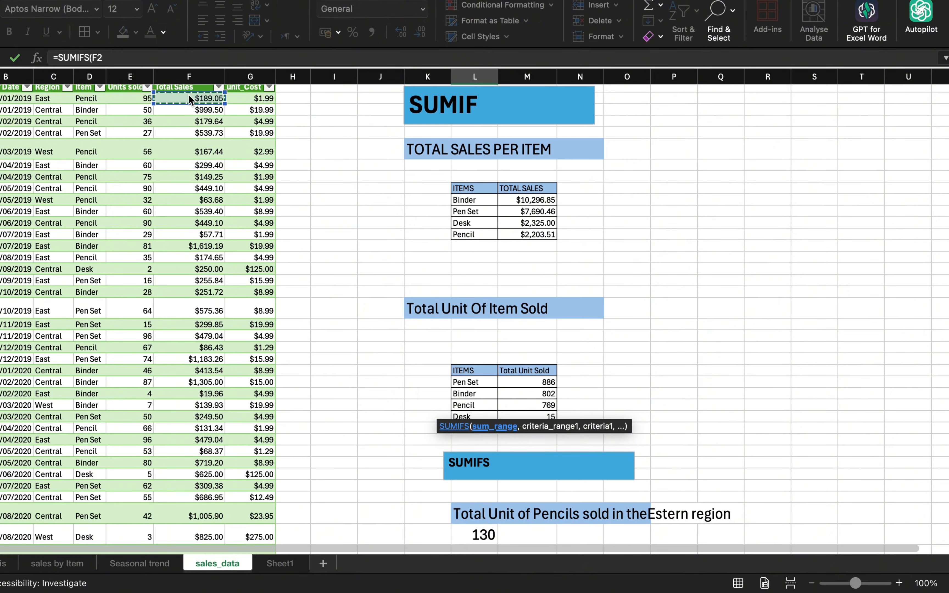
key("ctrl+shift+Down")
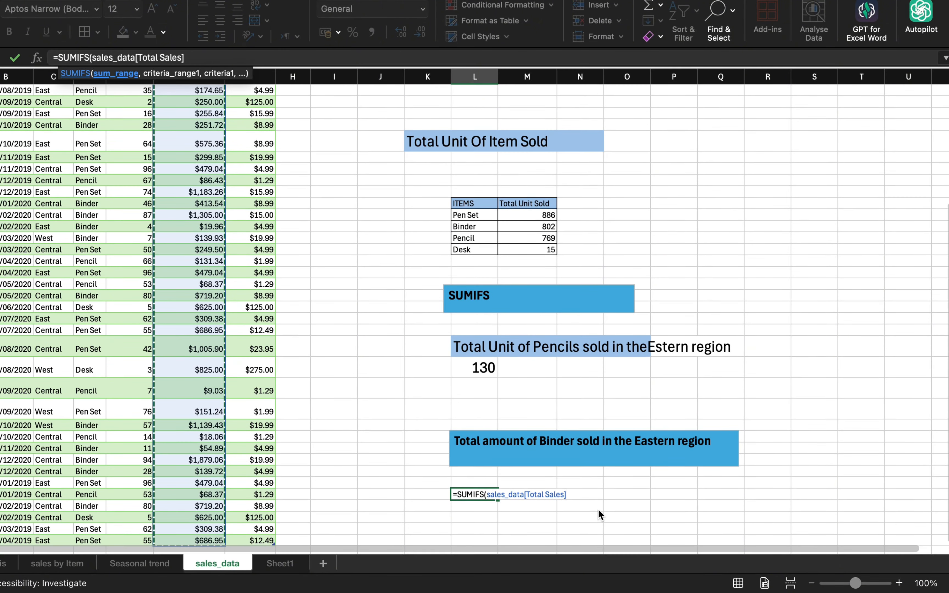
type(",")
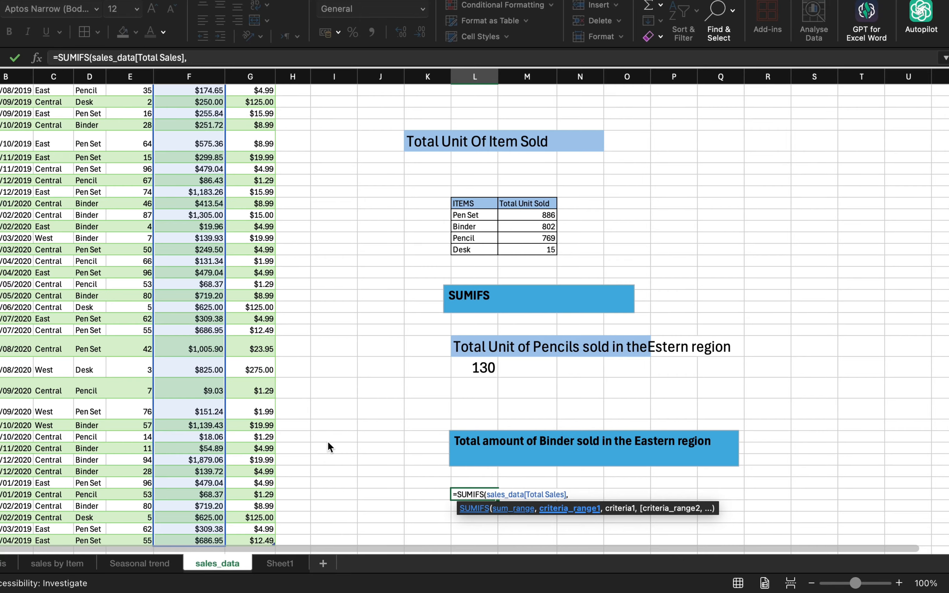
Step: Add the Item column as the first criteria range of the SUMIFS formula, with "Binder" as its criterion
scroll(329, 448, "up", 5)
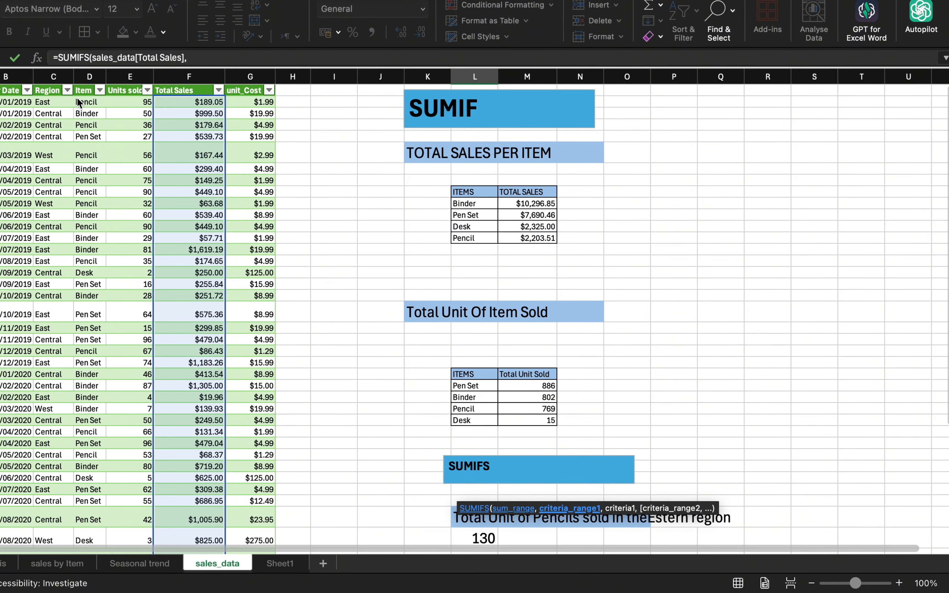
left_click(78, 101)
key("ctrl+shift+Down")
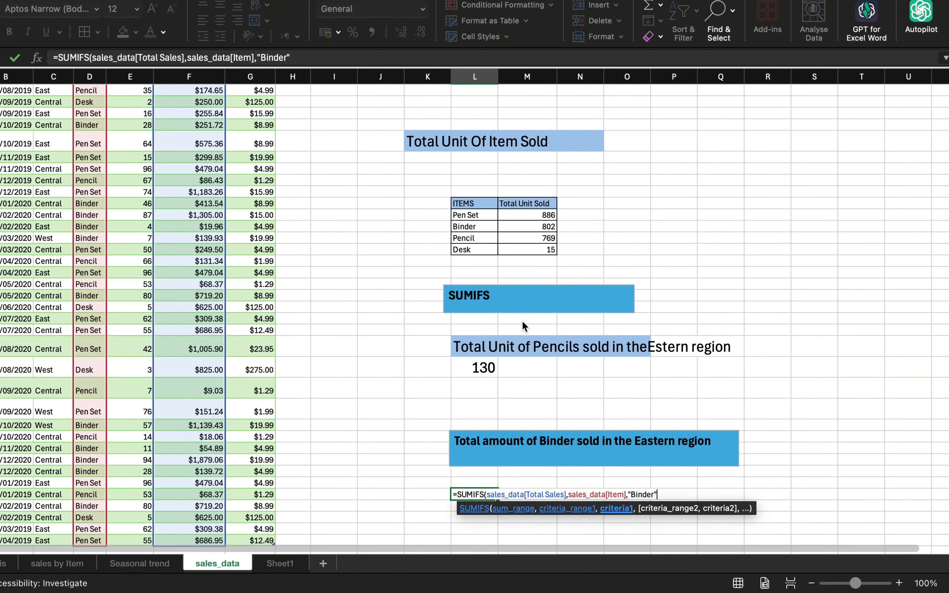
type(",")
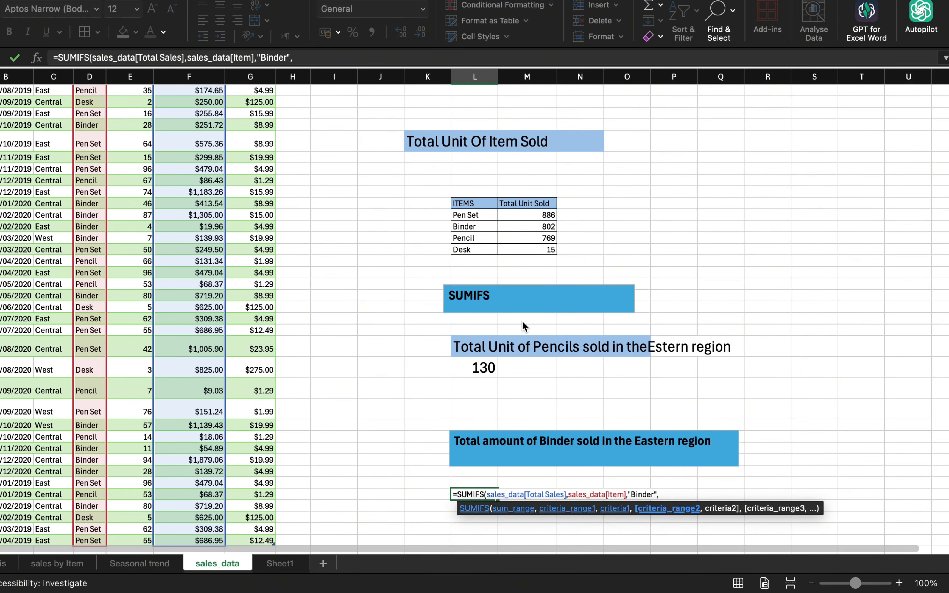
Step: Add the Region column as the second criteria range with "East" as its criterion, and complete the SUMIFS formula
scroll(201, 248, "up", 5)
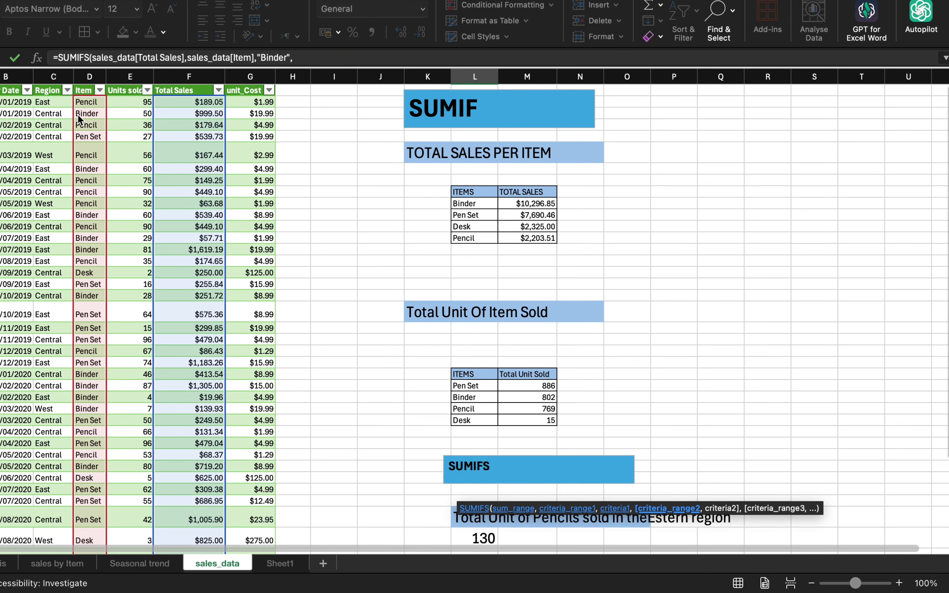
left_click(52, 101)
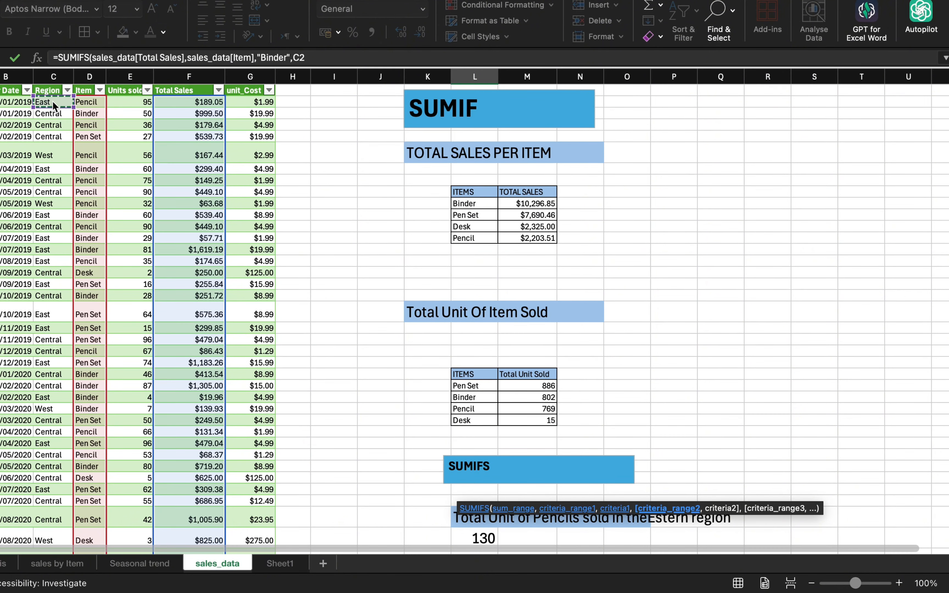
key("ctrl+space")
scroll(58, 157, "down", 5)
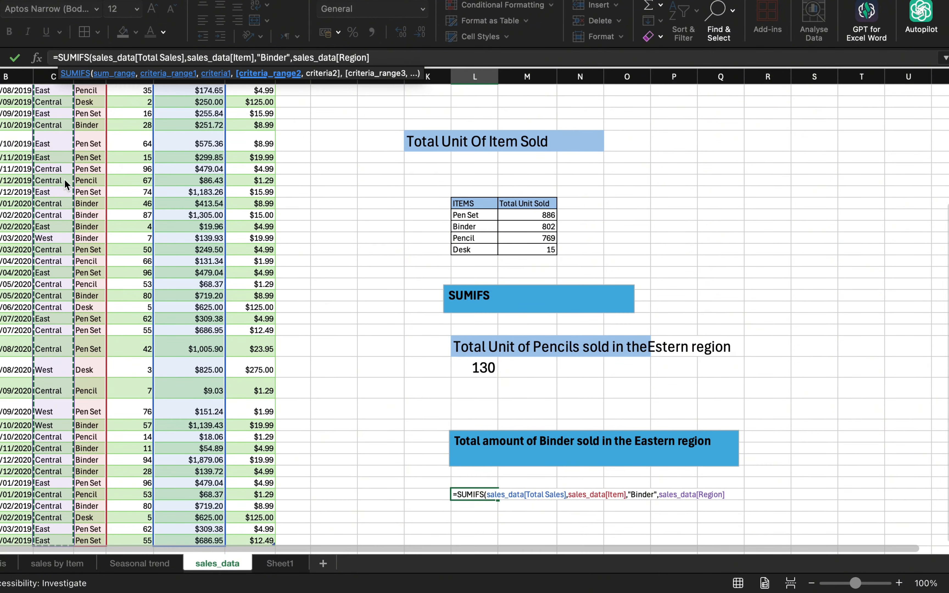
scroll(65, 194, "up", 5)
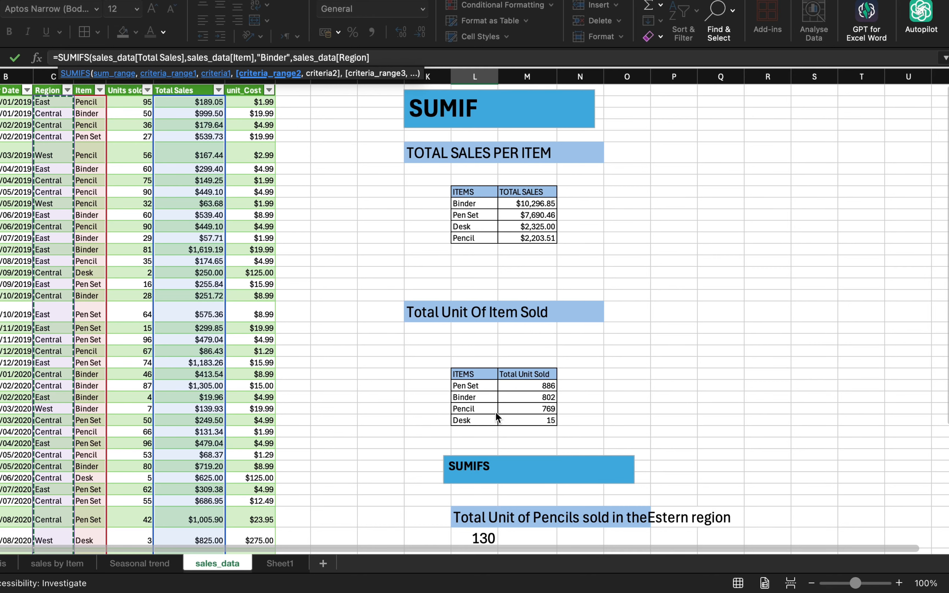
scroll(574, 461, "down", 5)
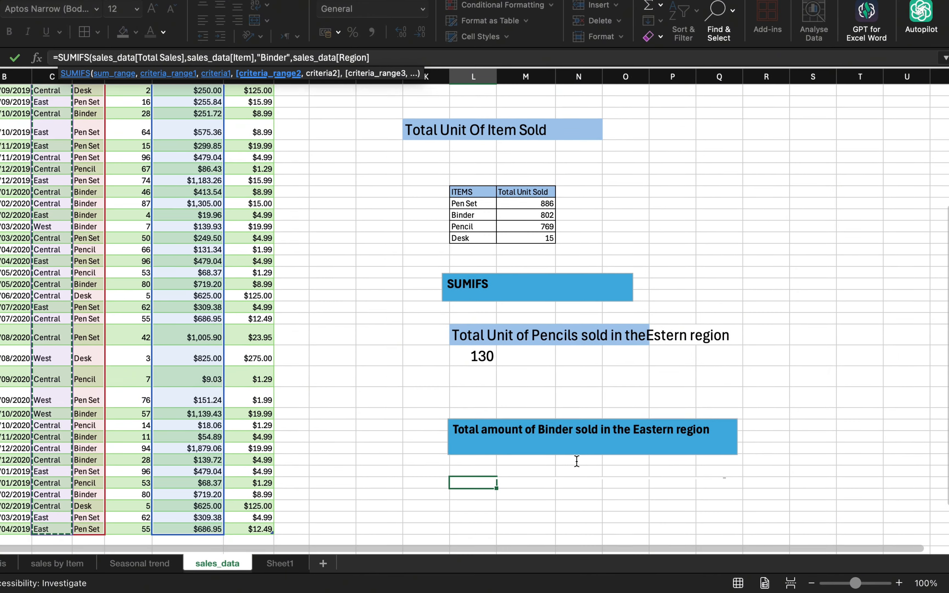
scroll(576, 461, "down", 2)
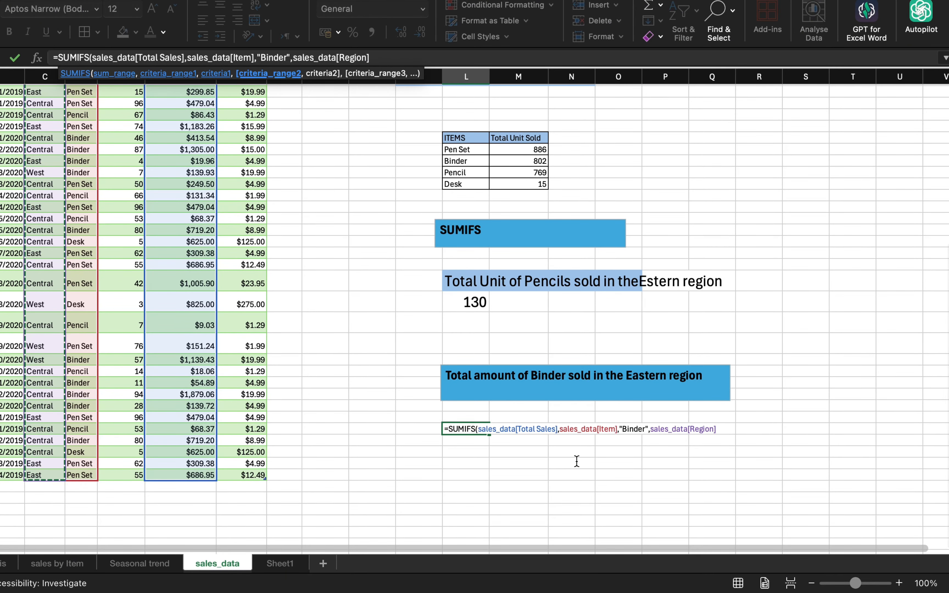
type(",\"East")
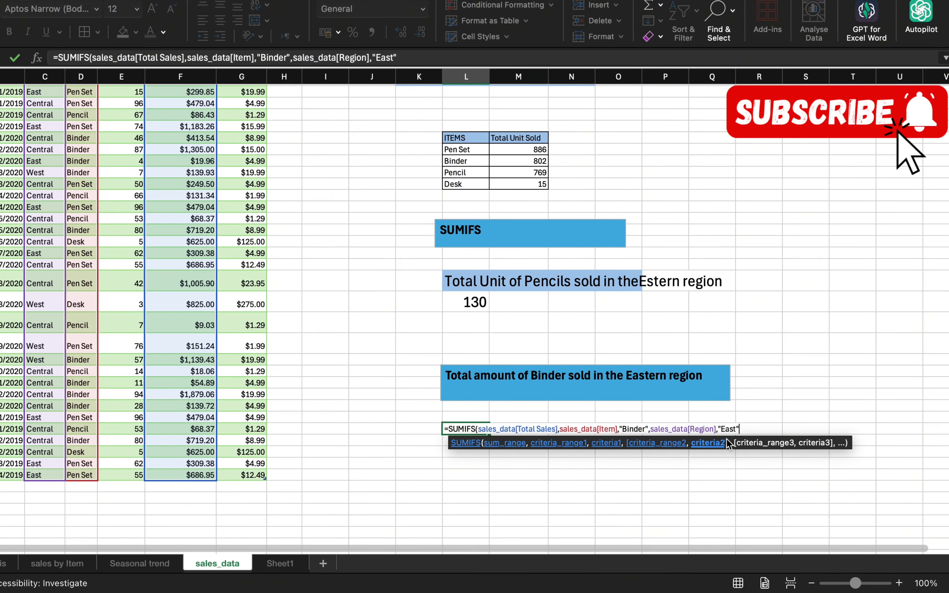
type(")")
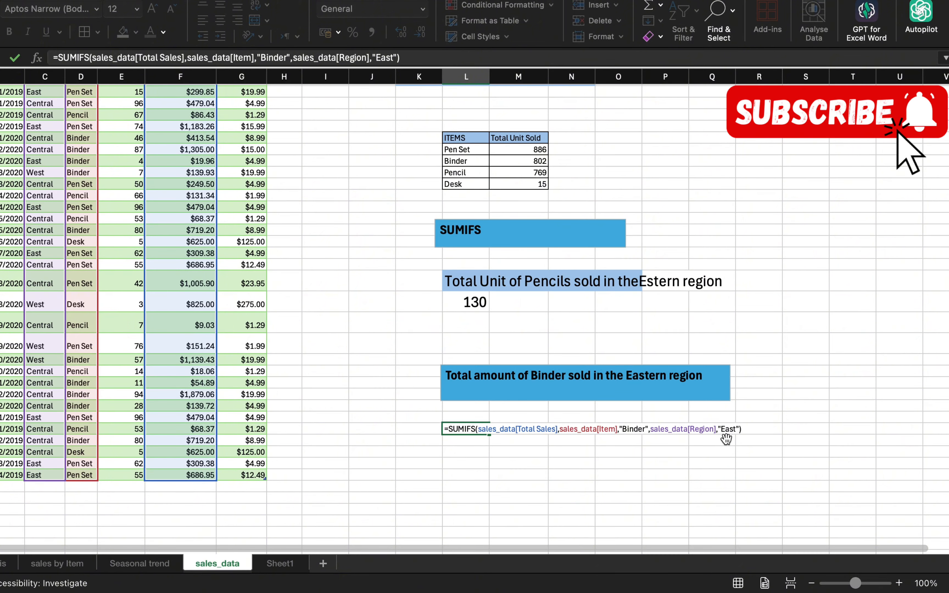
key("Return")
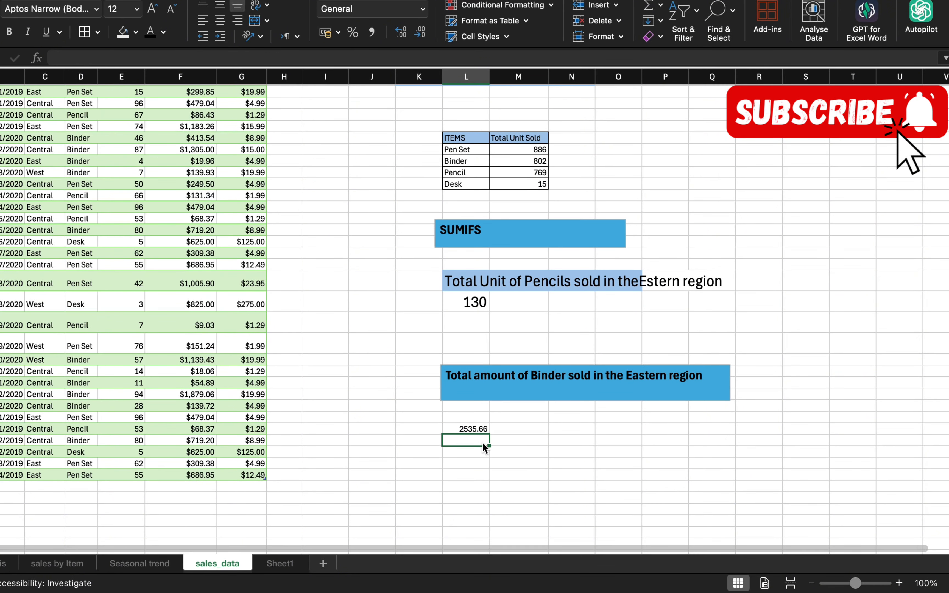
Step: Format the Binder SUMIFS result cell as Currency with the $ English (United States) symbol
left_click(482, 429)
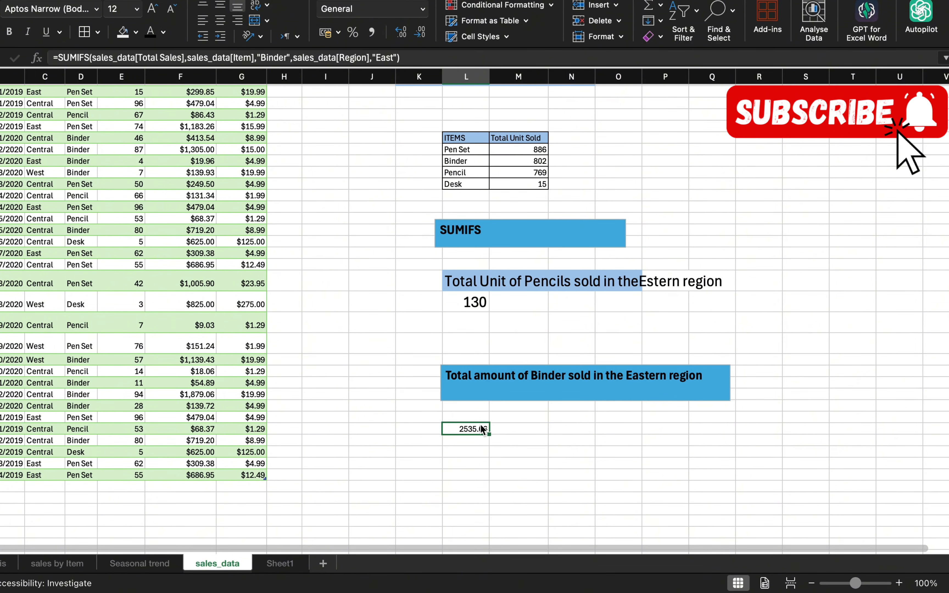
left_click(423, 8)
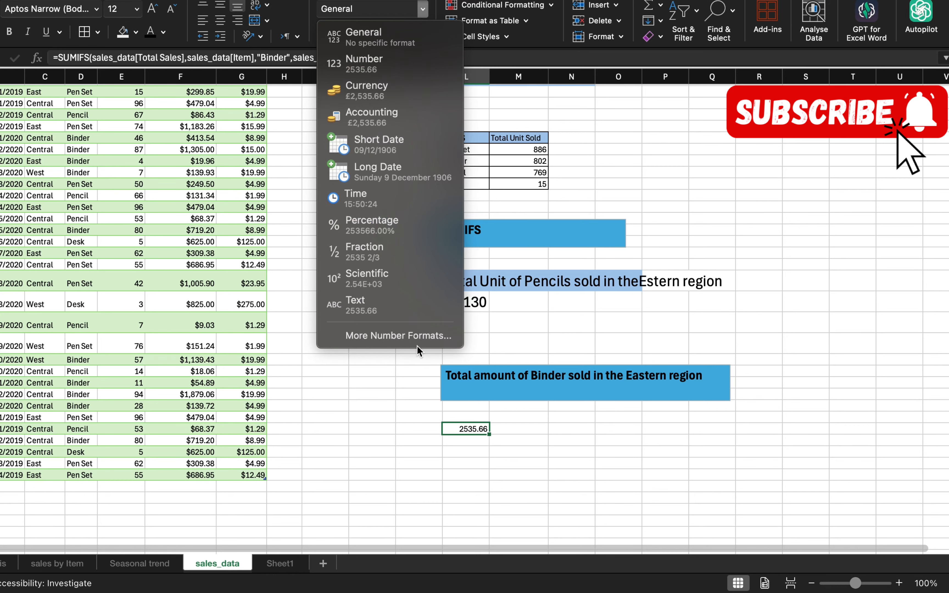
left_click(399, 335)
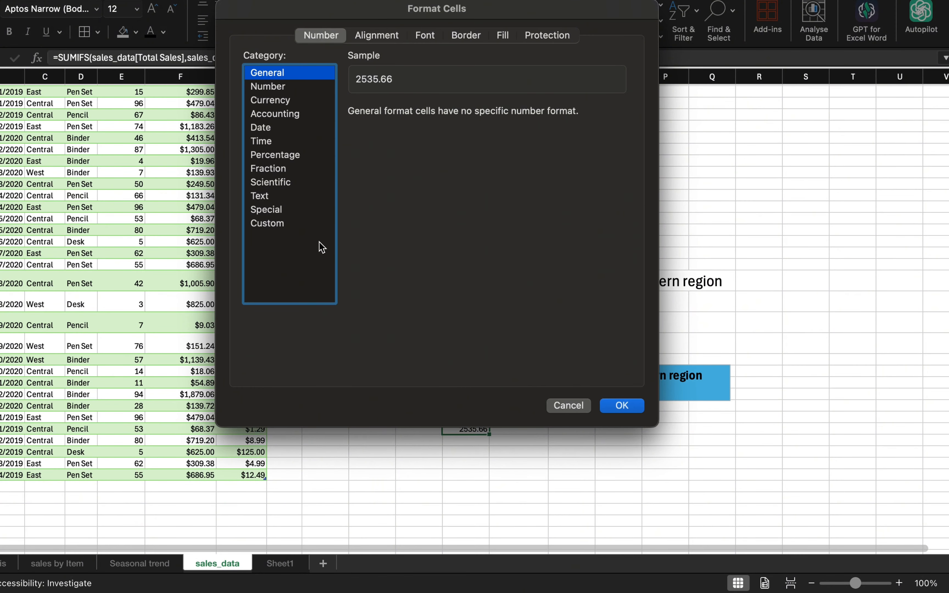
left_click(289, 101)
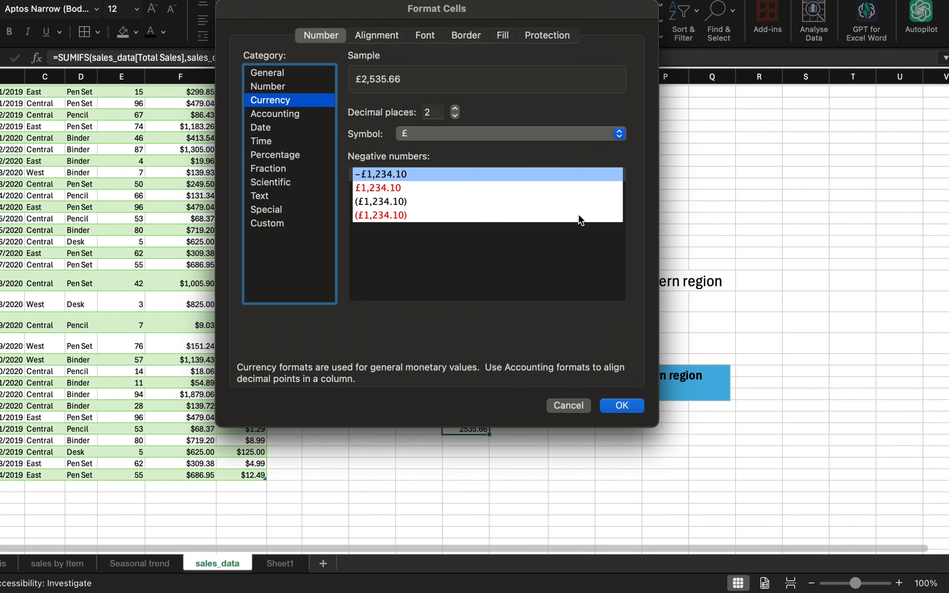
left_click(619, 134)
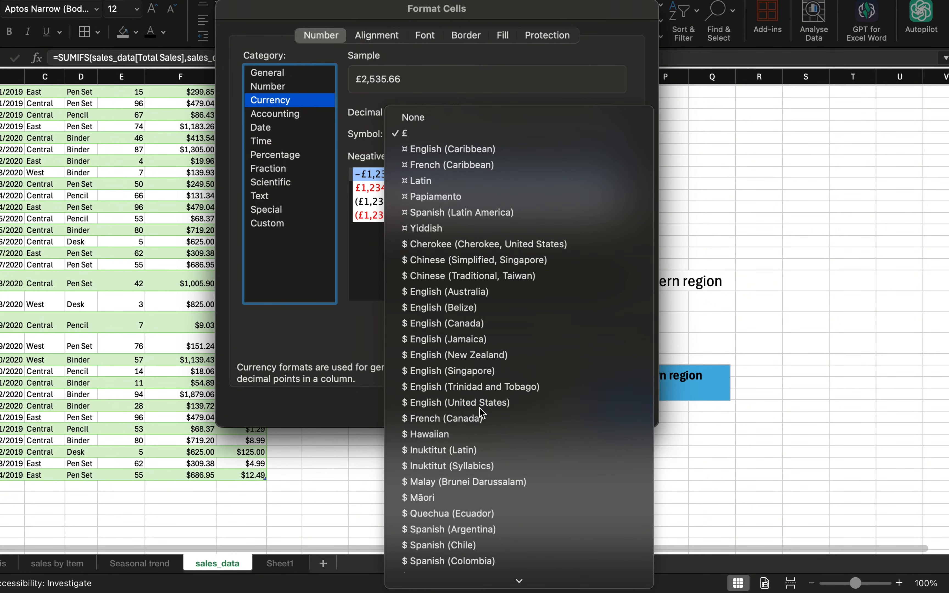
left_click(486, 402)
left_click(621, 410)
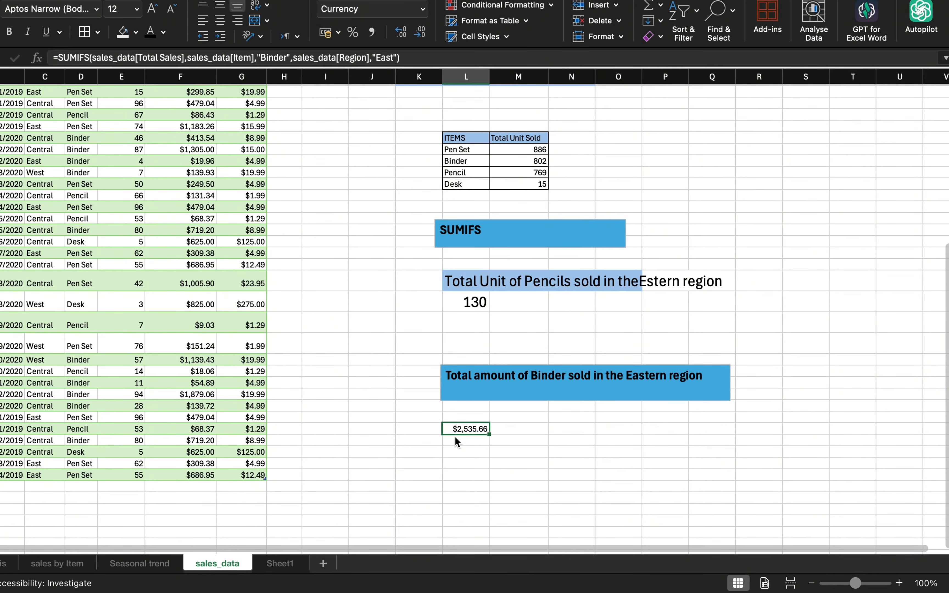
Step: Filter the sales table's Item column to show only Binder
scroll(457, 441, "up", 10)
scroll(456, 441, "down", 5)
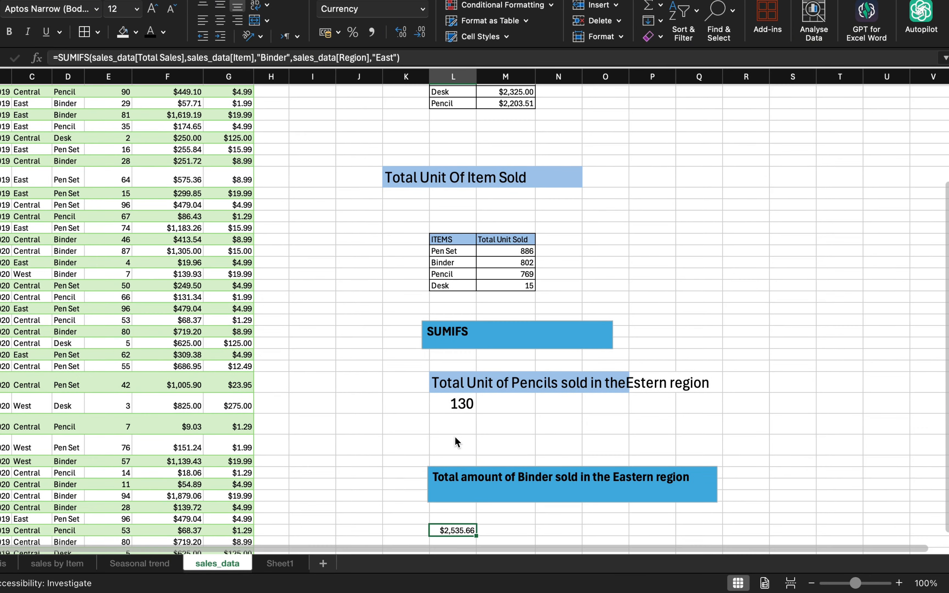
scroll(456, 441, "up", 5)
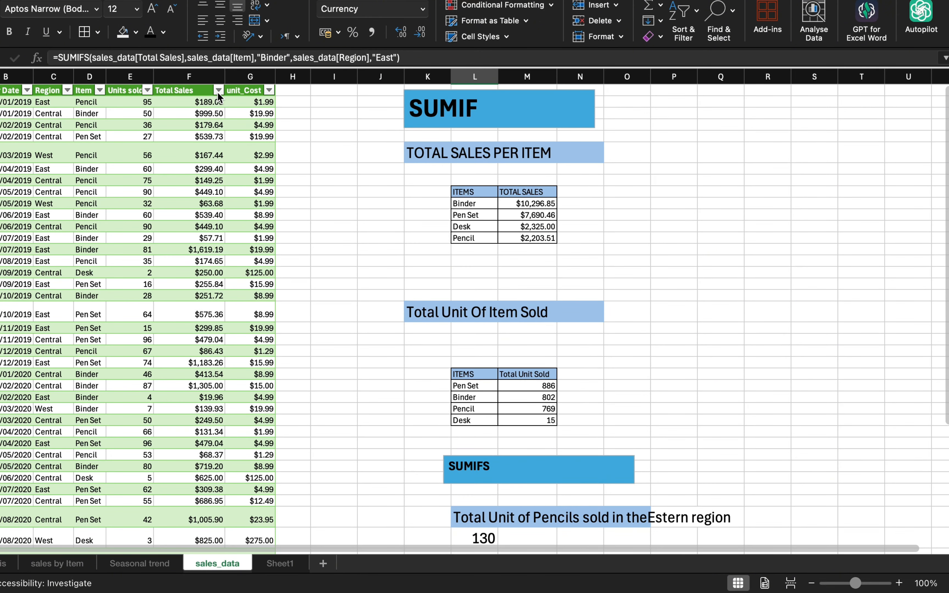
left_click(218, 91)
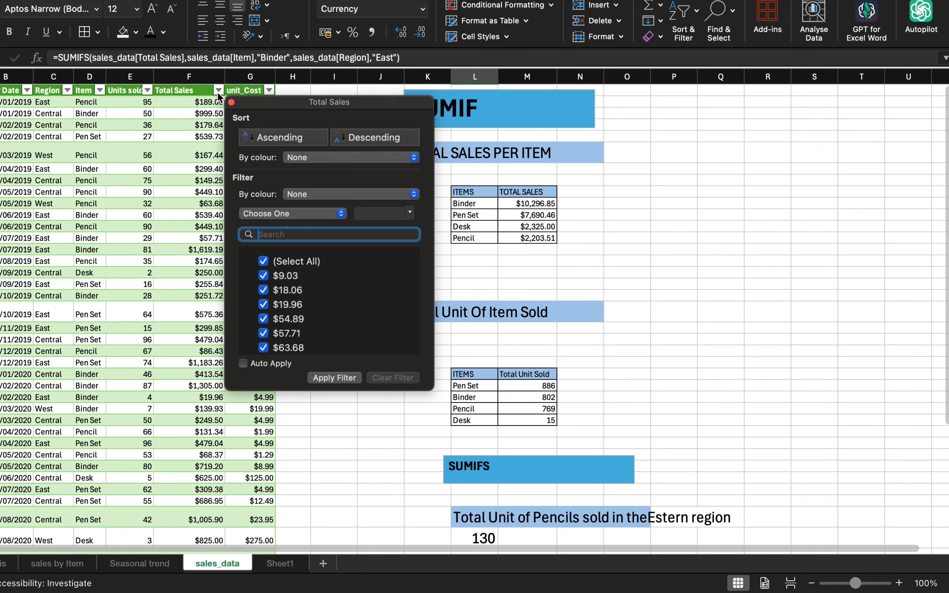
left_click(101, 90)
left_click(100, 89)
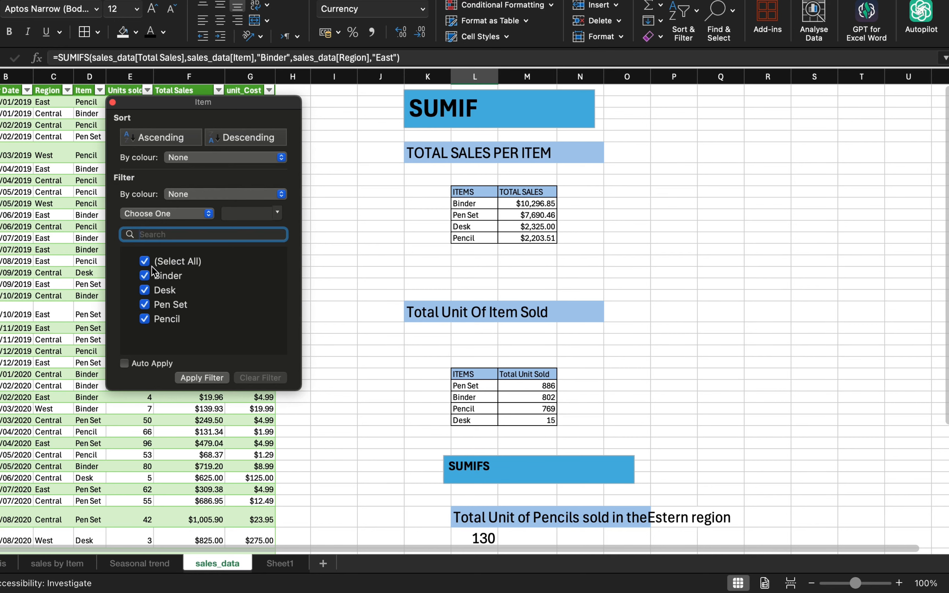
left_click(144, 261)
left_click(145, 275)
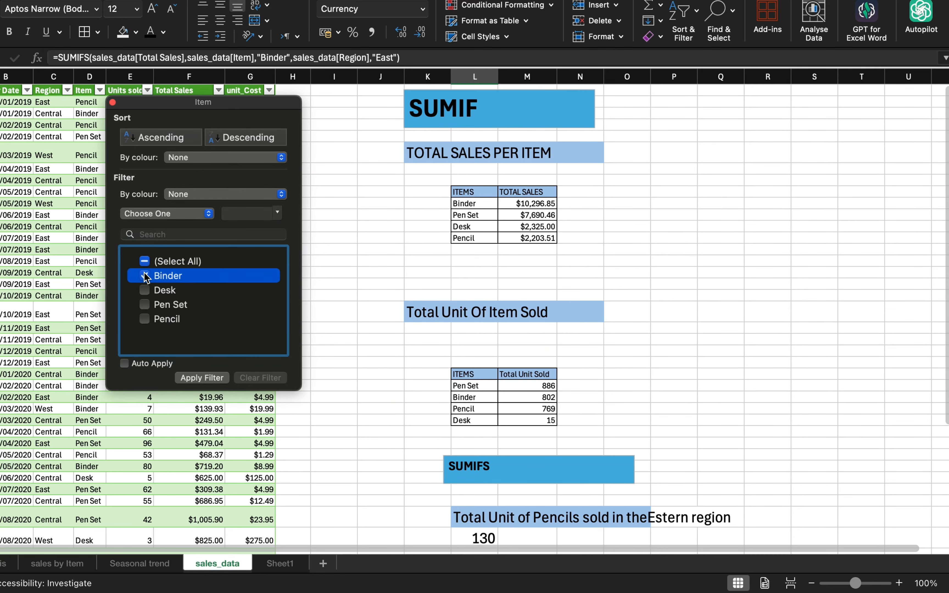
left_click(201, 378)
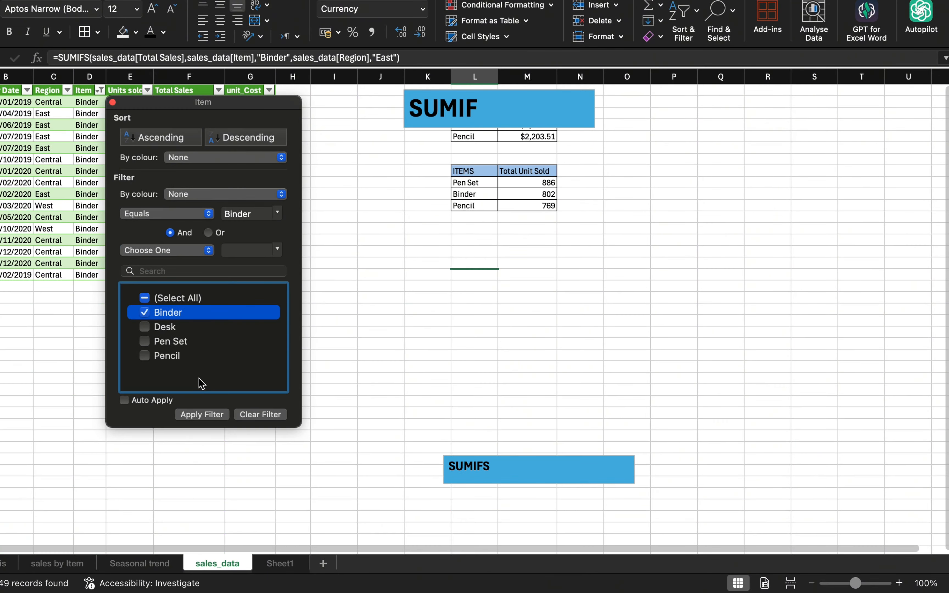
Step: Filter the sales table's Region column to show only East
left_click(67, 91)
left_click(68, 90)
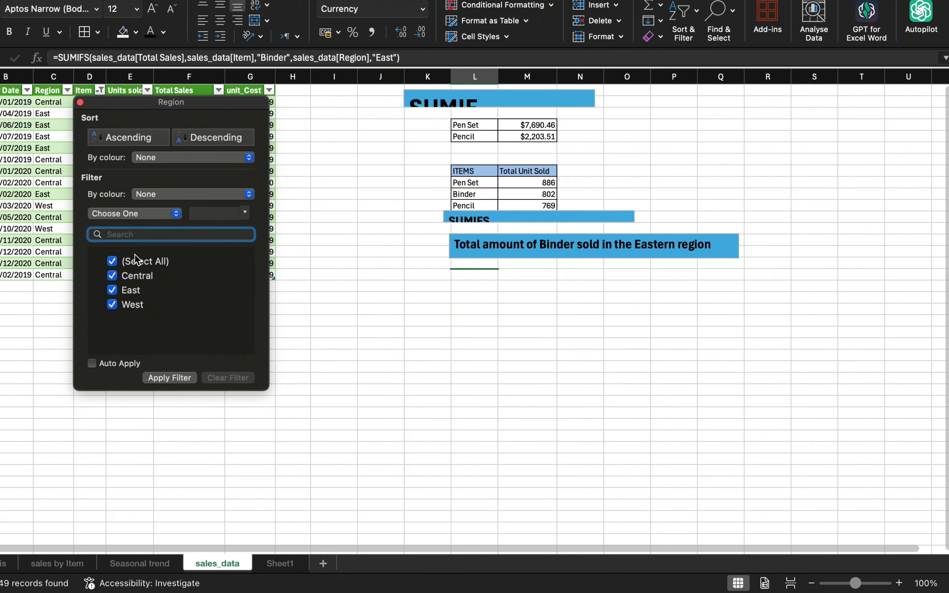
left_click(112, 262)
left_click(112, 291)
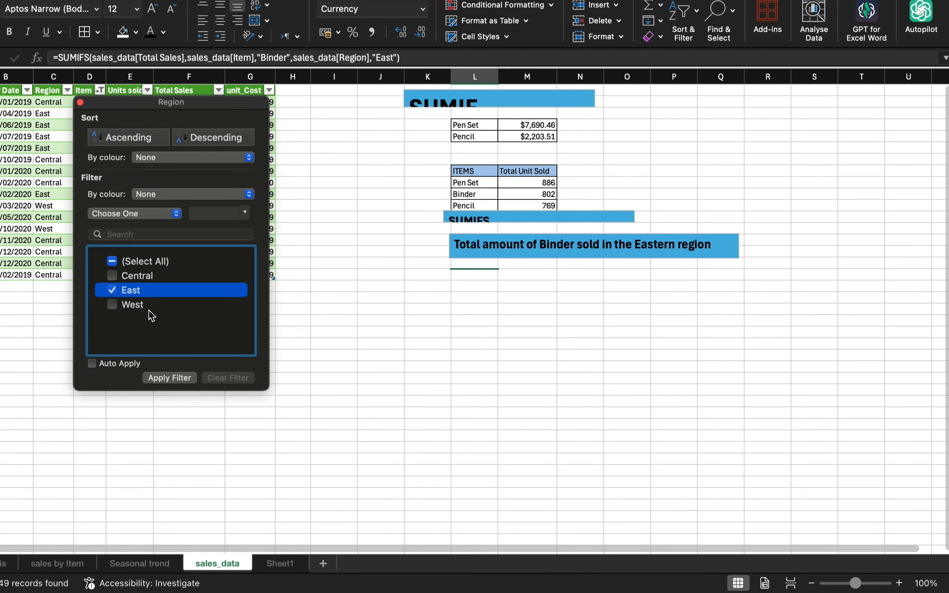
left_click(188, 378)
left_click(46, 178)
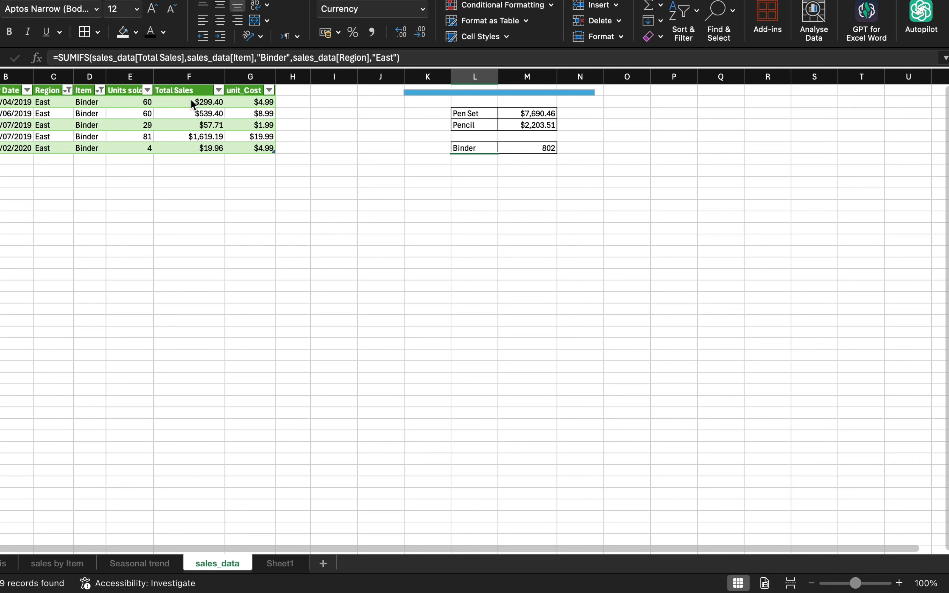
Step: Select the filtered Total Sales values and check their sum against the Binder SUMIFS result
left_click_drag(192, 100, 197, 143)
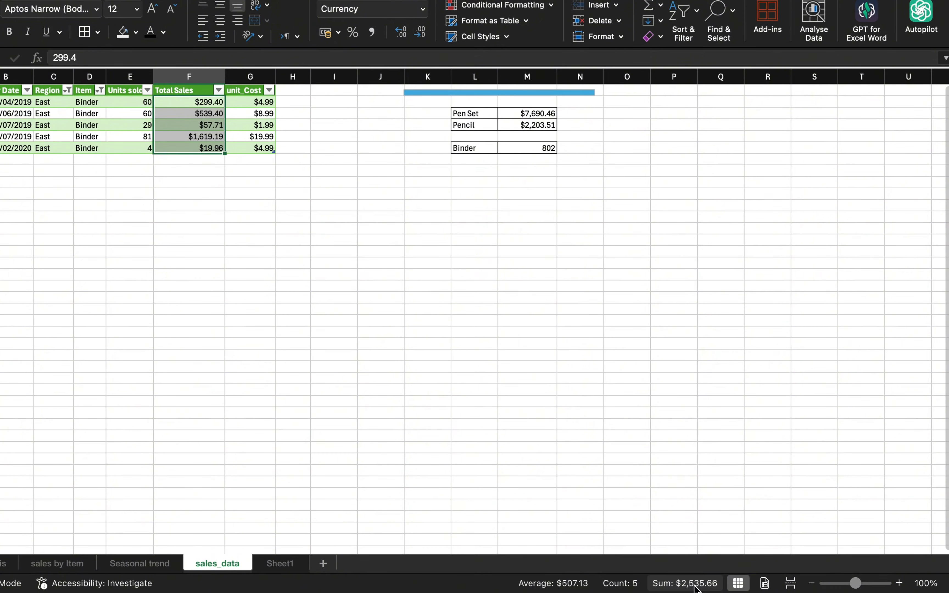
scroll(311, 292, "up", 1)
scroll(310, 293, "down", 1)
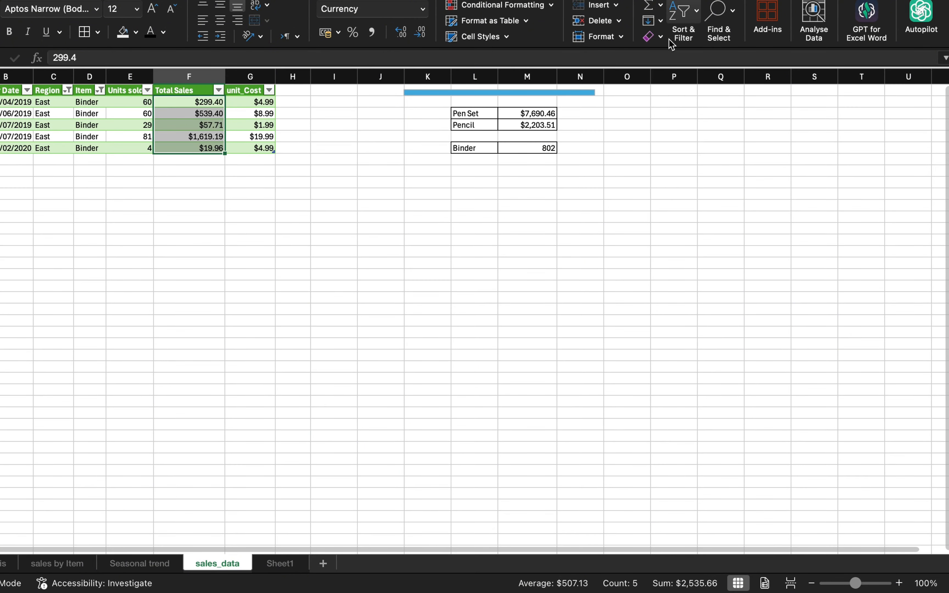
Step: Turn off filtering on the sales table so all records show again
left_click(694, 24)
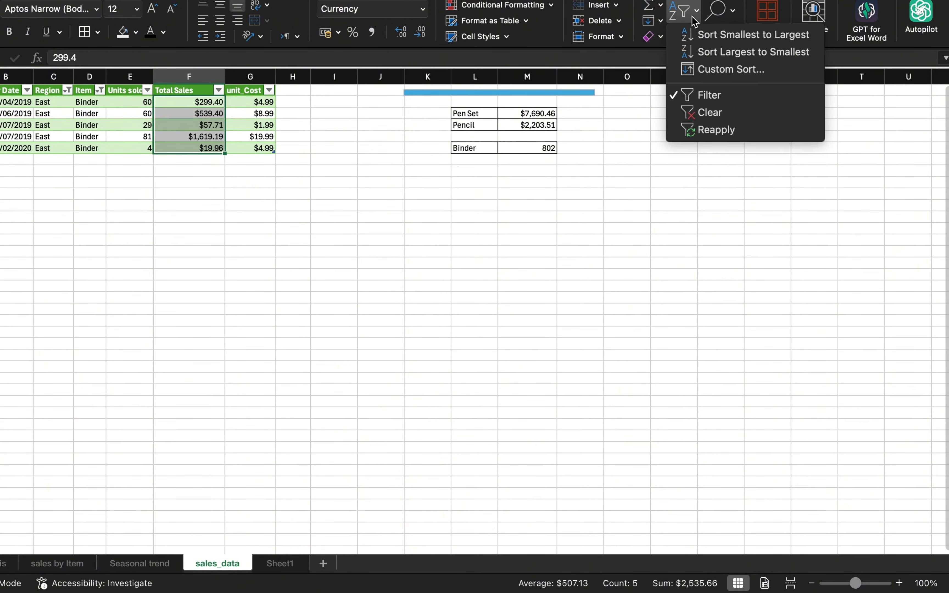
left_click(703, 96)
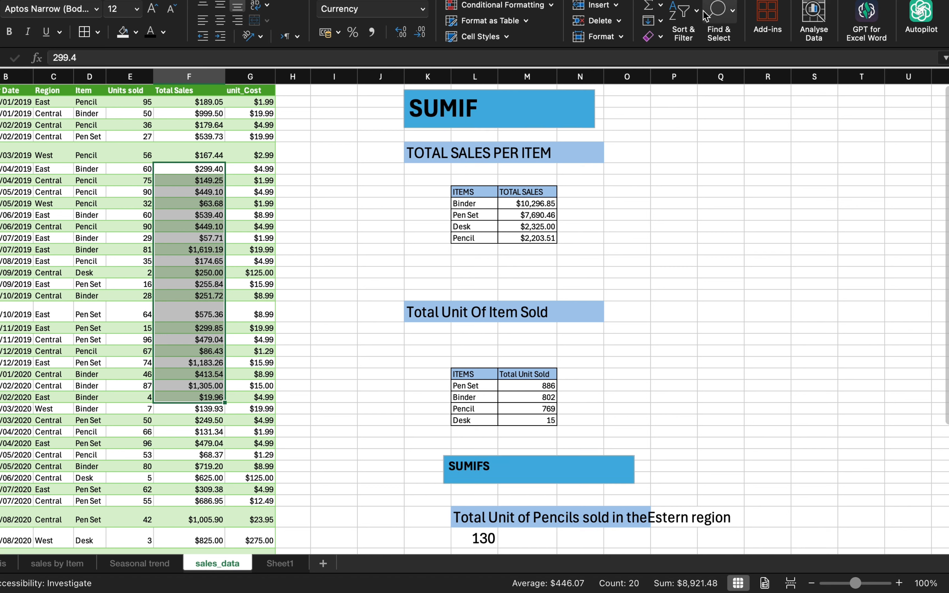
left_click(699, 17)
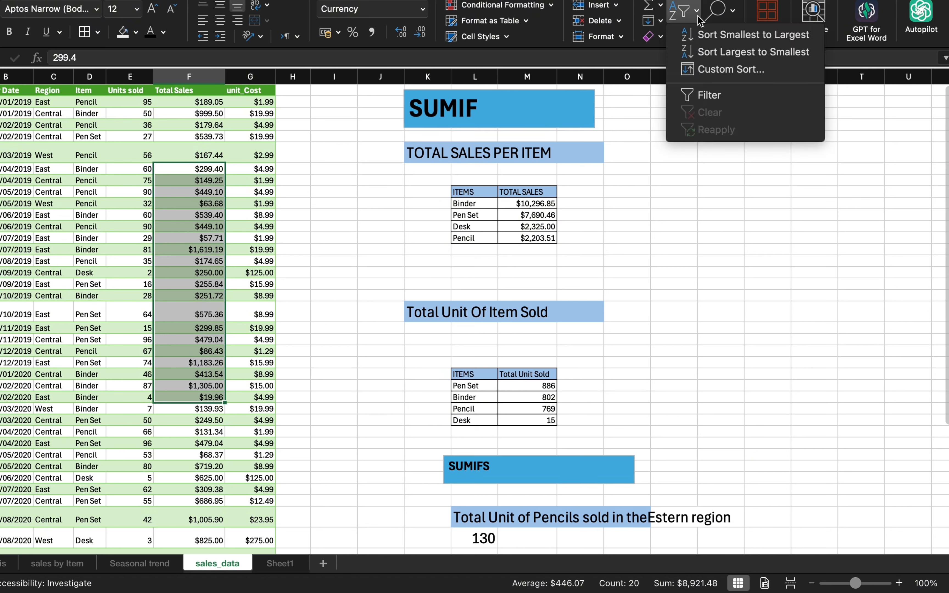
left_click(709, 301)
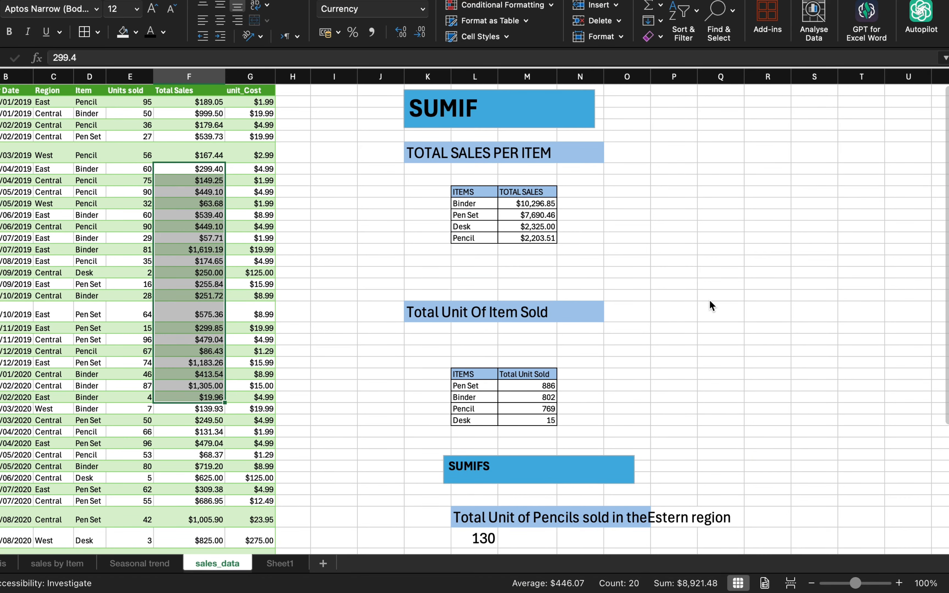
key("super+v")
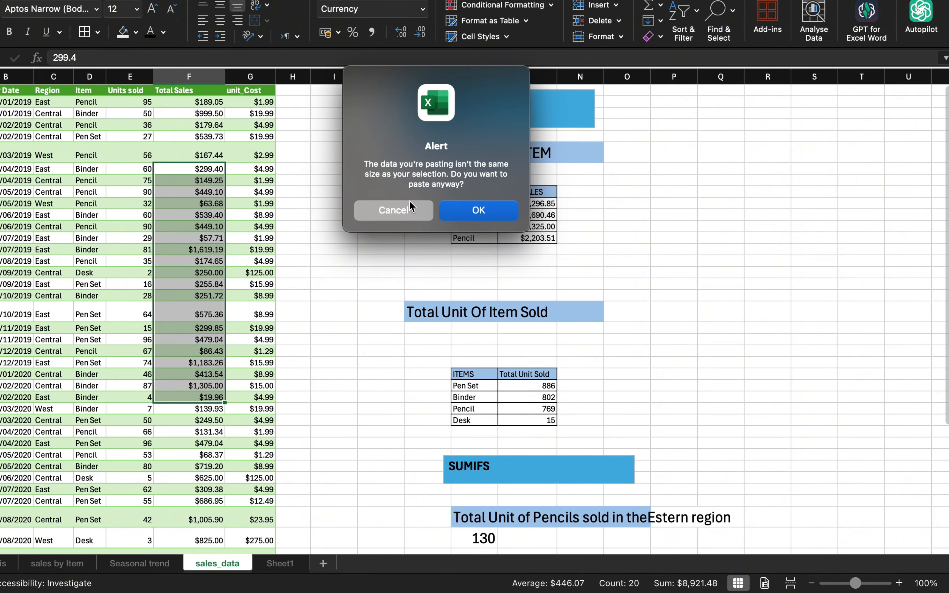
left_click(405, 208)
Step: Examine the Binder SUMIFS result for the Eastern region and review the SUMIF and SUMIFS summaries beside the sales table
scroll(564, 376, "down", 20)
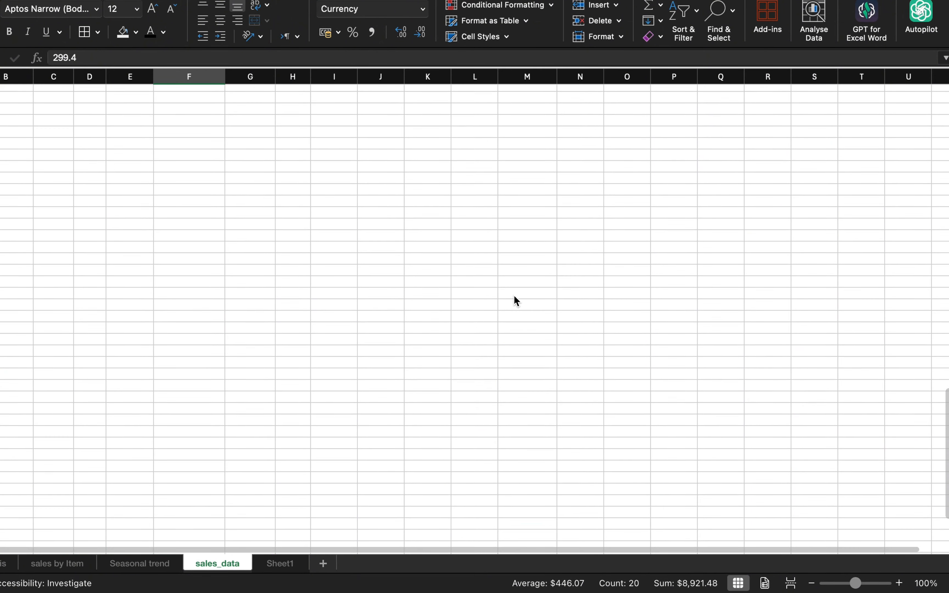
scroll(514, 296, "up", 15)
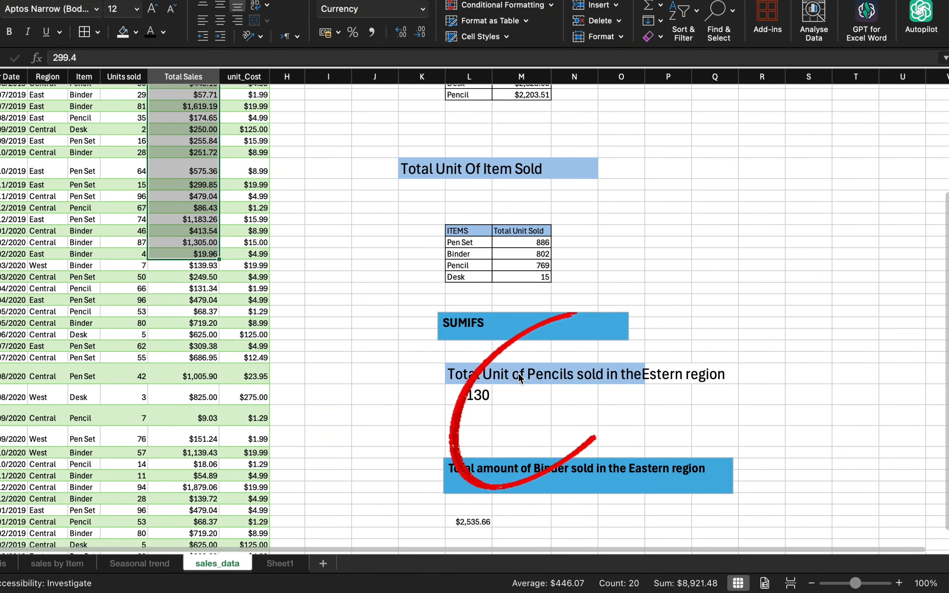
scroll(519, 373, "down", 1)
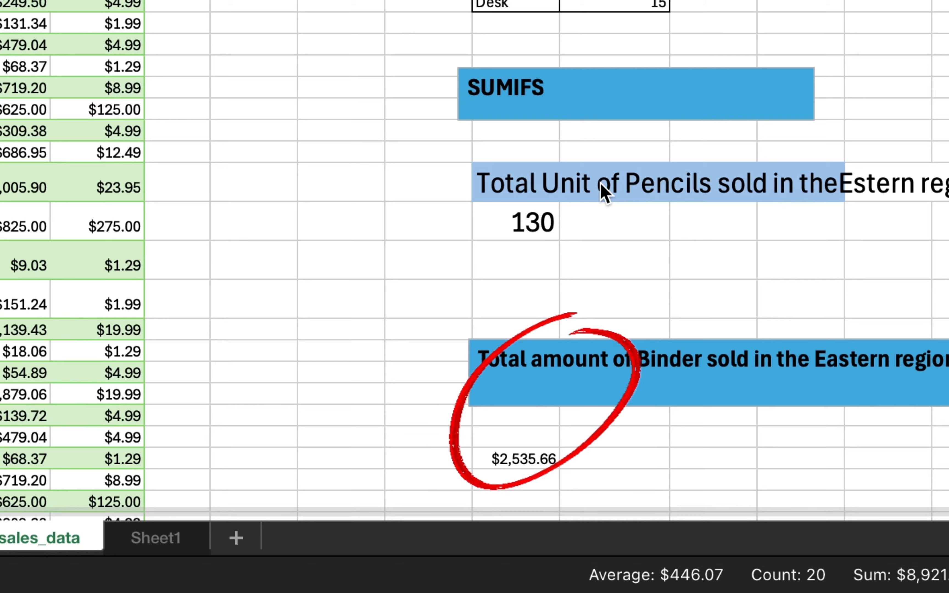
scroll(602, 185, "up", 5)
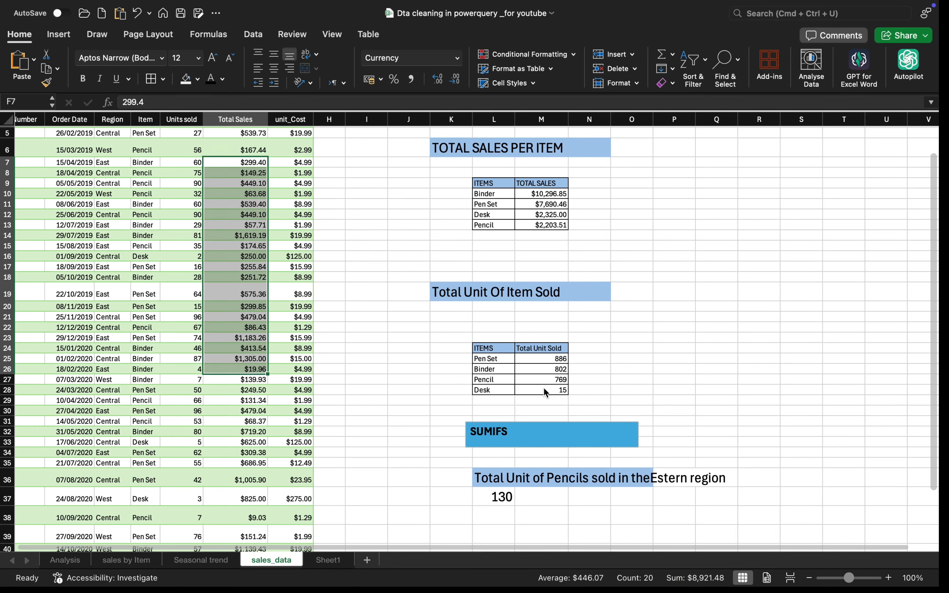
scroll(544, 388, "up", 3)
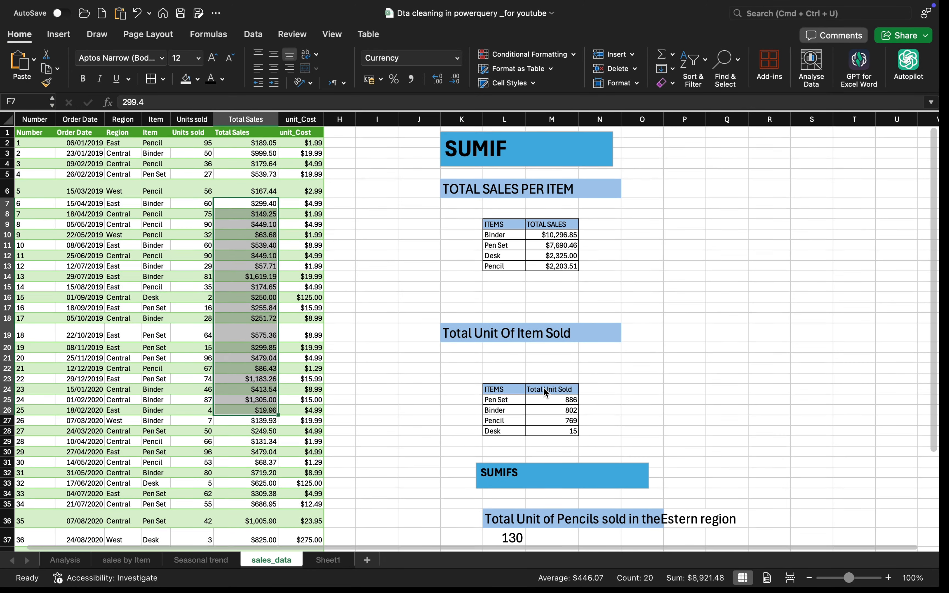
scroll(544, 388, "down", 7)
scroll(543, 388, "up", 5)
scroll(543, 392, "down", 3)
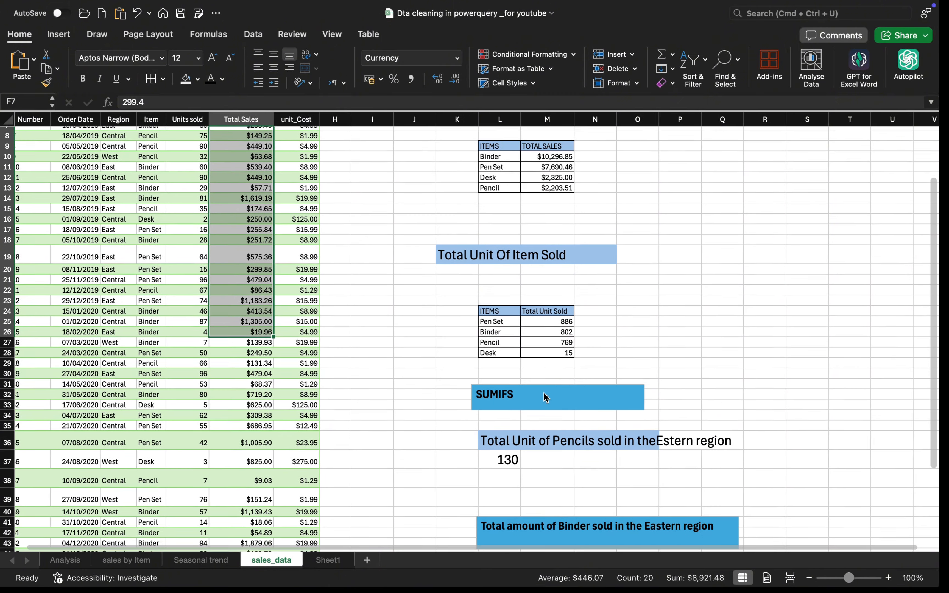
scroll(544, 393, "down", 1)
scroll(544, 392, "up", 4)
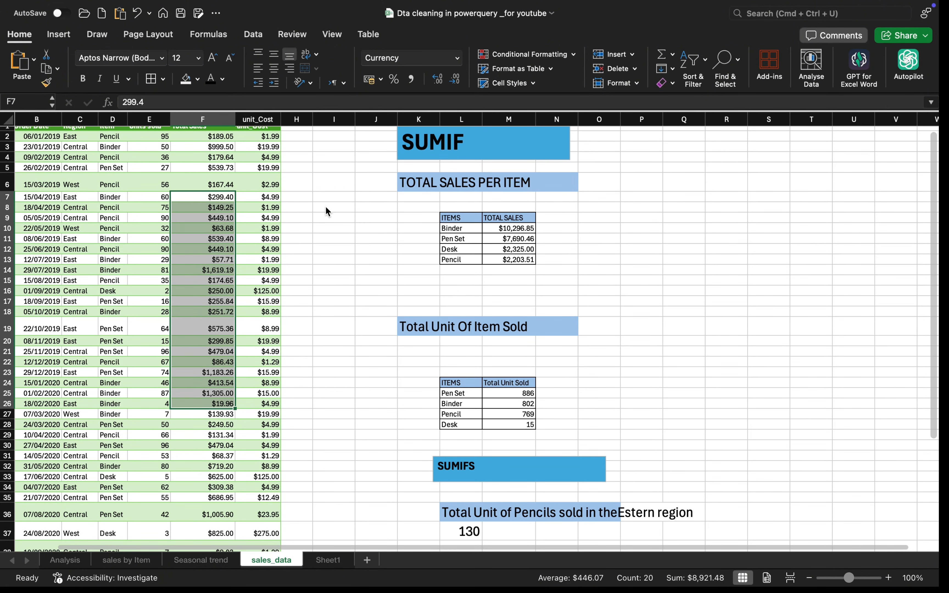
left_click(327, 208)
scroll(233, 227, "up", 1)
scroll(234, 227, "left", 1)
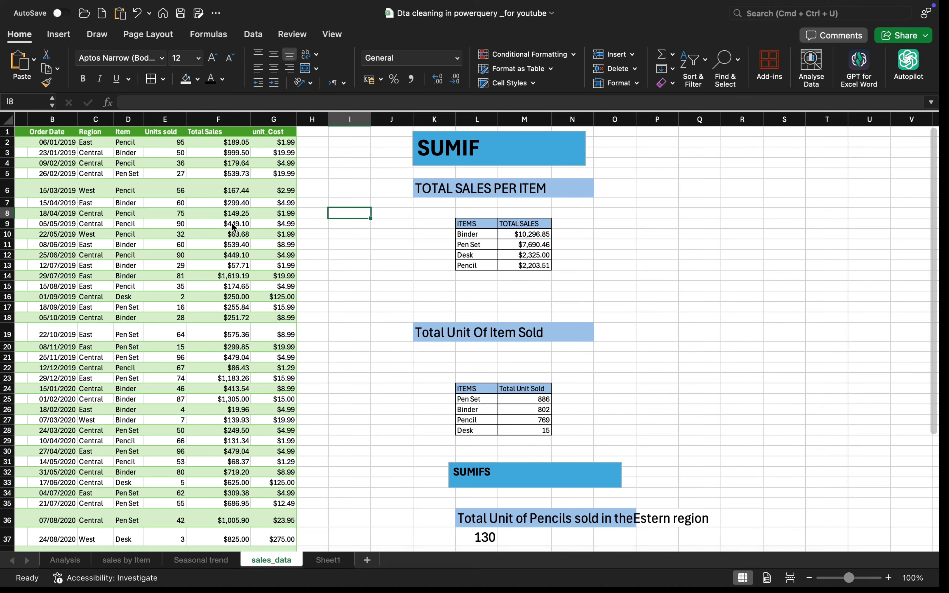
scroll(234, 227, "down", 7)
scroll(233, 227, "right", 1)
scroll(234, 227, "right", 1)
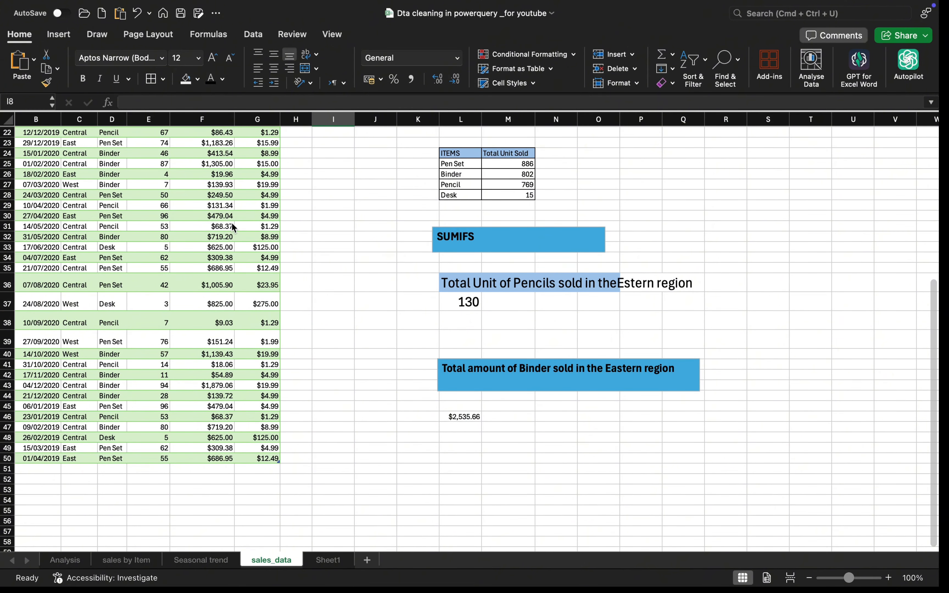
mouse_move(233, 585)
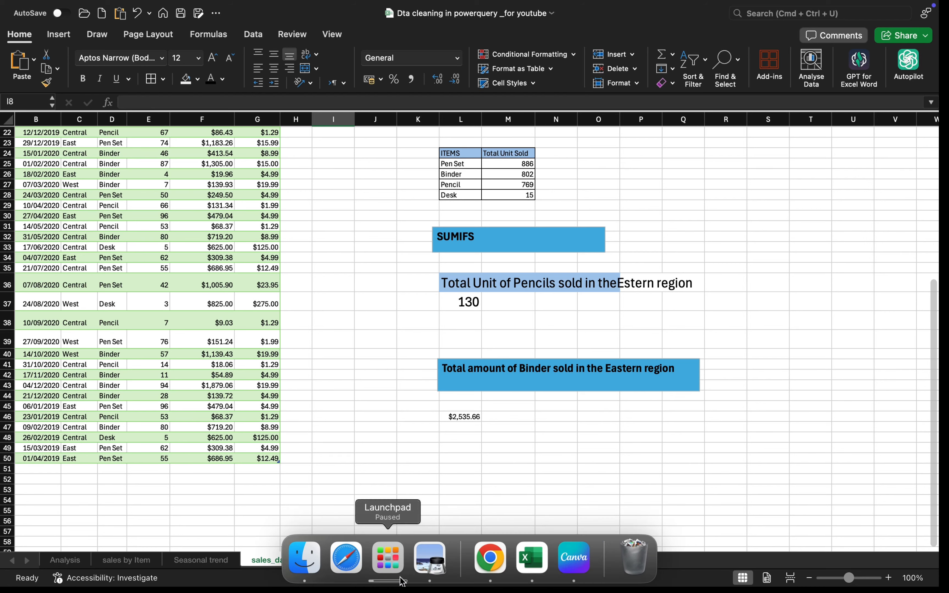